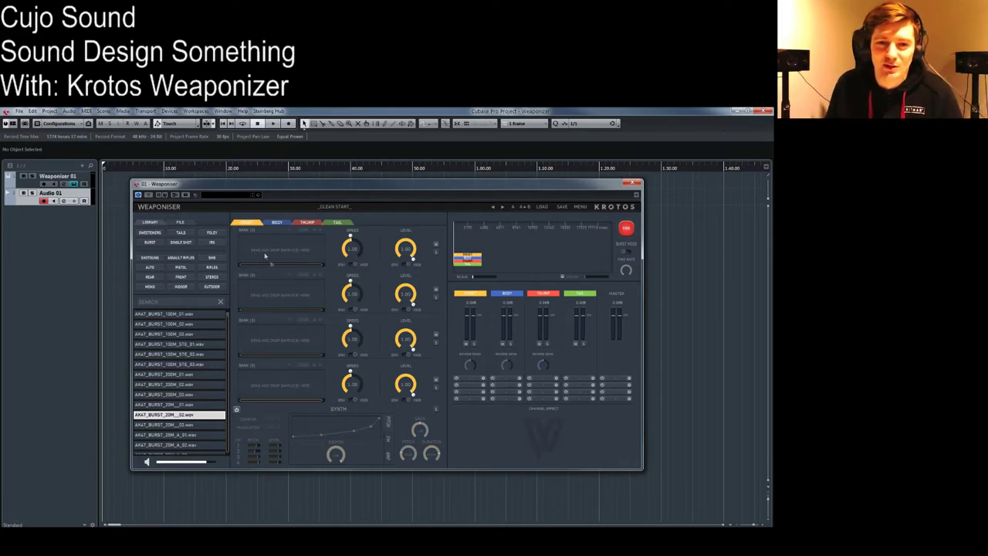
Step: Look through the Body, Thump, Tail and Onset layers of the clean start preset and test the fire trigger
{"action": "left_click", "coordinate": [276, 223]}
{"action": "left_click", "coordinate": [307, 222]}
{"action": "left_click", "coordinate": [337, 223]}
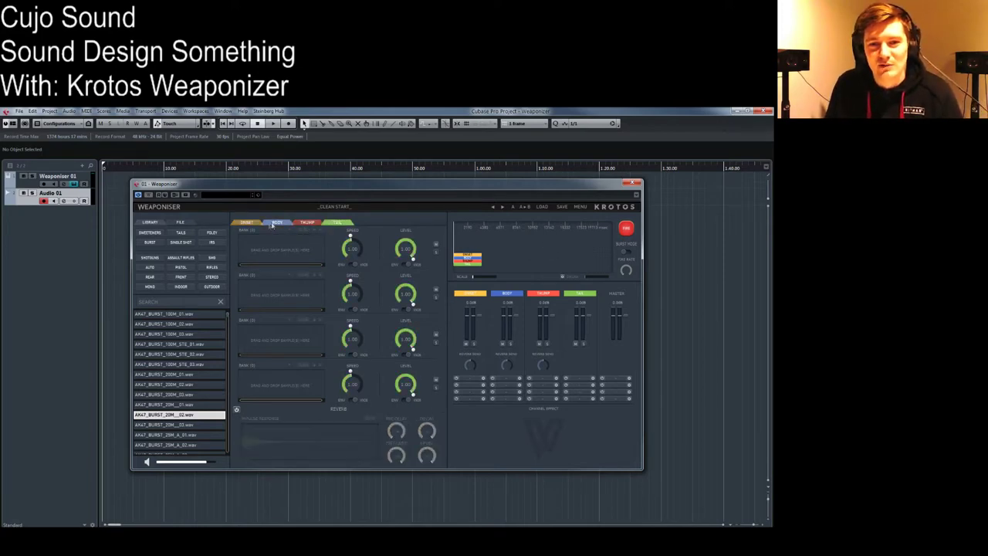
{"action": "left_click", "coordinate": [274, 223]}
{"action": "left_click", "coordinate": [246, 222]}
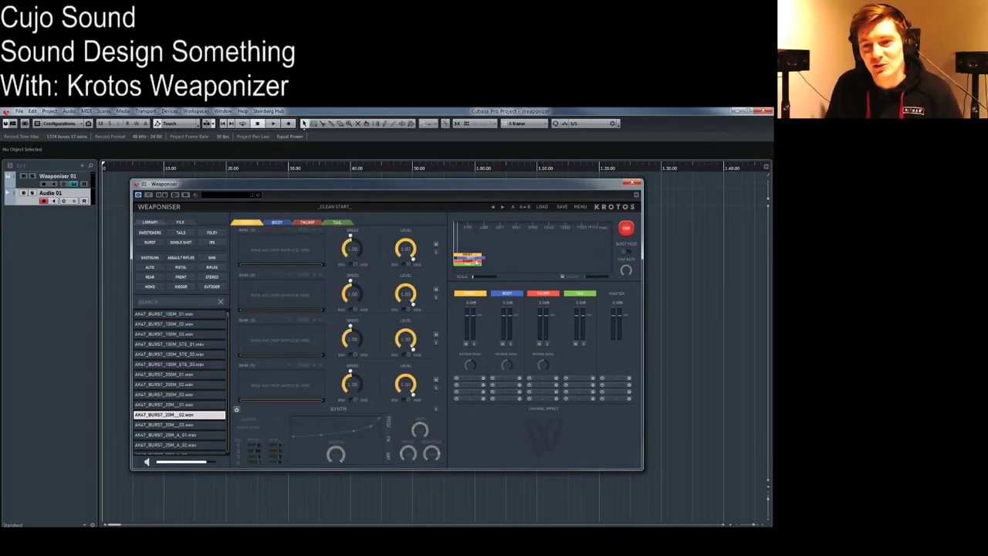
{"action": "mouse_move", "coordinate": [476, 262]}
{"action": "left_mouse_down"}
{"action": "mouse_move", "coordinate": [529, 267]}
{"action": "mouse_move", "coordinate": [459, 264]}
{"action": "left_mouse_up"}
{"action": "left_click", "coordinate": [631, 229]}
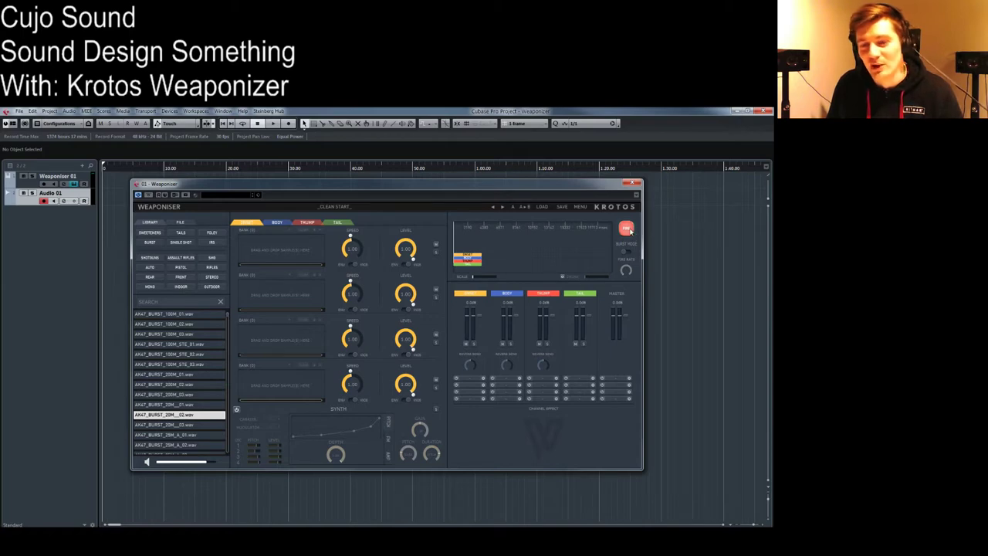
Step: Load the Beretta Pistol preset from the factory pistol presets
{"action": "left_click", "coordinate": [541, 207]}
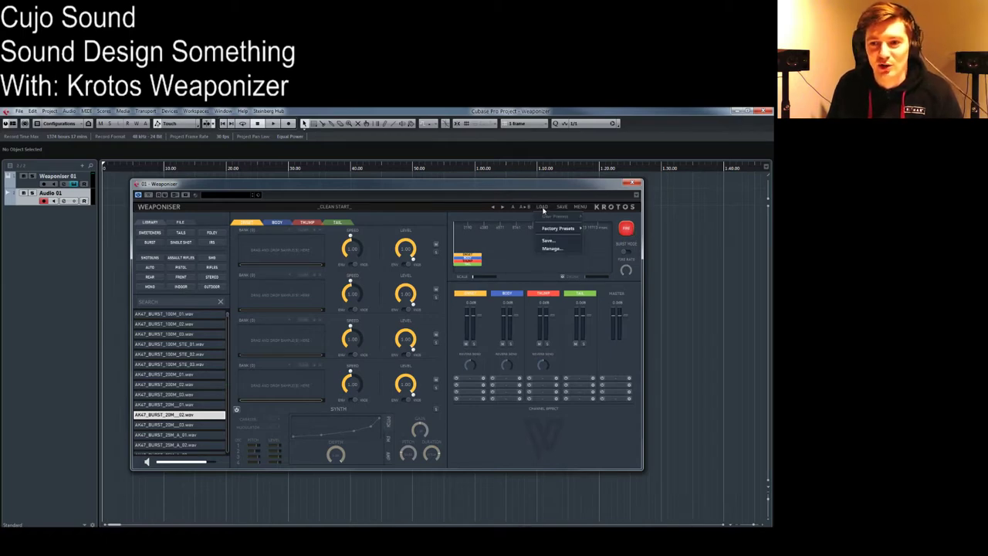
{"action": "mouse_move", "coordinate": [559, 228]}
{"action": "mouse_move", "coordinate": [608, 230]}
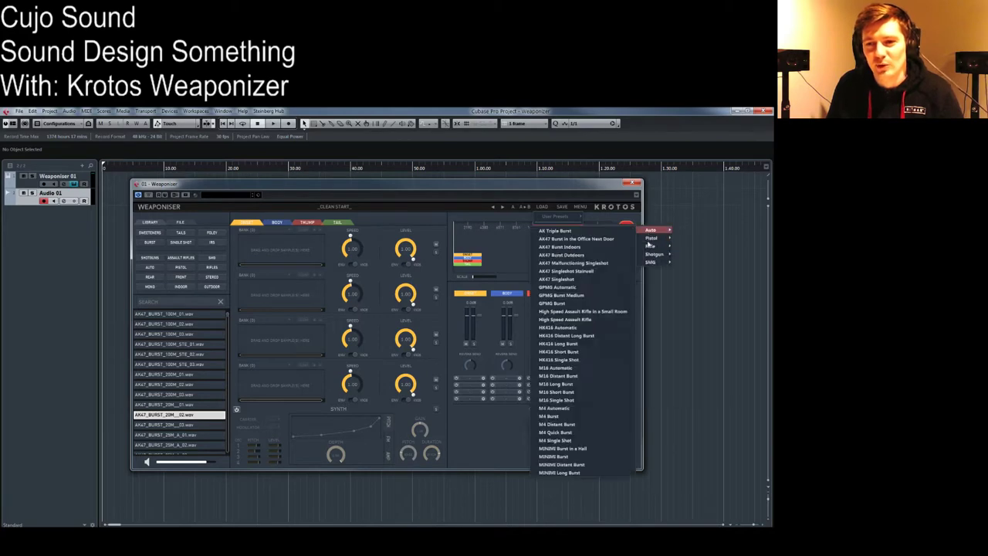
{"action": "mouse_move", "coordinate": [653, 239]}
{"action": "left_click", "coordinate": [704, 271]}
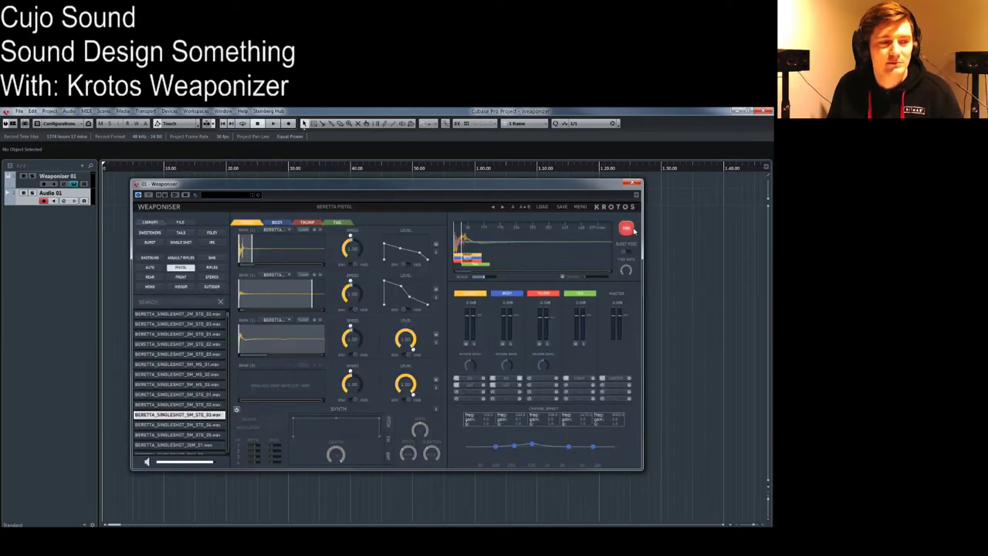
Step: Fire the Beretta Pistol preset repeatedly to audition the complete gunshot sound
{"action": "left_click", "coordinate": [629, 229]}
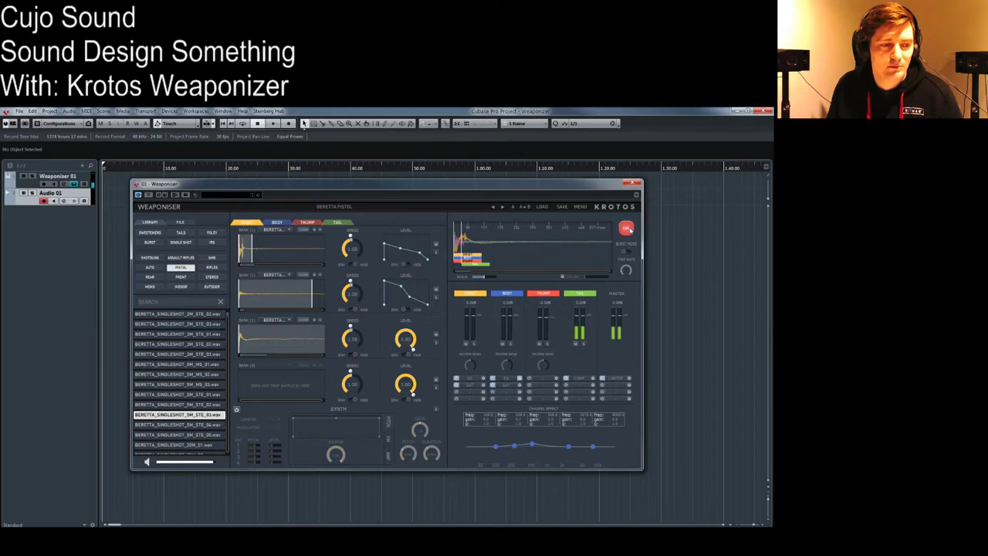
{"action": "left_click", "coordinate": [629, 229]}
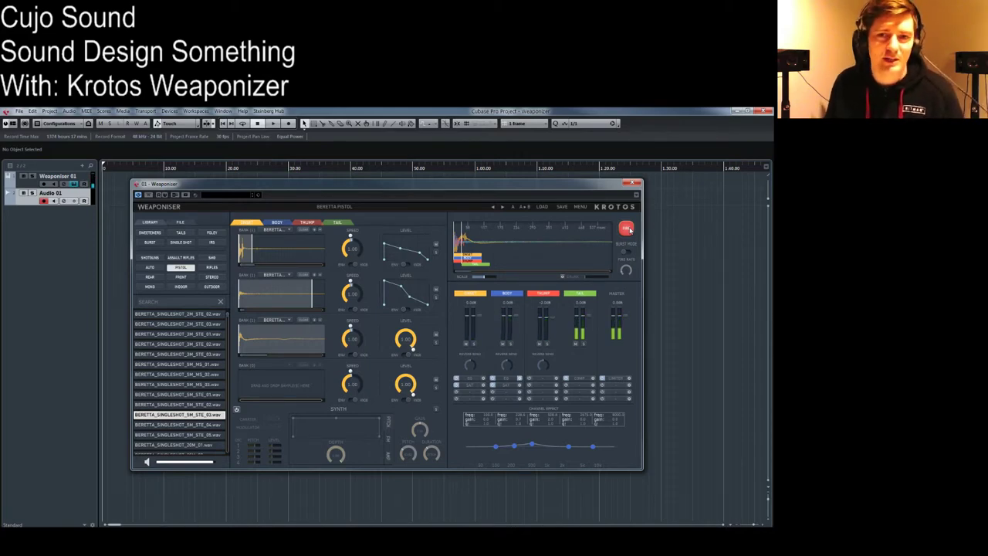
{"action": "left_click", "coordinate": [629, 230]}
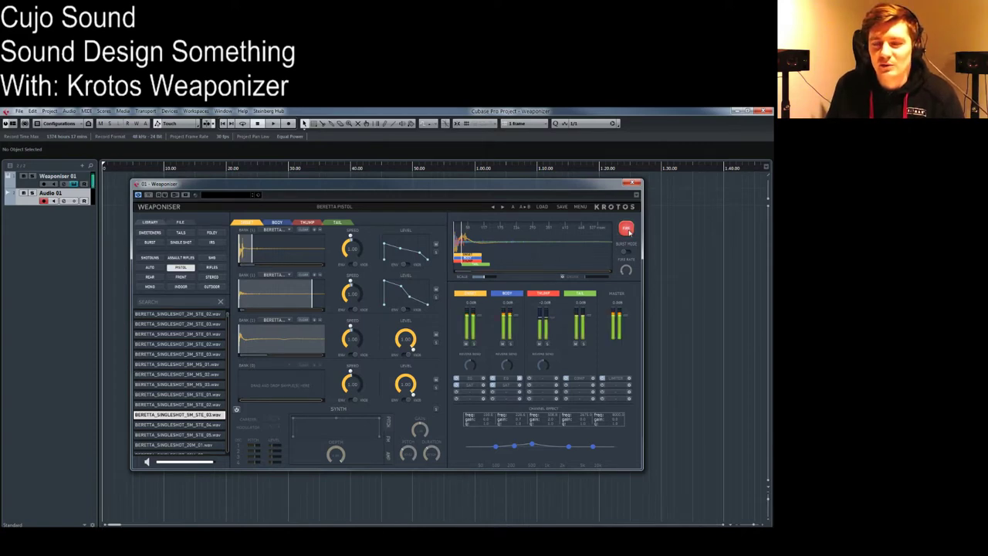
{"action": "left_click", "coordinate": [628, 230]}
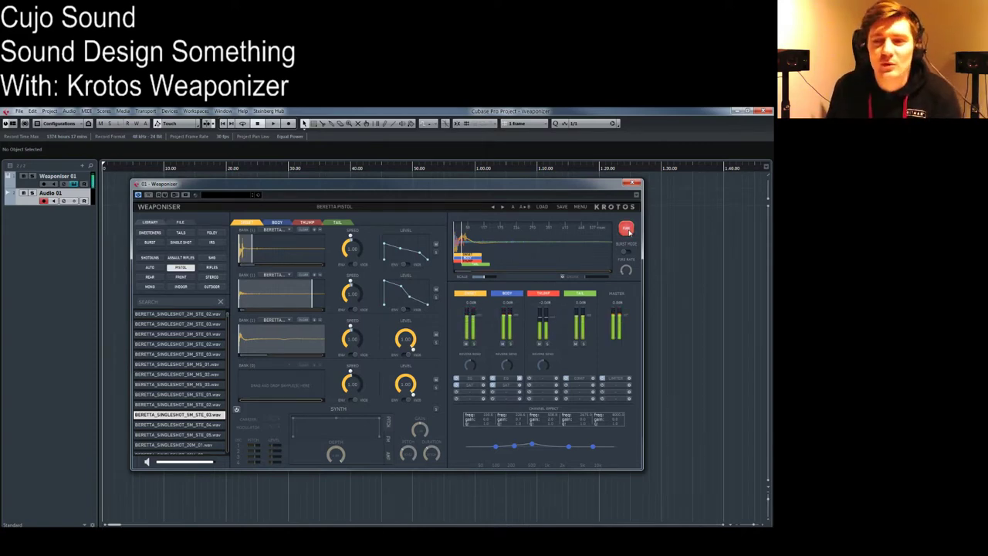
{"action": "left_click", "coordinate": [628, 230]}
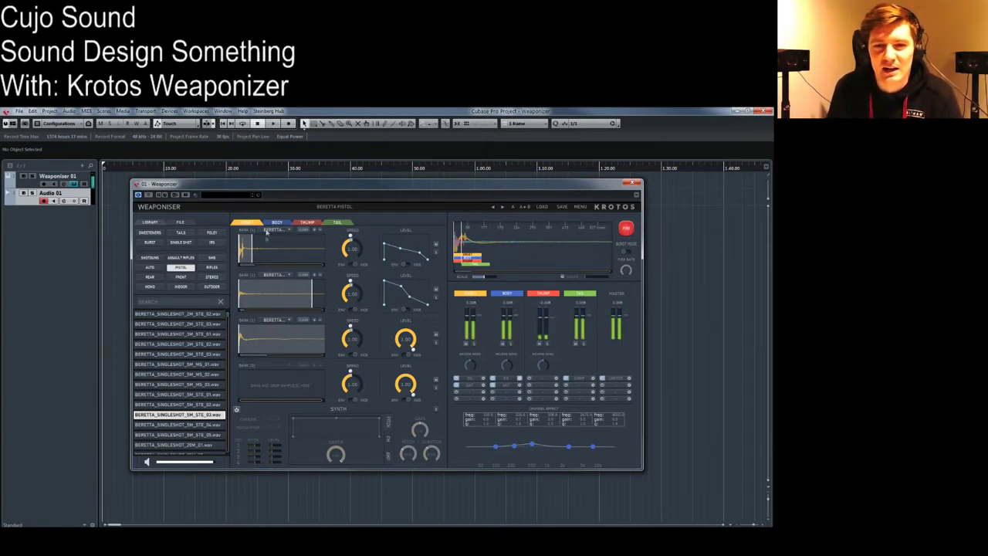
Step: Examine the samples and synth settings in the Body, Thump and Onset layers, finishing on Onset
{"action": "left_click", "coordinate": [280, 224]}
{"action": "left_click", "coordinate": [247, 225]}
{"action": "left_click", "coordinate": [306, 224]}
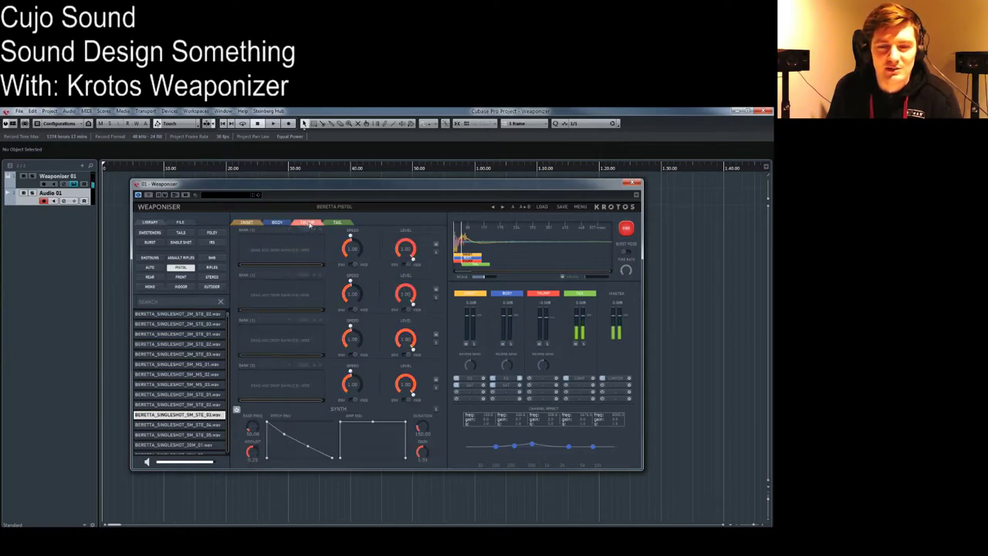
{"action": "left_click", "coordinate": [277, 223]}
{"action": "left_click", "coordinate": [246, 222]}
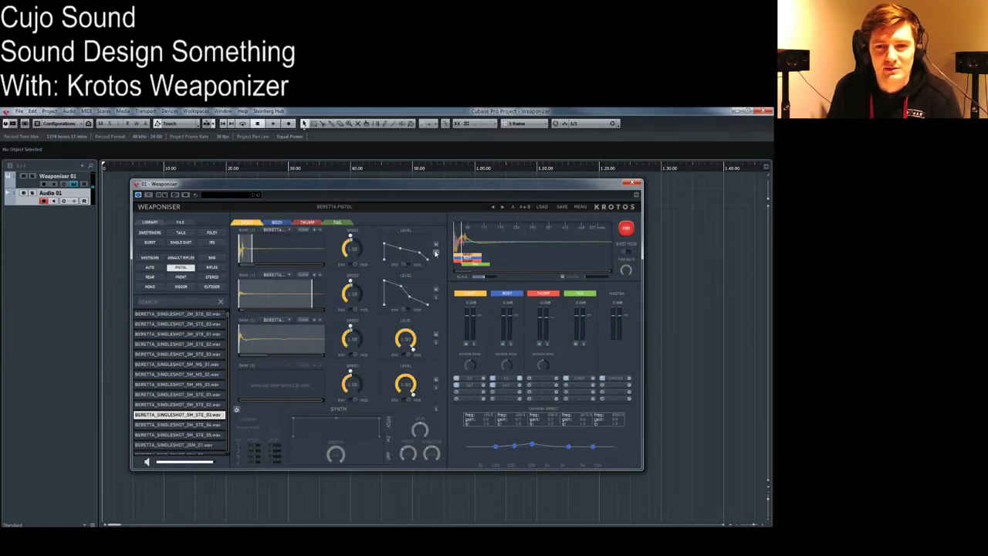
Step: Solo the Onset layer and its three loaded banks, and fire the weapon to hear them in isolation
{"action": "left_click", "coordinate": [627, 229]}
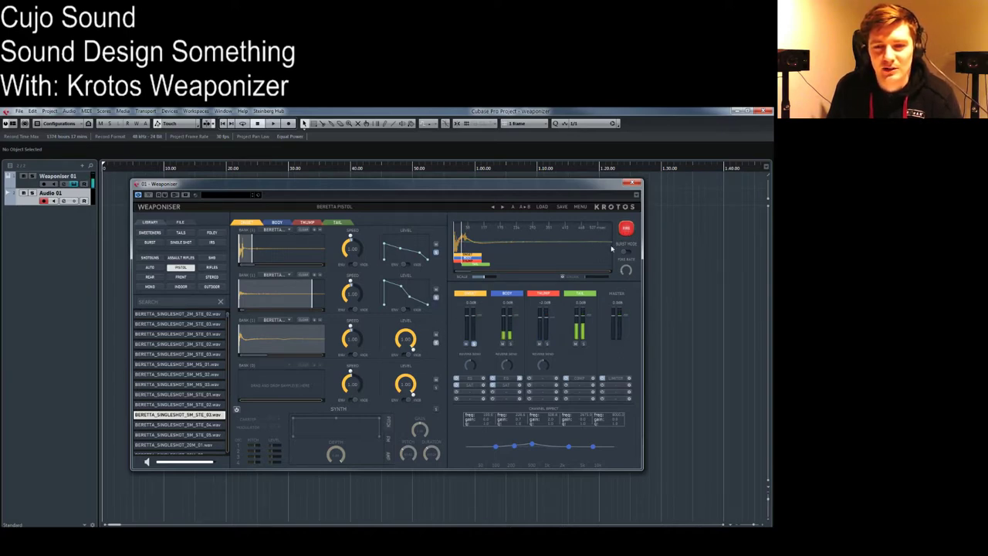
{"action": "left_click", "coordinate": [627, 229]}
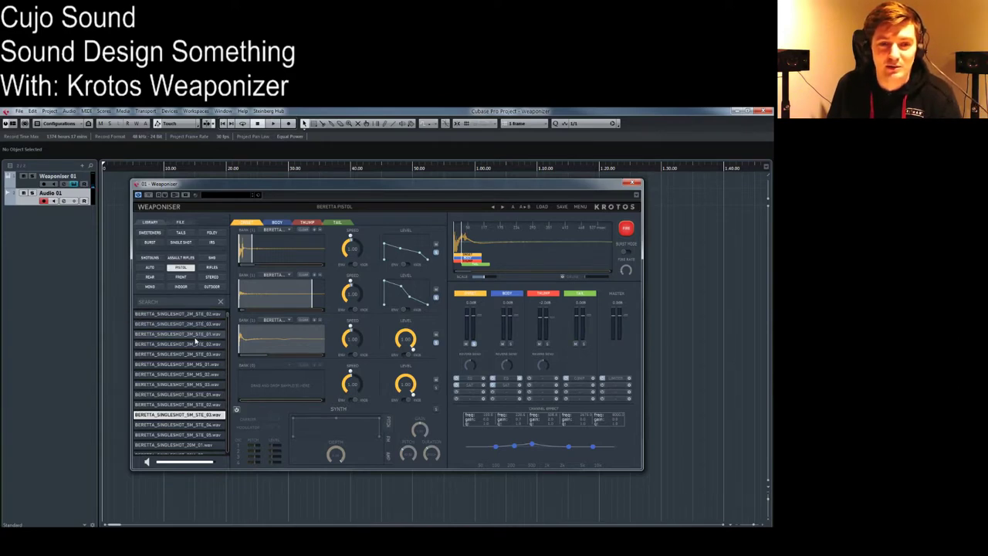
Step: Browse the local drives to a folder of custom sound files and preview BreathingMetal.wav
{"action": "left_click", "coordinate": [180, 222]}
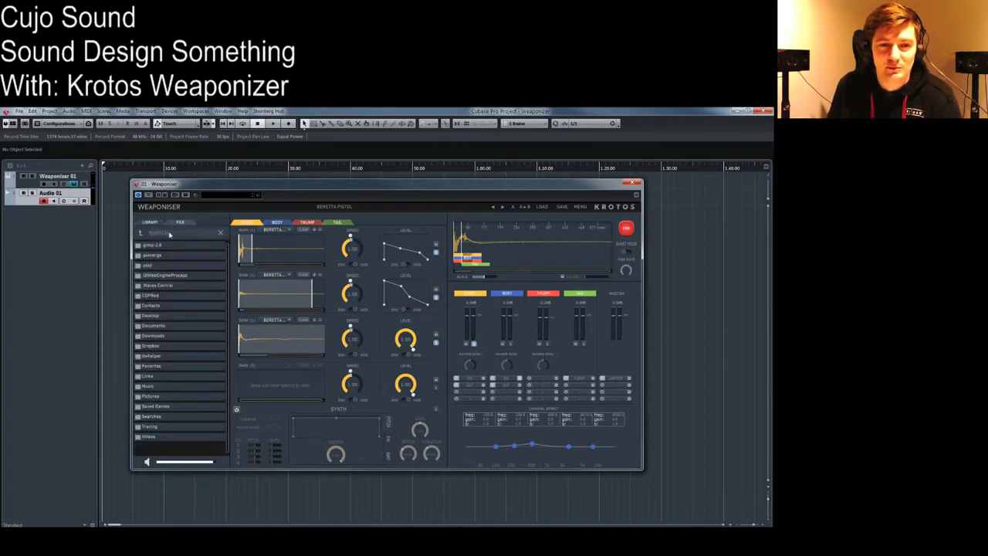
{"action": "left_click", "coordinate": [141, 233]}
{"action": "left_click", "coordinate": [140, 233]}
{"action": "left_click", "coordinate": [141, 233]}
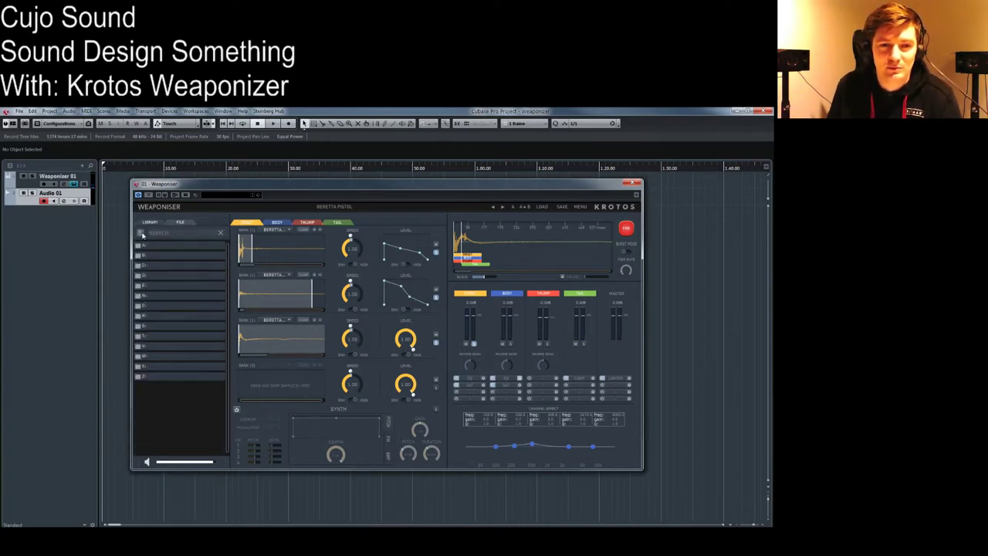
{"action": "double_click", "coordinate": [139, 287]}
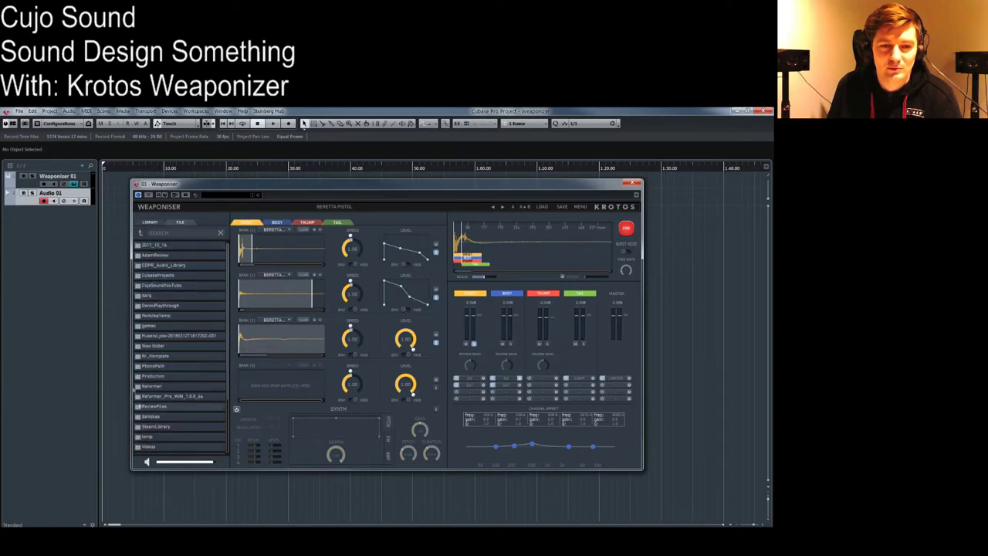
{"action": "double_click", "coordinate": [158, 256]}
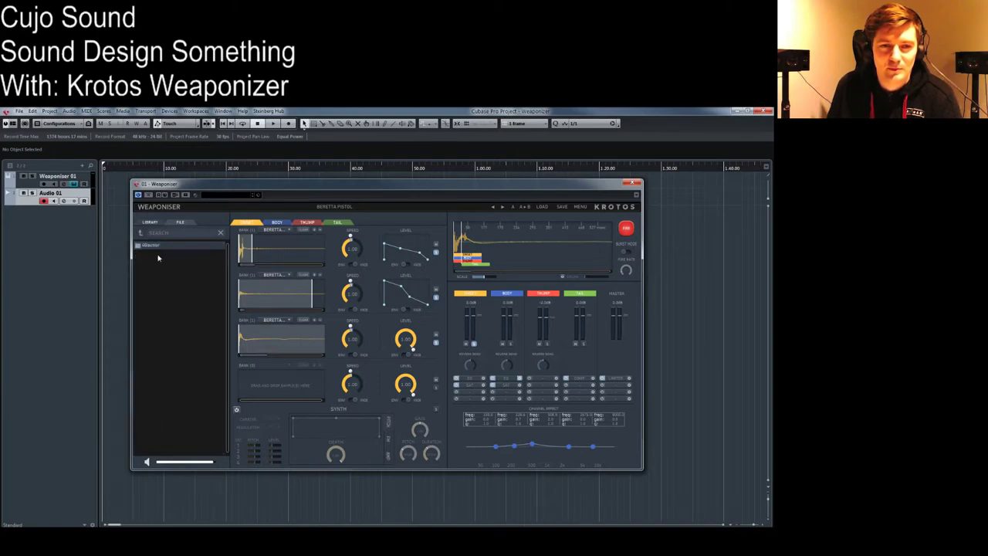
{"action": "double_click", "coordinate": [154, 246]}
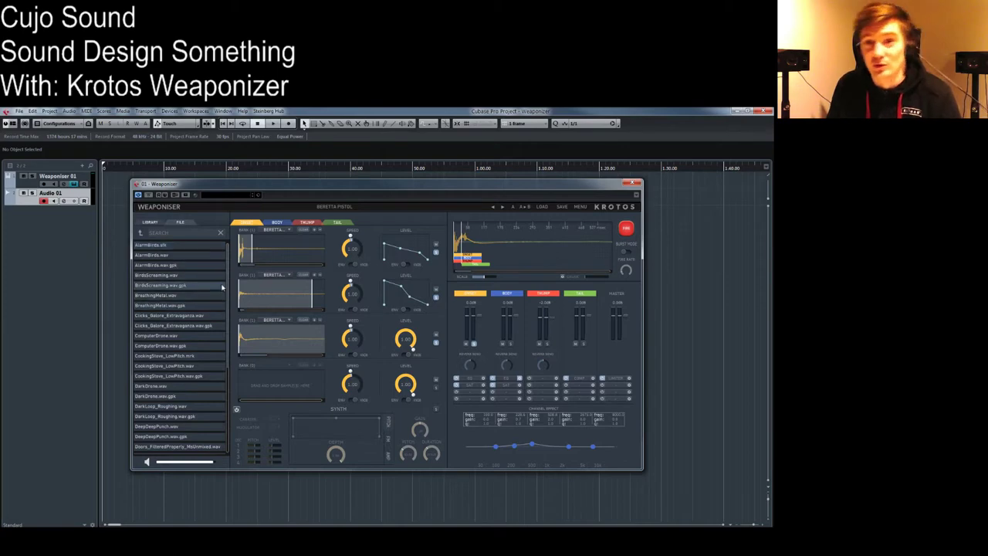
{"action": "left_click", "coordinate": [170, 297]}
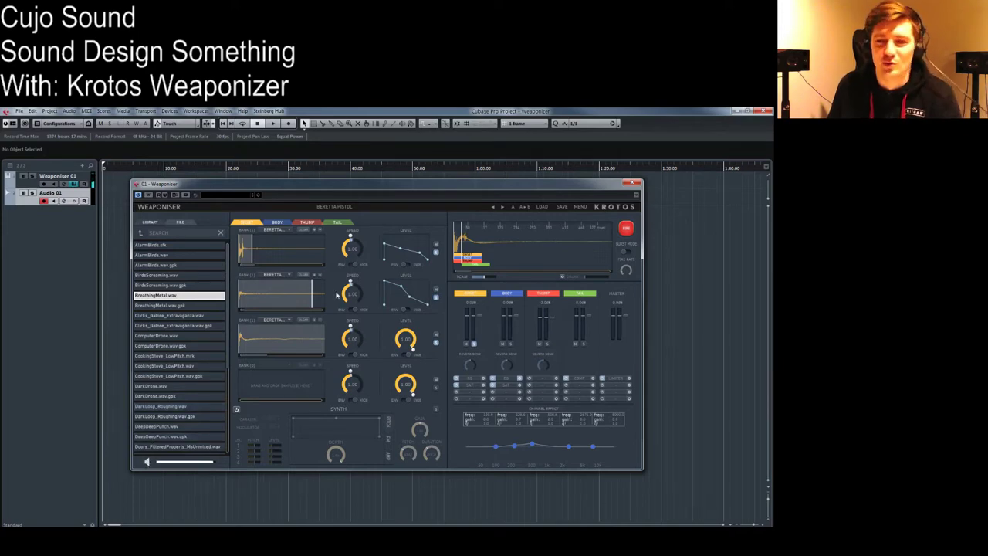
Step: Fire the soloed Onset layer several times to compare its shots
{"action": "left_click", "coordinate": [627, 229]}
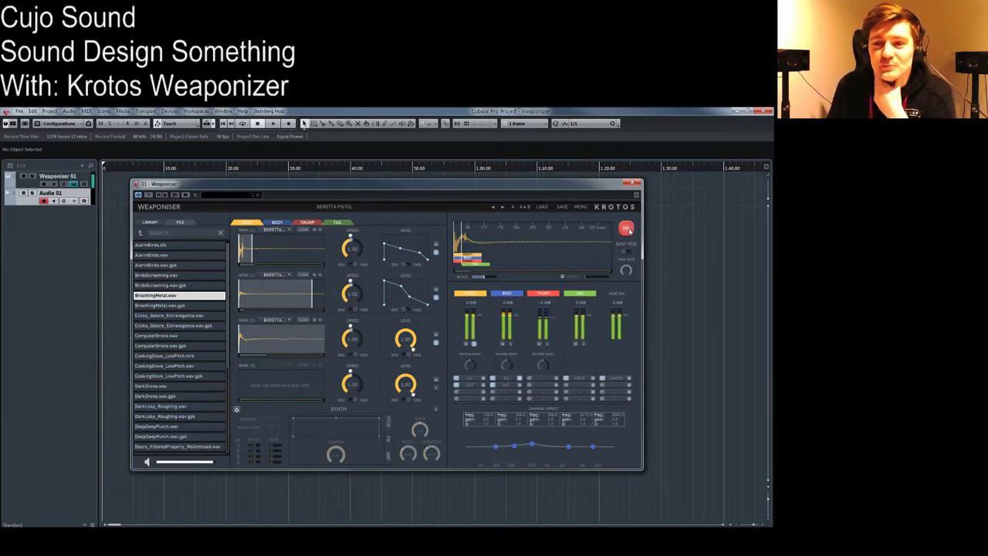
{"action": "left_click", "coordinate": [628, 231]}
{"action": "left_click", "coordinate": [628, 229]}
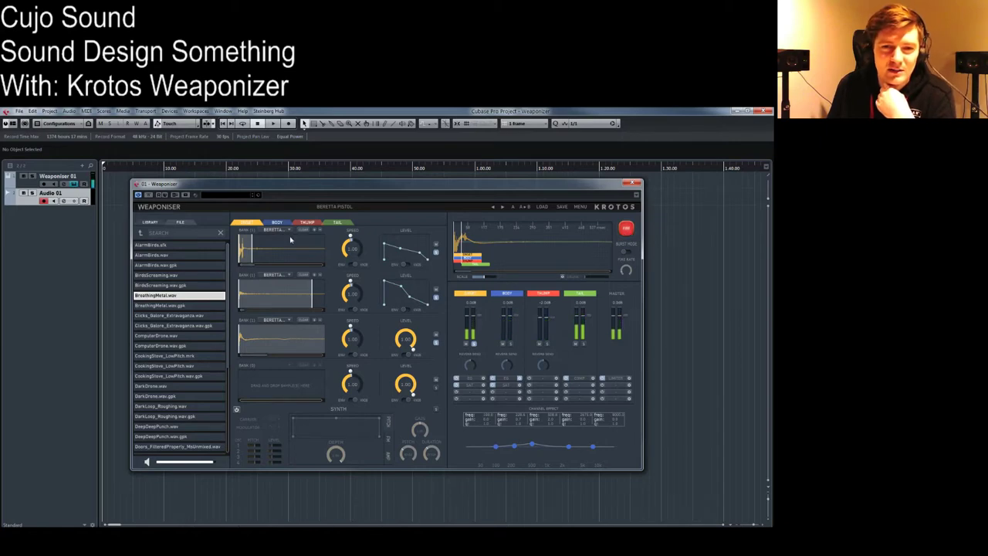
Step: Move the Onset block later on the timeline, fire to hear the offset, and return it to the start
{"action": "mouse_move", "coordinate": [494, 259]}
{"action": "left_mouse_down"}
{"action": "mouse_move", "coordinate": [600, 263]}
{"action": "mouse_move", "coordinate": [505, 274]}
{"action": "mouse_move", "coordinate": [532, 263]}
{"action": "mouse_move", "coordinate": [602, 270]}
{"action": "left_mouse_up"}
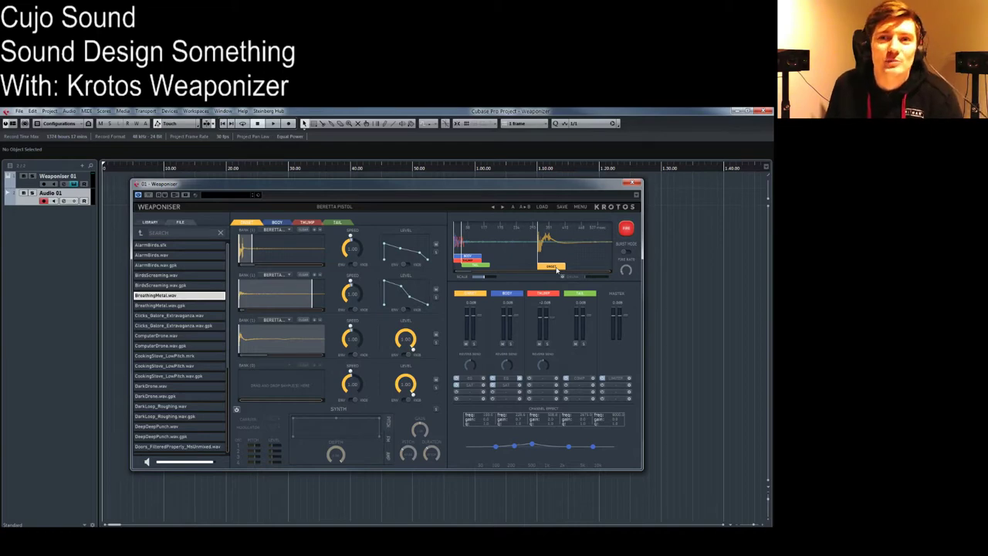
{"action": "left_click", "coordinate": [625, 227]}
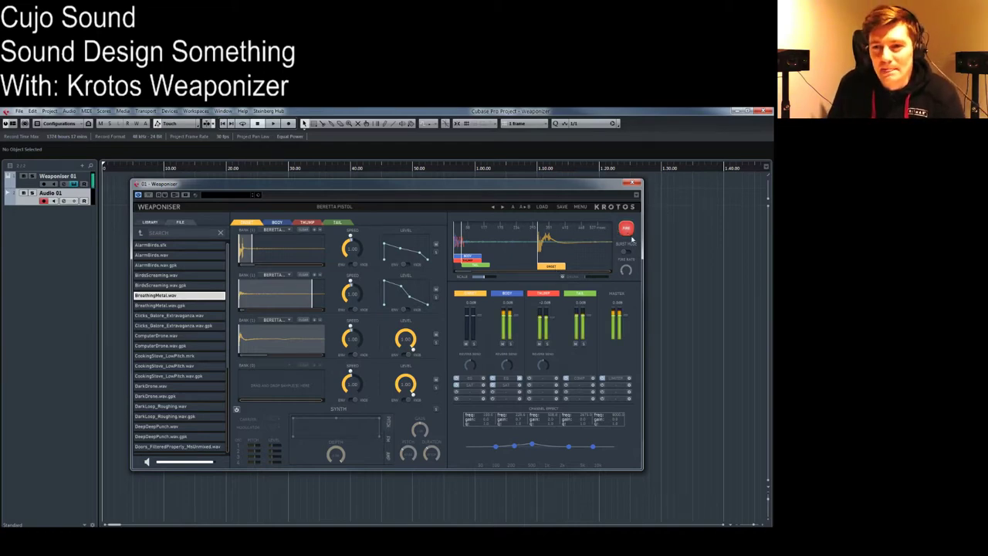
{"action": "left_click", "coordinate": [627, 230]}
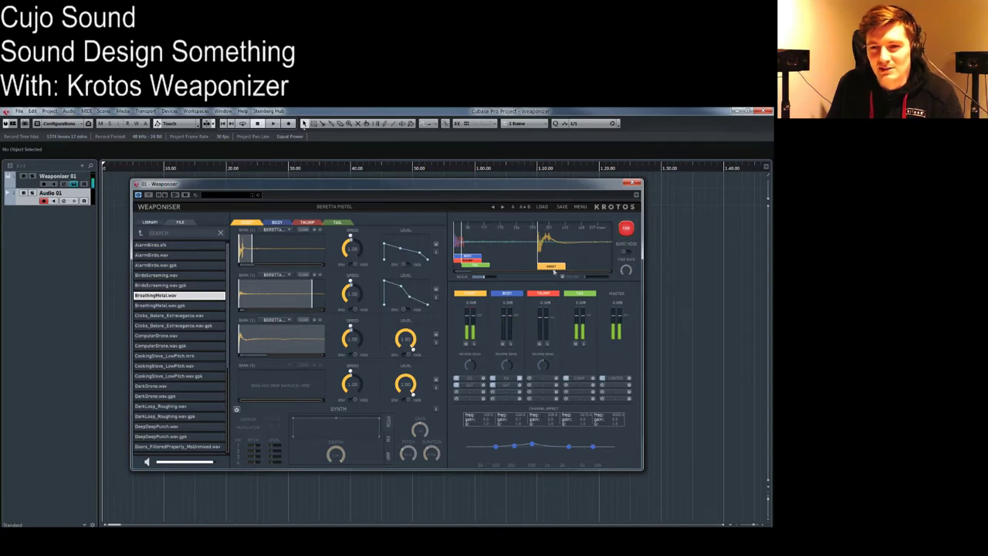
{"action": "left_click", "coordinate": [626, 227]}
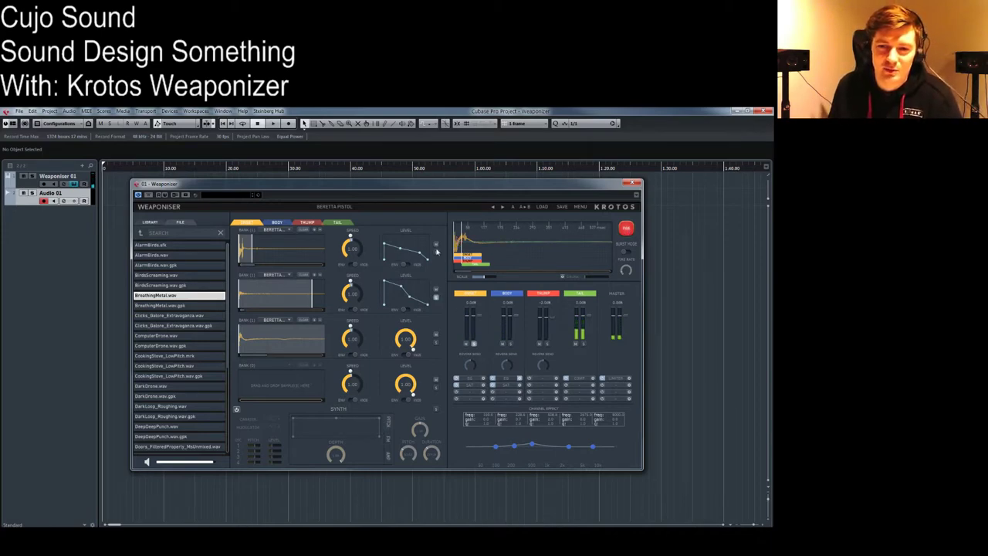
Step: Extend the sample region in the Onset layer's first bank and fire the weapon to audition it
{"action": "left_click", "coordinate": [627, 229]}
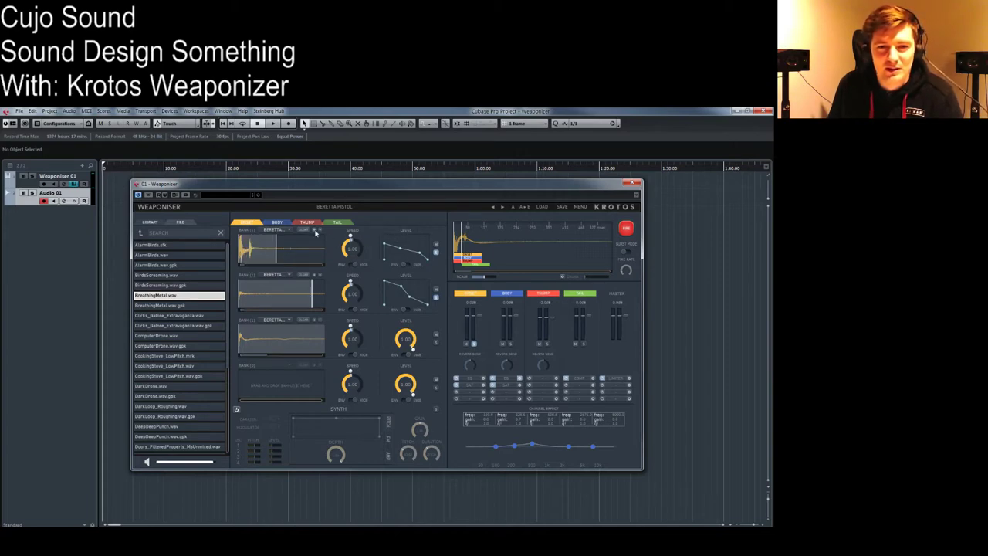
{"action": "left_click", "coordinate": [626, 228]}
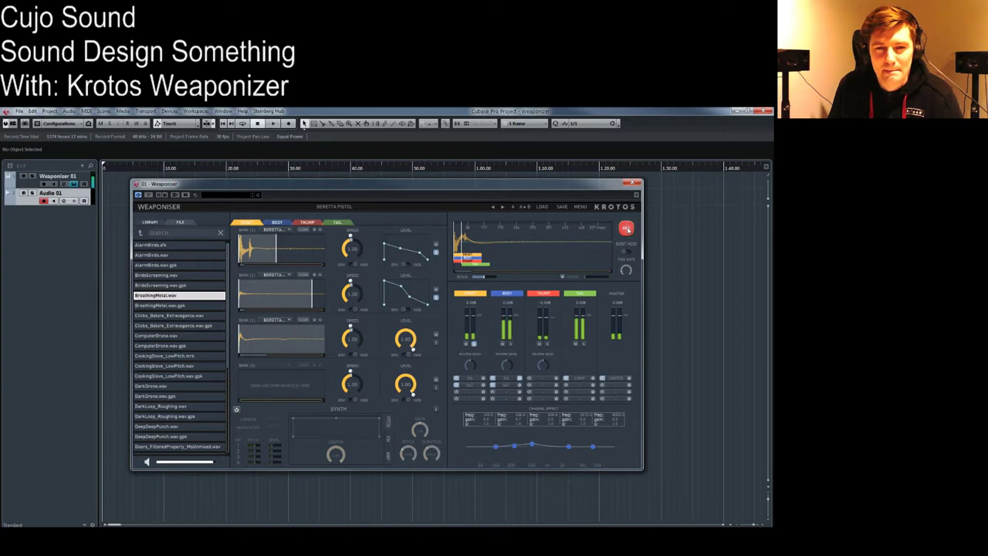
{"action": "left_click", "coordinate": [627, 229]}
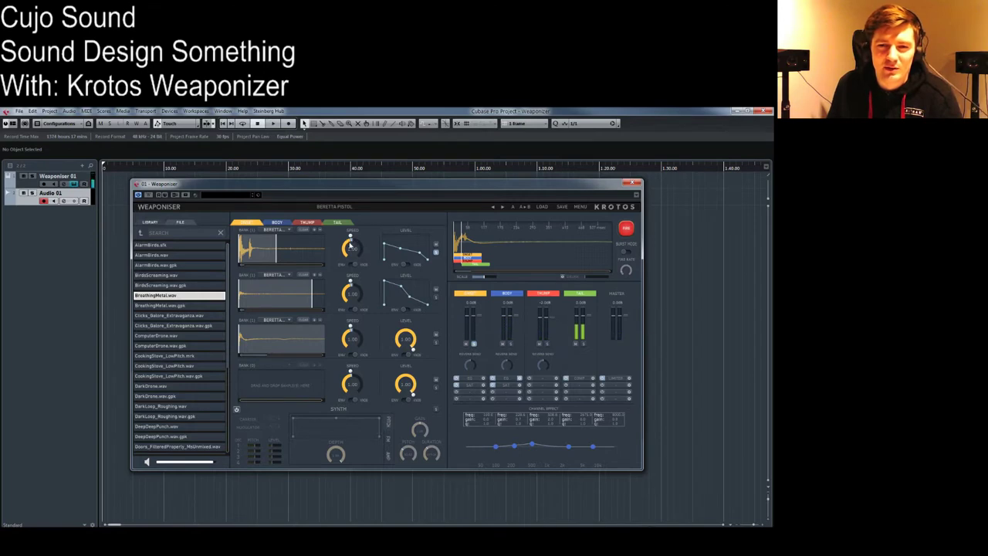
Step: Try the first Onset bank's speed at 0.52 and at a much faster value, firing the weapon at each setting
{"action": "left_click_drag", "start_coordinate": [352, 256], "coordinate": [351, 276]}
{"action": "left_click", "coordinate": [627, 229]}
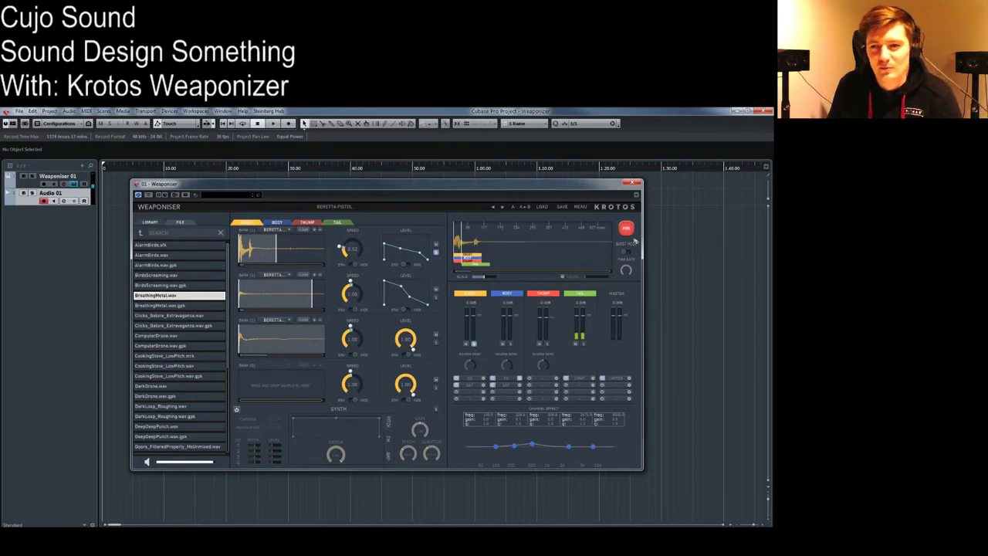
{"action": "left_click", "coordinate": [630, 231]}
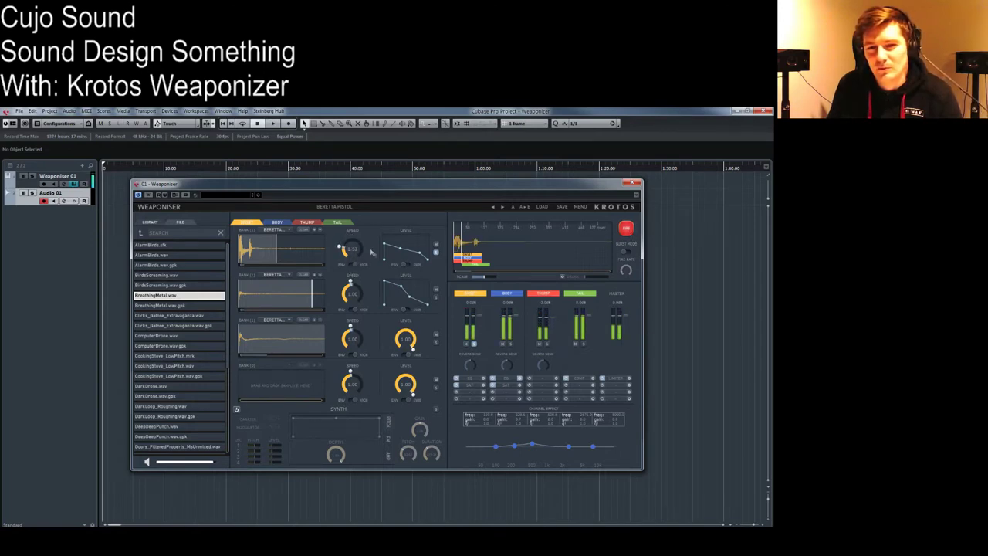
{"action": "left_click_drag", "start_coordinate": [353, 249], "coordinate": [355, 191]}
{"action": "left_click", "coordinate": [628, 231]}
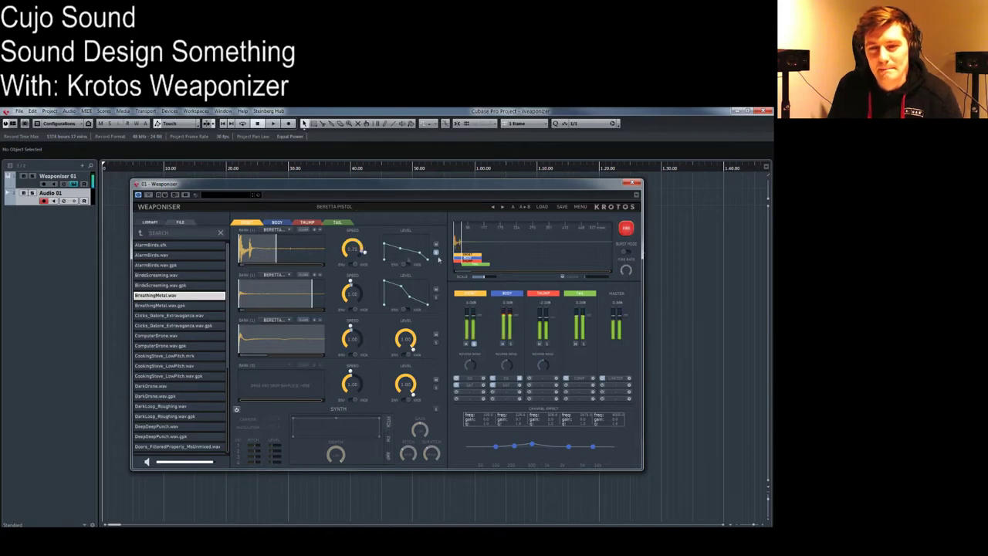
Step: Bring the first Onset bank's speed back near normal, at 0.96
{"action": "left_click_drag", "start_coordinate": [352, 246], "coordinate": [349, 288]}
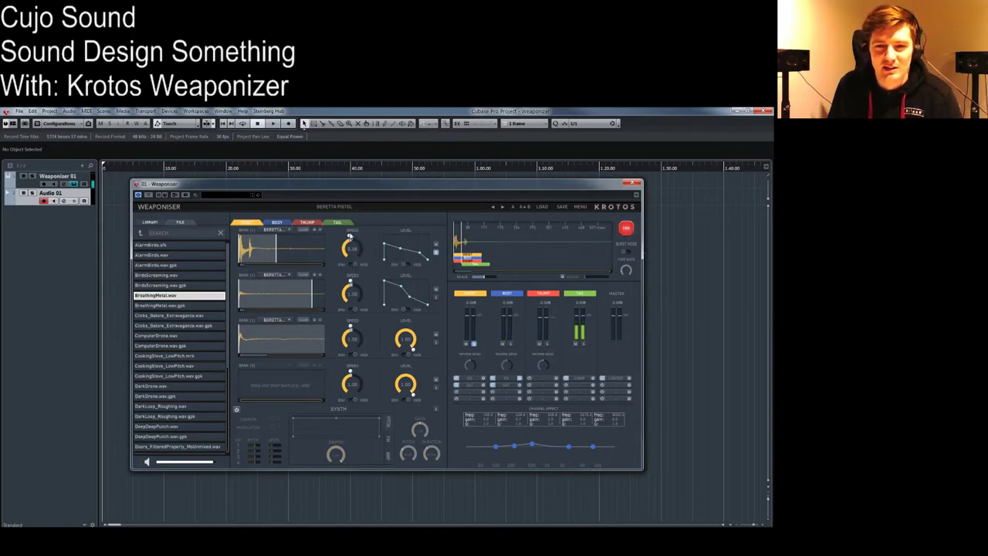
{"action": "mouse_move", "coordinate": [350, 241]}
{"action": "left_mouse_down"}
{"action": "mouse_move", "coordinate": [350, 230]}
{"action": "mouse_move", "coordinate": [349, 239]}
{"action": "left_mouse_up"}
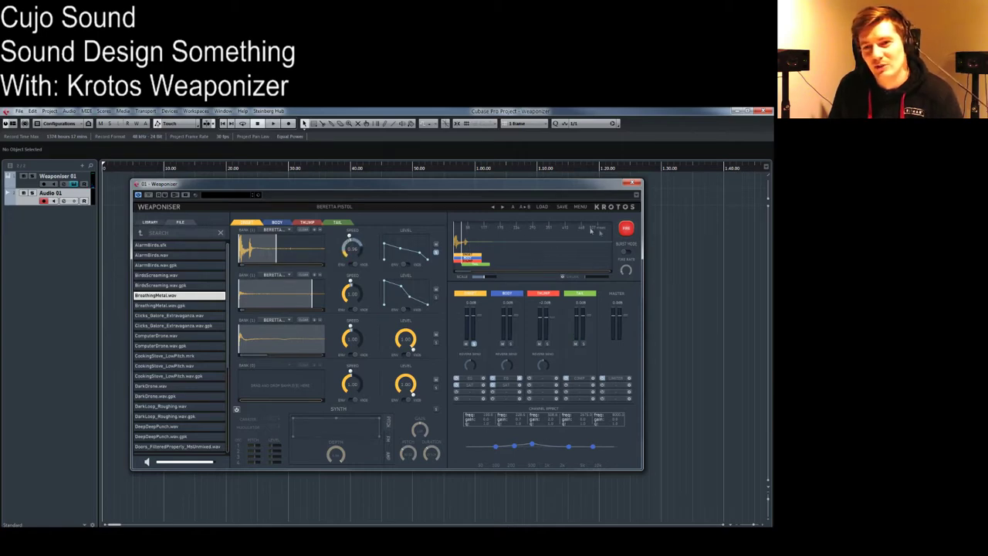
Step: Fire the weapon to hear the current Onset sound and reset the first Onset bank's speed to 1.00
{"action": "left_click", "coordinate": [626, 228]}
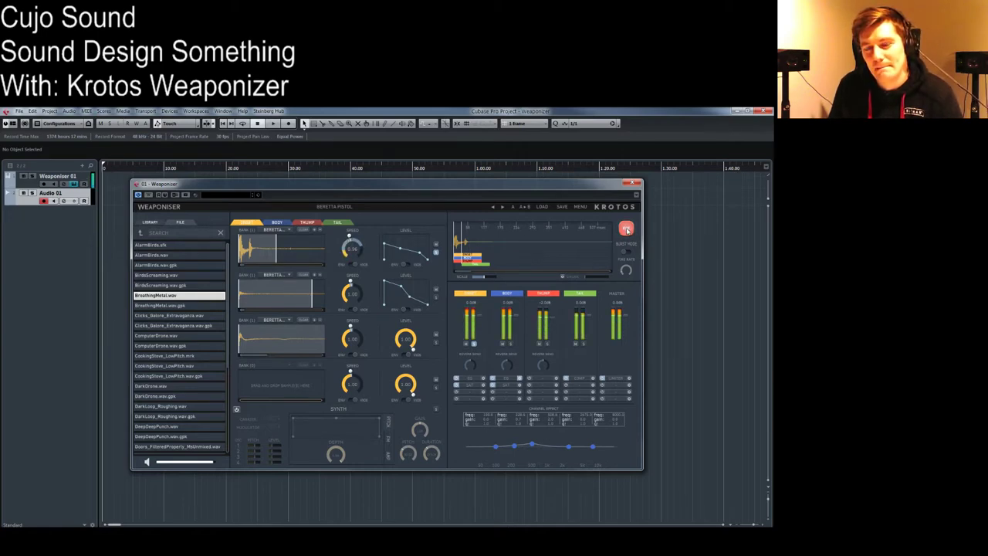
{"action": "left_click", "coordinate": [627, 230]}
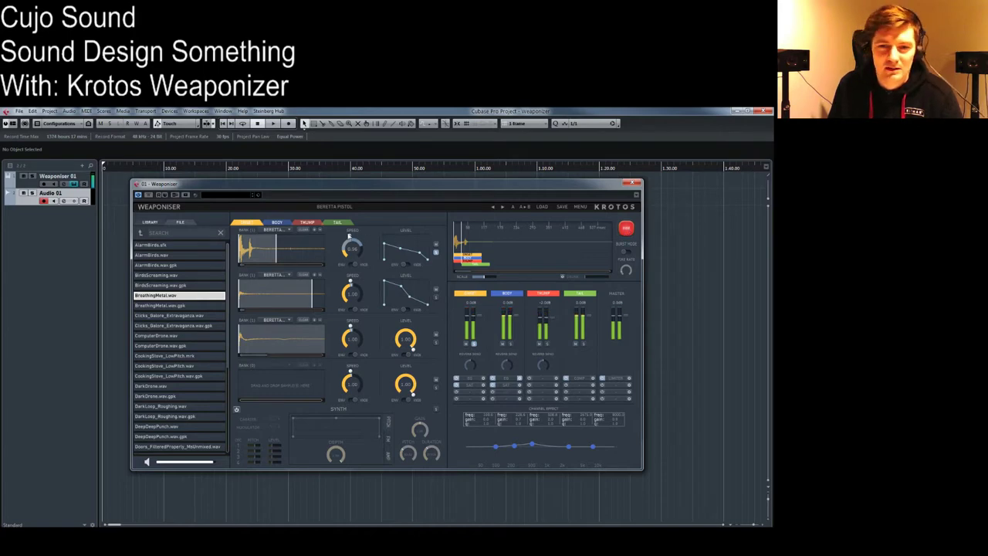
{"action": "mouse_move", "coordinate": [349, 240]}
{"action": "left_mouse_down"}
{"action": "mouse_move", "coordinate": [349, 231]}
{"action": "mouse_move", "coordinate": [349, 242]}
{"action": "left_mouse_up"}
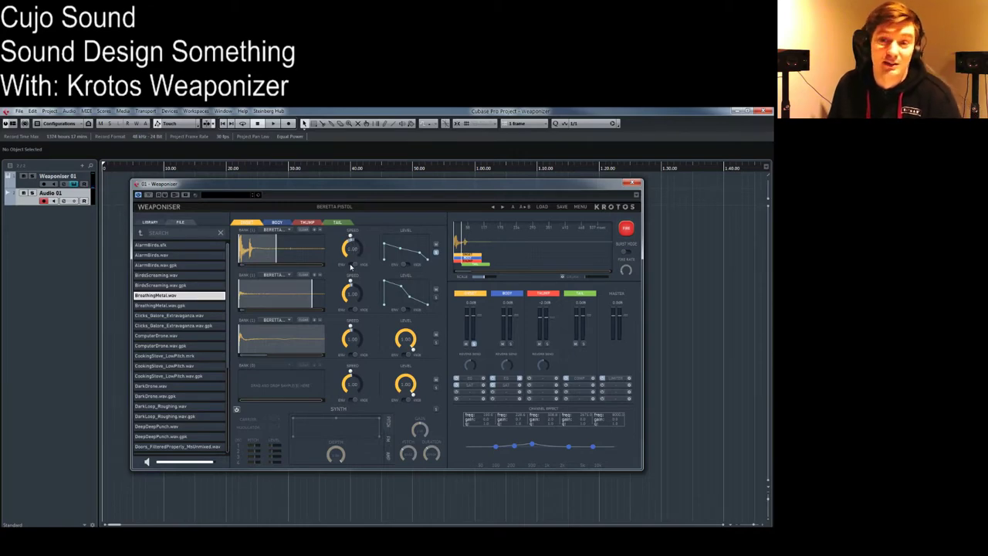
Step: Switch the first Onset bank's speed to an envelope, shape a dip followed by a second peak, and fire after each change
{"action": "left_click", "coordinate": [347, 266]}
{"action": "left_click_drag", "start_coordinate": [342, 246], "coordinate": [340, 274]}
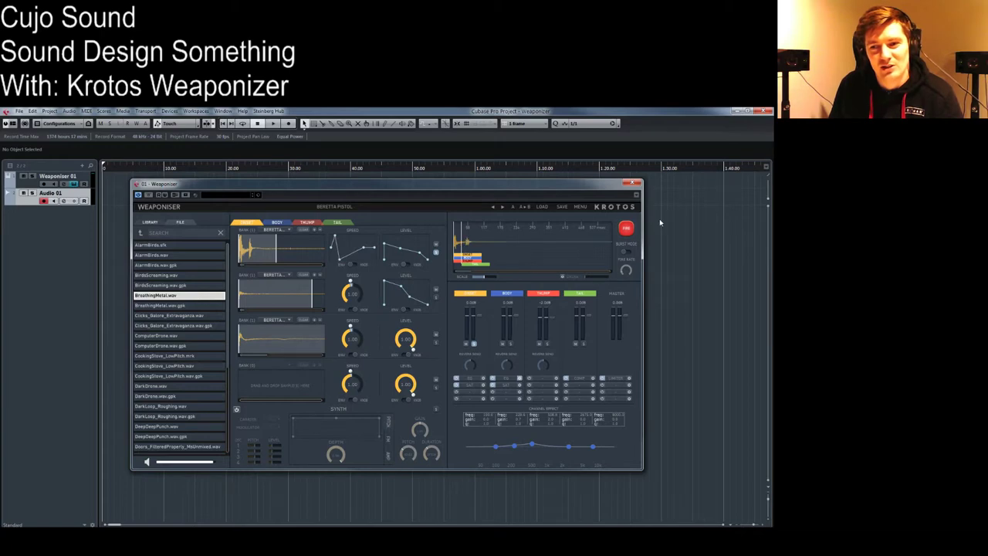
{"action": "left_click", "coordinate": [625, 228]}
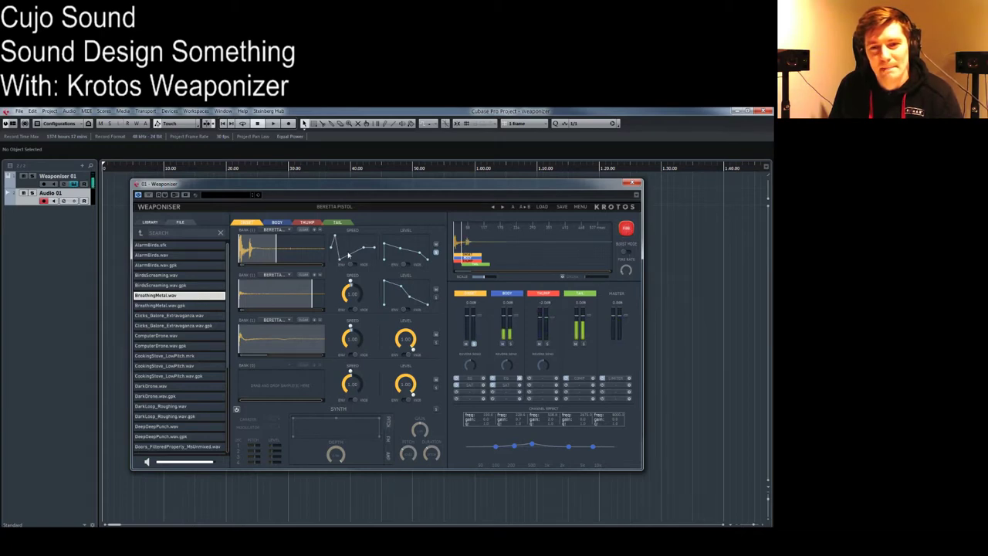
{"action": "left_click_drag", "start_coordinate": [340, 259], "coordinate": [365, 230]}
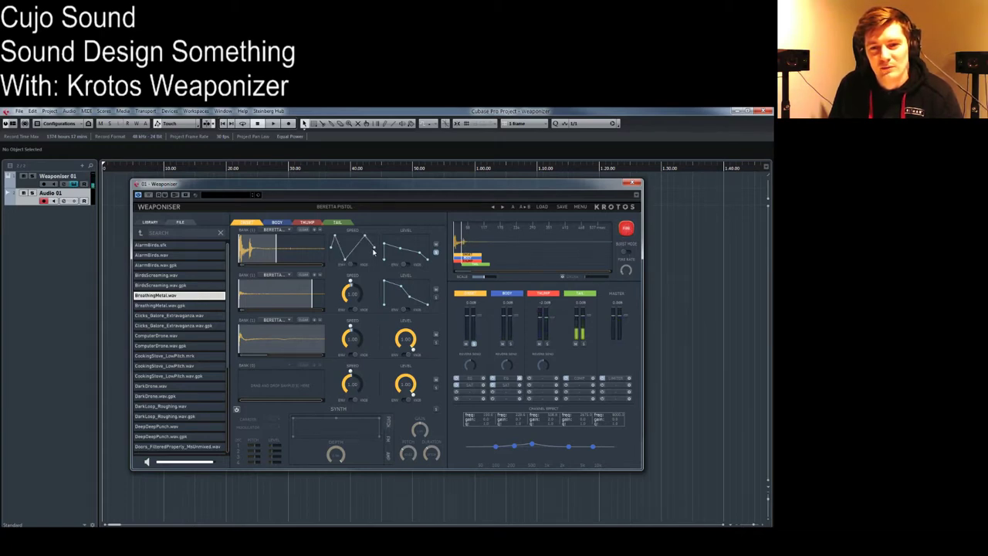
{"action": "left_click", "coordinate": [626, 228]}
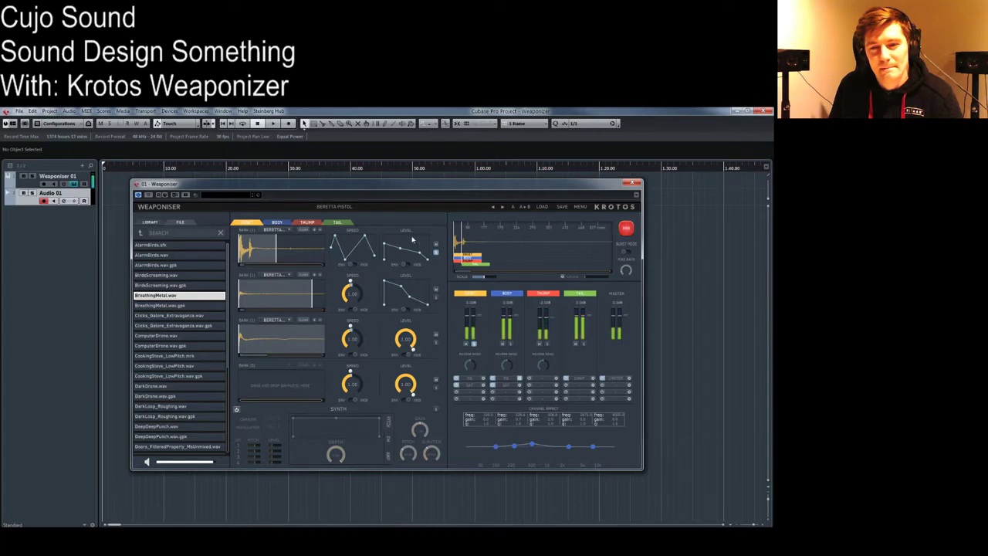
Step: Reshape the first Onset bank's speed envelope with a low start and a deep dip between two peaks, firing to audition it
{"action": "left_click_drag", "start_coordinate": [351, 257], "coordinate": [348, 249]}
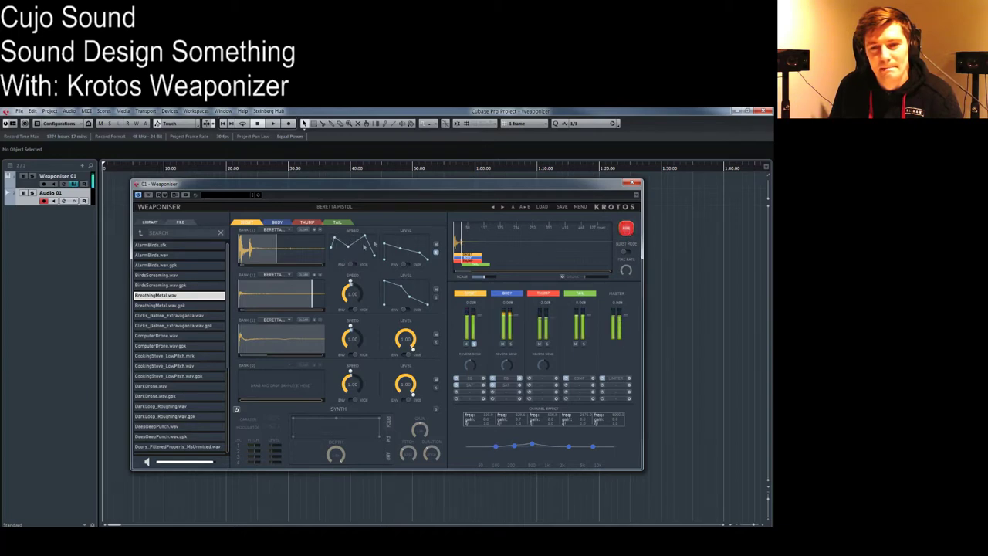
{"action": "left_click_drag", "start_coordinate": [331, 248], "coordinate": [329, 259]}
{"action": "left_click", "coordinate": [626, 229]}
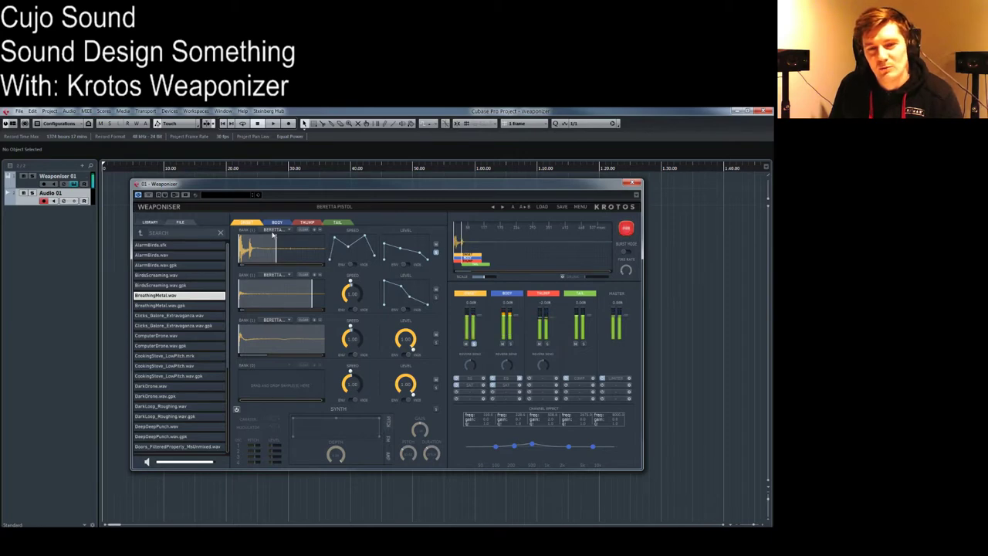
{"action": "left_click", "coordinate": [630, 228]}
{"action": "left_click_drag", "start_coordinate": [348, 245], "coordinate": [353, 258]}
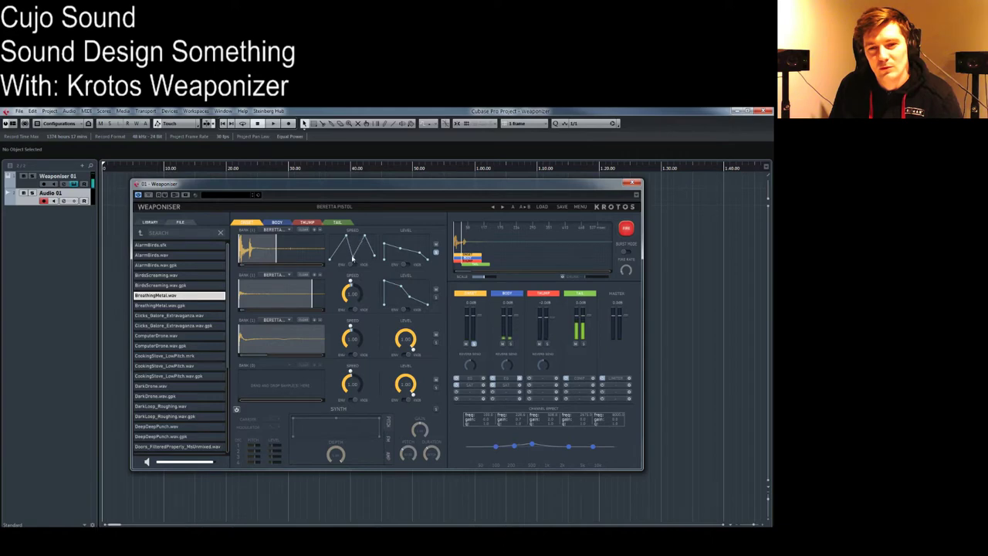
{"action": "left_click", "coordinate": [626, 229]}
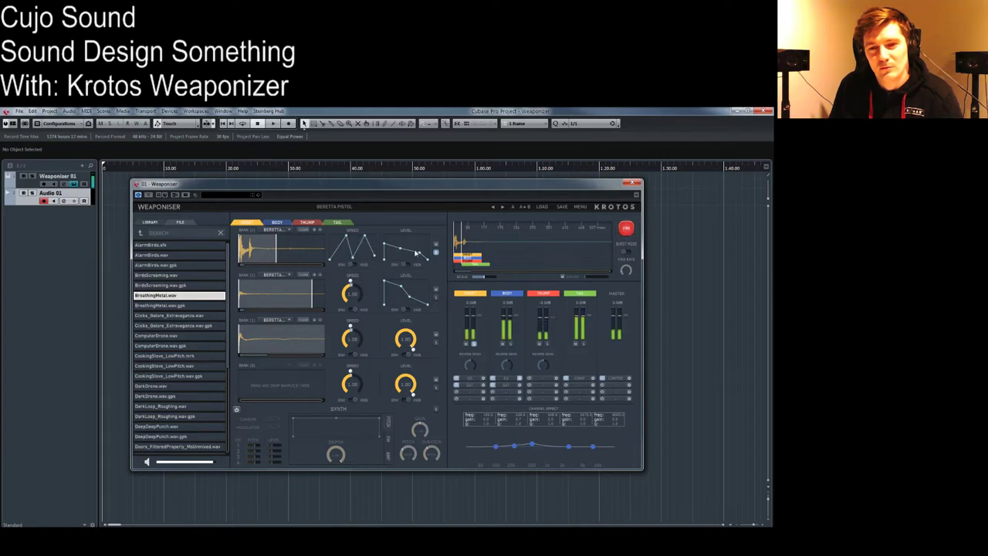
Step: Fire the weapon with the second Onset bank soloed, and again with all layers active
{"action": "left_click", "coordinate": [626, 229]}
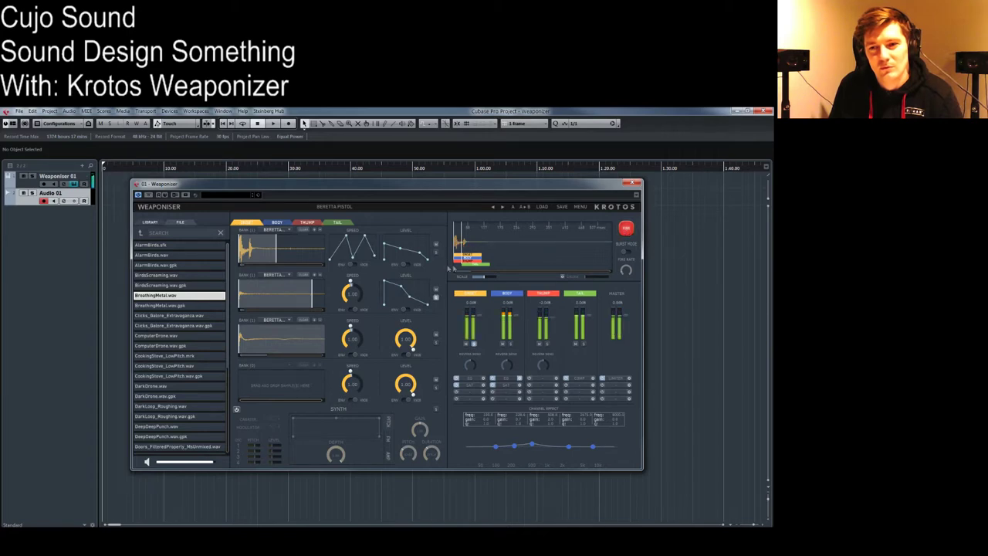
{"action": "left_click", "coordinate": [628, 229]}
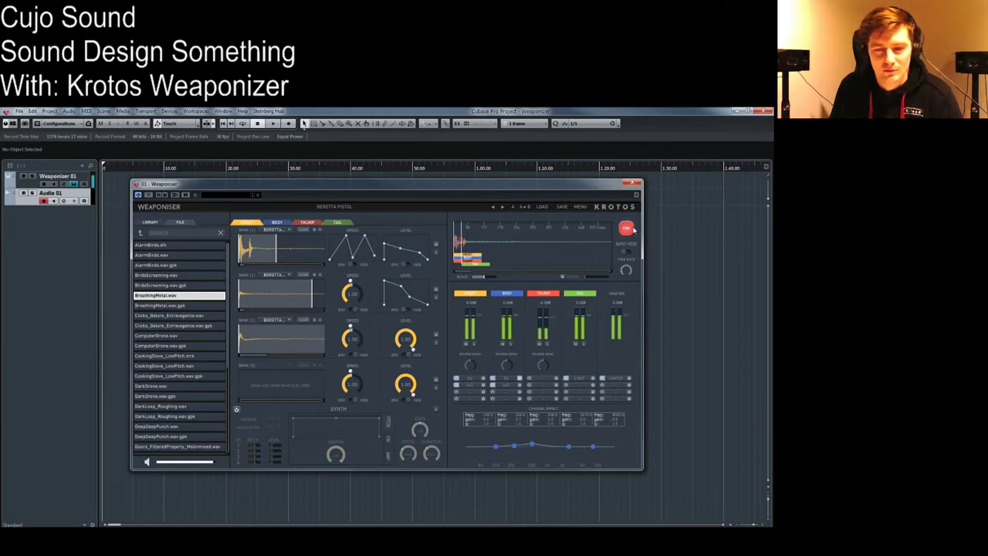
Step: Audition the weapon with the Tail layer's first bank muted, and again with the whole Tail channel muted
{"action": "left_click", "coordinate": [338, 223]}
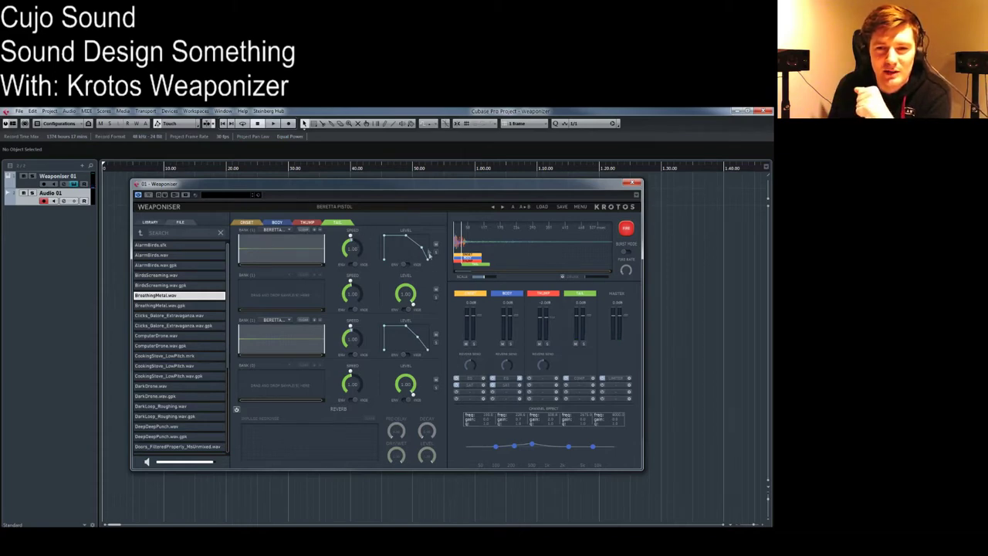
{"action": "left_click", "coordinate": [628, 230]}
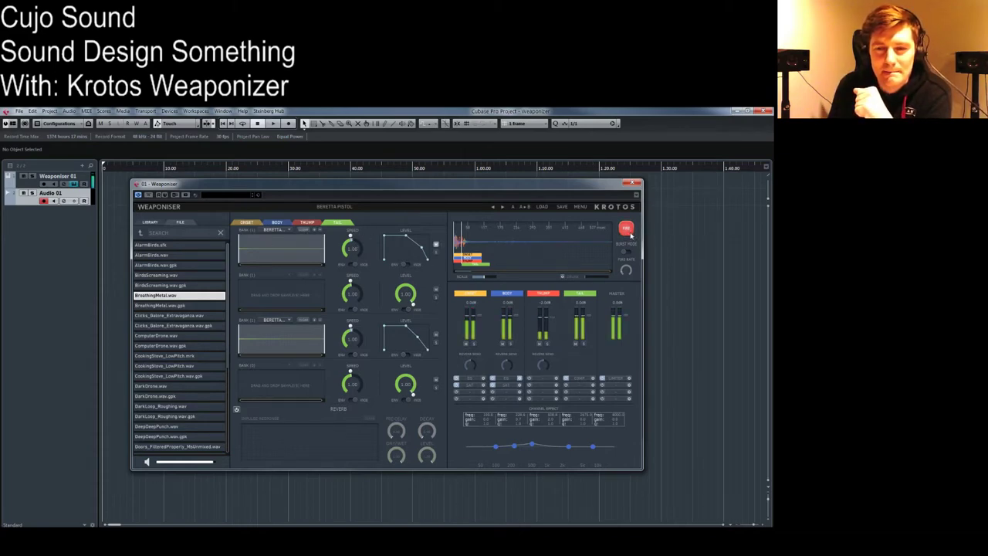
{"action": "left_click", "coordinate": [307, 222]}
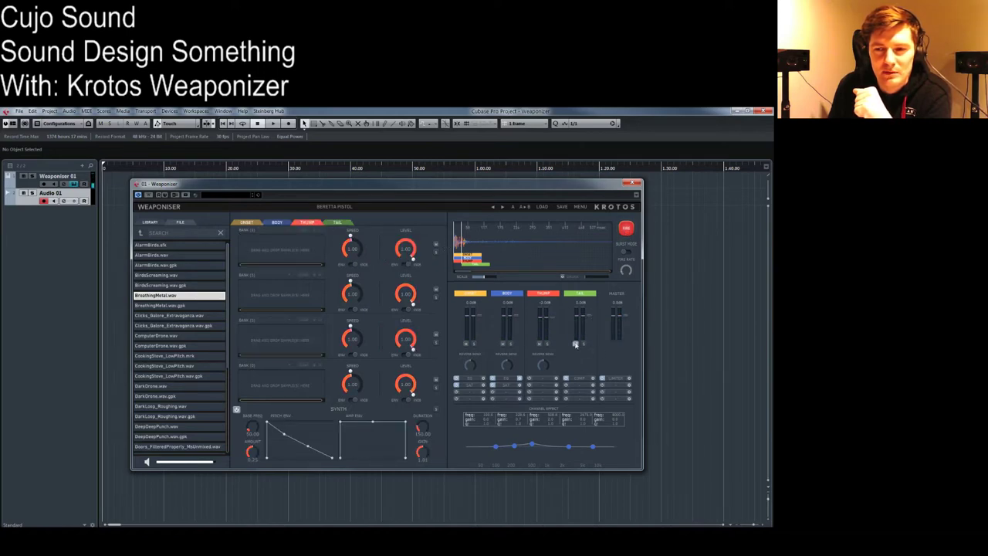
{"action": "left_click", "coordinate": [626, 229]}
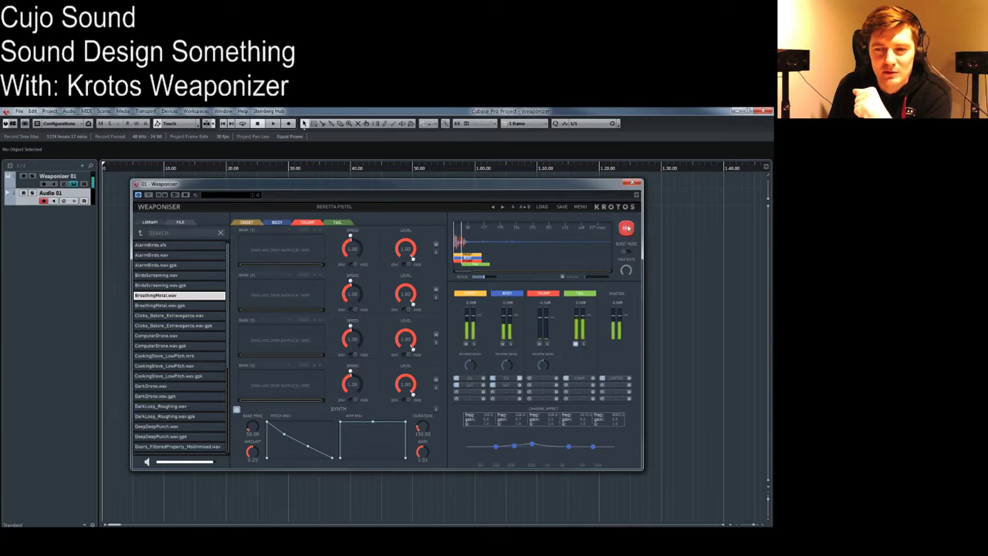
{"action": "left_click", "coordinate": [626, 228]}
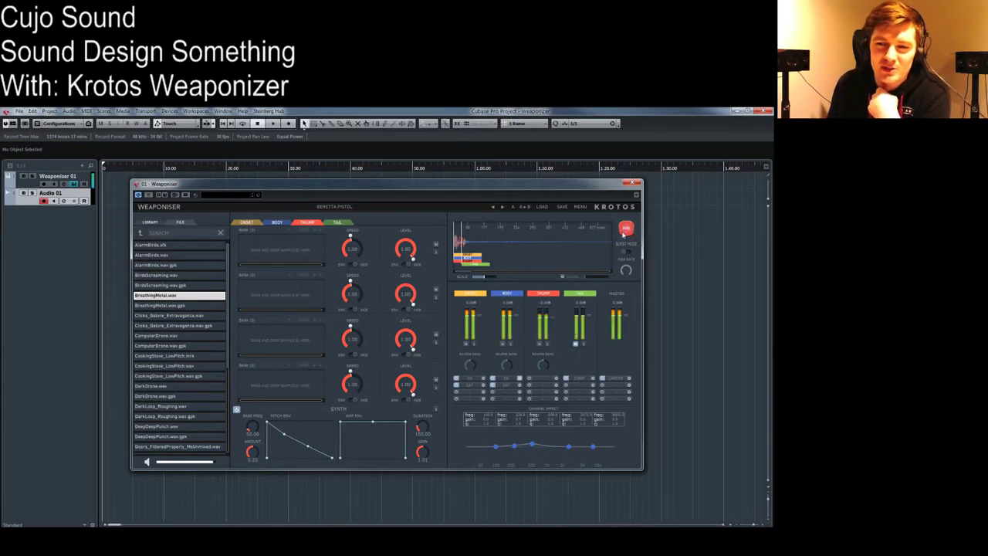
Step: Return to the Onset layer and fire repeatedly, first with only the Tail muted and then with the Onset channel soloed
{"action": "left_click", "coordinate": [247, 223]}
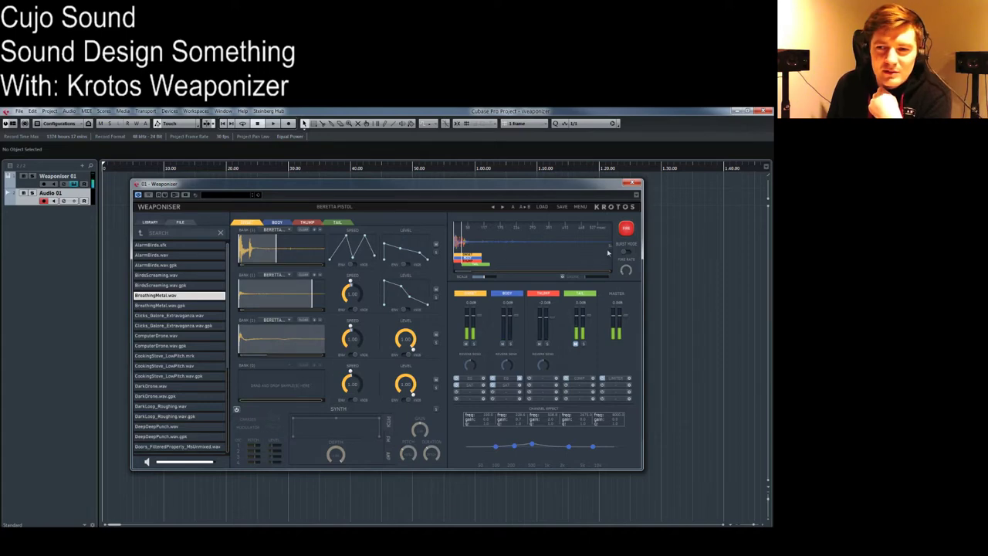
{"action": "left_click", "coordinate": [623, 232]}
{"action": "left_click", "coordinate": [622, 231]}
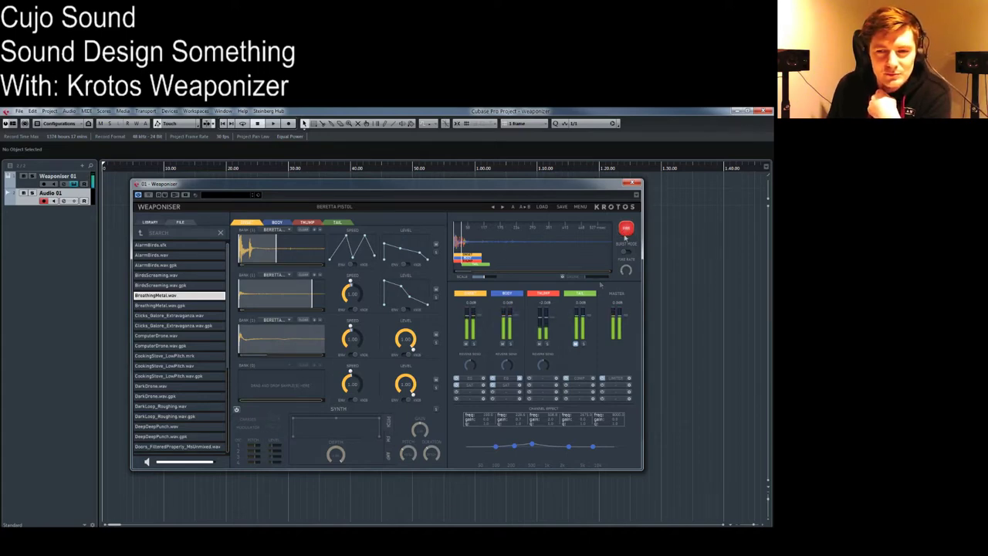
{"action": "left_click", "coordinate": [626, 230]}
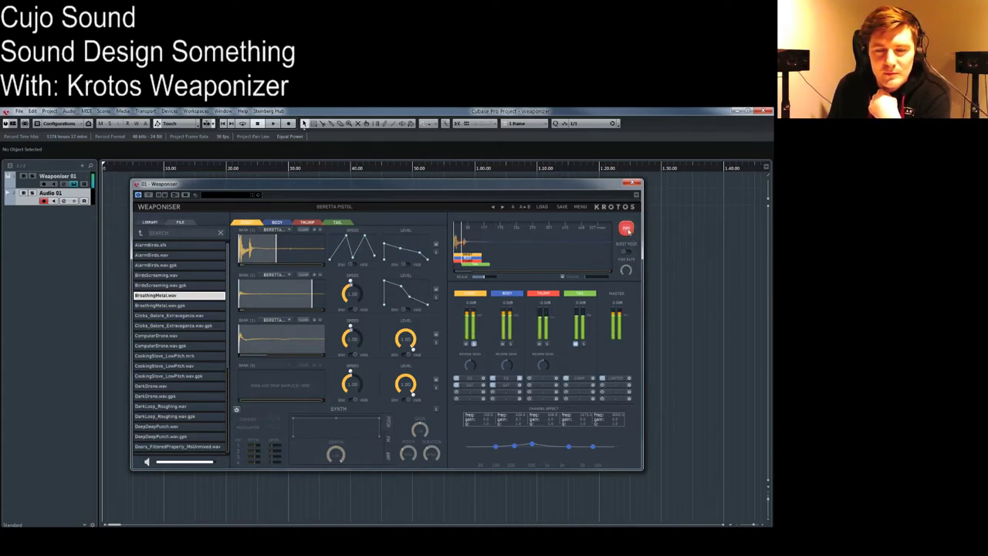
{"action": "left_click", "coordinate": [627, 232]}
{"action": "left_click", "coordinate": [627, 231]}
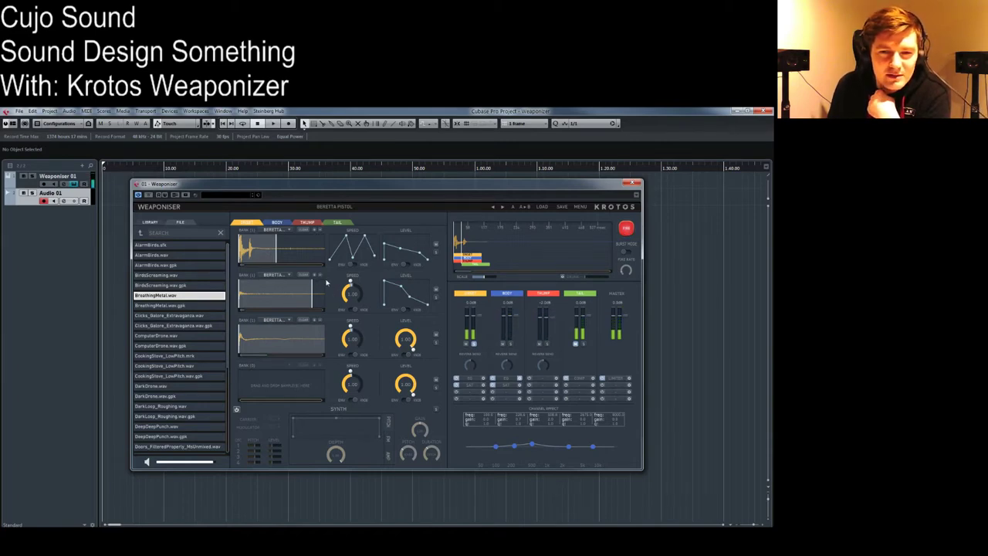
Step: Solo the second Onset bank, switch its speed to an envelope, and lower a middle point before firing
{"action": "left_click", "coordinate": [630, 229]}
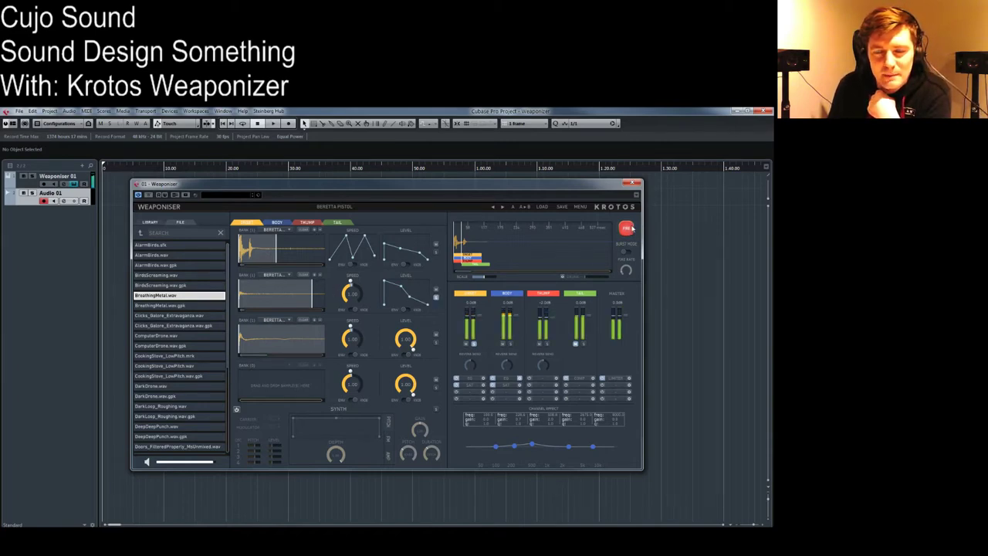
{"action": "left_click", "coordinate": [352, 309]}
{"action": "mouse_move", "coordinate": [342, 293]}
{"action": "left_mouse_down"}
{"action": "mouse_move", "coordinate": [346, 280]}
{"action": "mouse_move", "coordinate": [358, 304]}
{"action": "left_mouse_up"}
{"action": "left_click", "coordinate": [622, 233]}
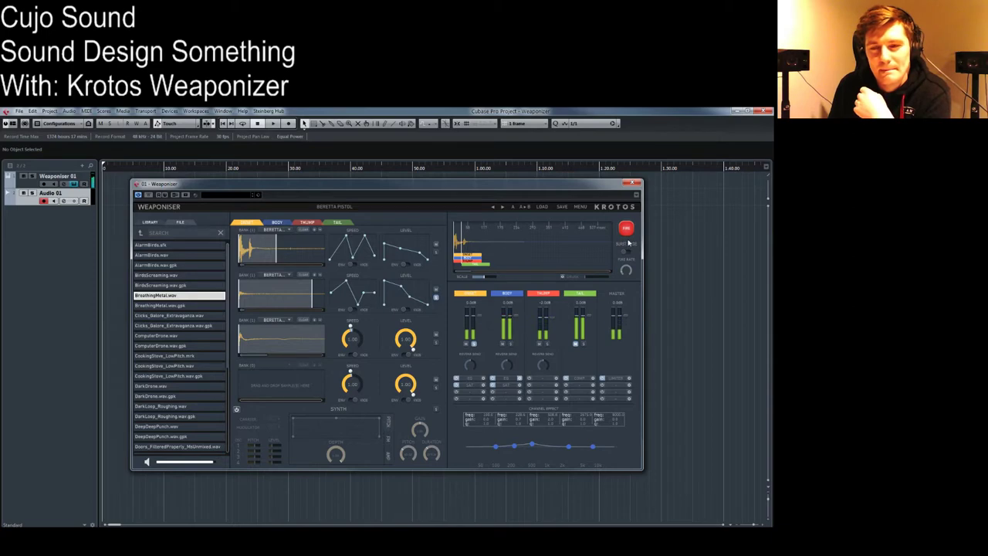
Step: Lower the fourth point of the second Onset bank's speed envelope and audition it soloed and with all layers
{"action": "left_click_drag", "start_coordinate": [363, 296], "coordinate": [371, 301]}
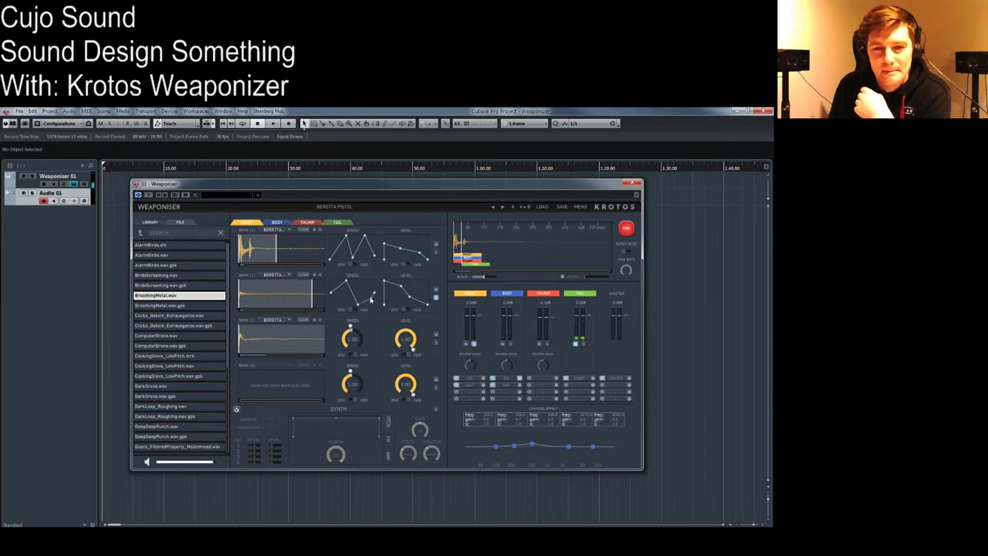
{"action": "left_click", "coordinate": [626, 228]}
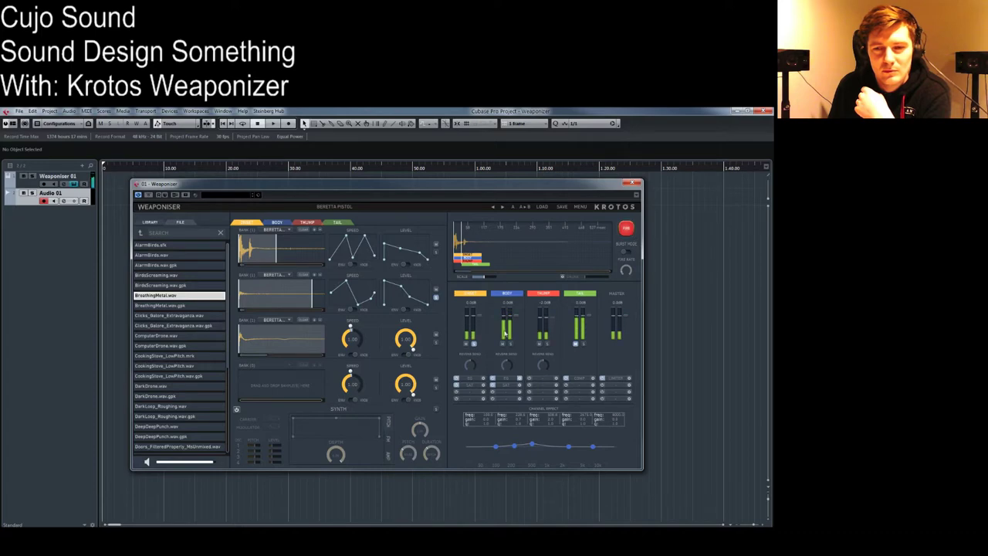
{"action": "left_click", "coordinate": [626, 229]}
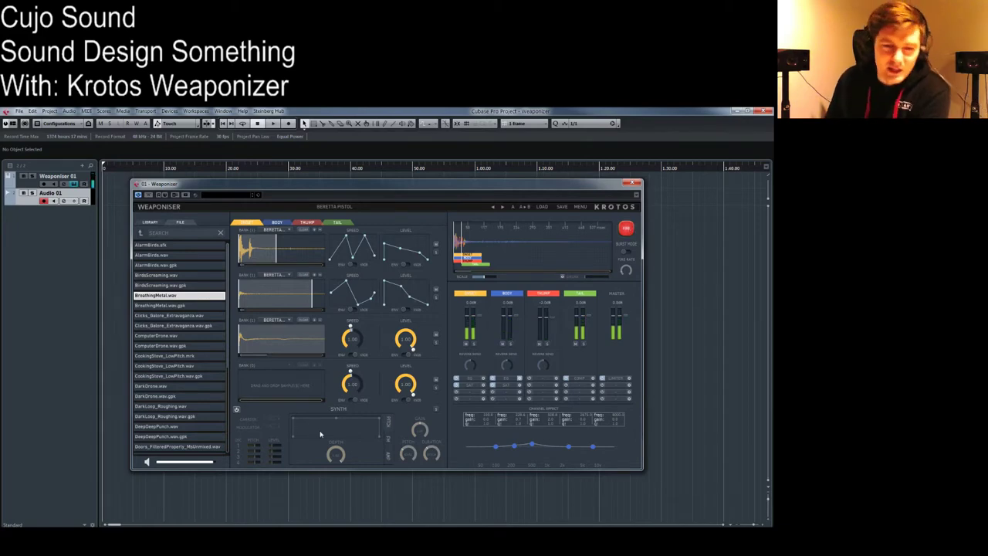
Step: View the Body layer, then solo the Thump channel with its synth and fire to hear it alone
{"action": "left_click", "coordinate": [276, 222]}
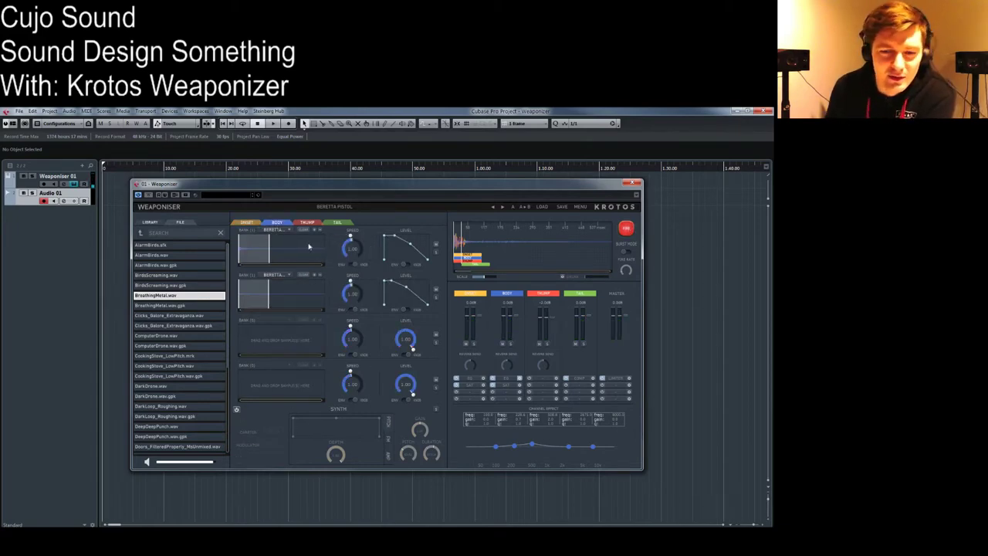
{"action": "left_click", "coordinate": [311, 222]}
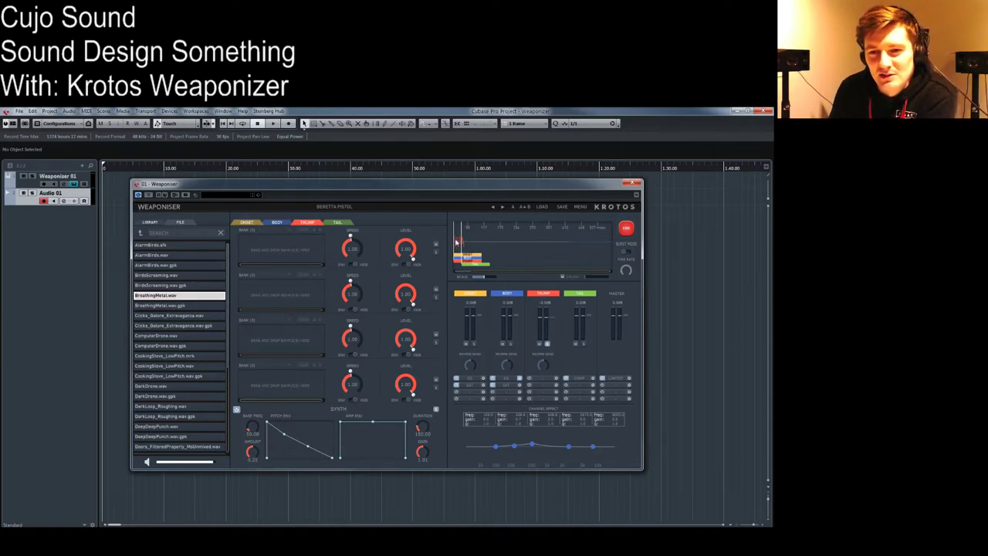
{"action": "left_click", "coordinate": [626, 233]}
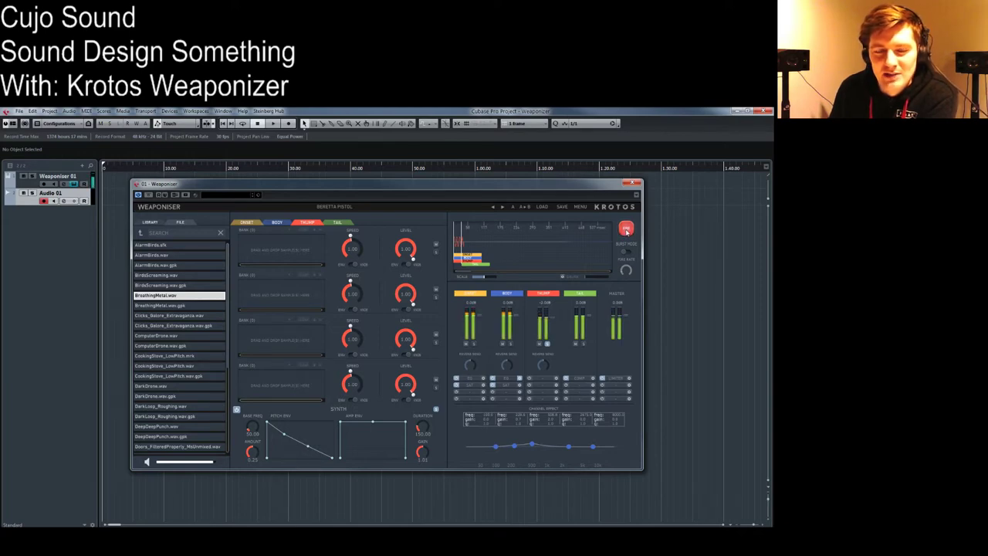
{"action": "left_click", "coordinate": [626, 232]}
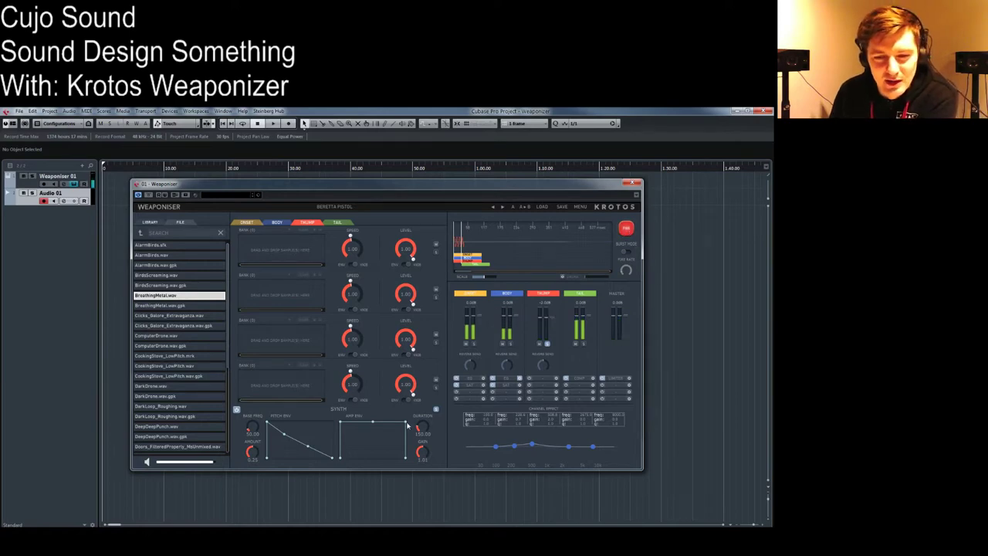
Step: Taper the end of the Thump synth's amp envelope and lengthen its duration, firing it soloed and with all layers
{"action": "left_click_drag", "start_coordinate": [405, 423], "coordinate": [399, 433]}
{"action": "left_click", "coordinate": [628, 230]}
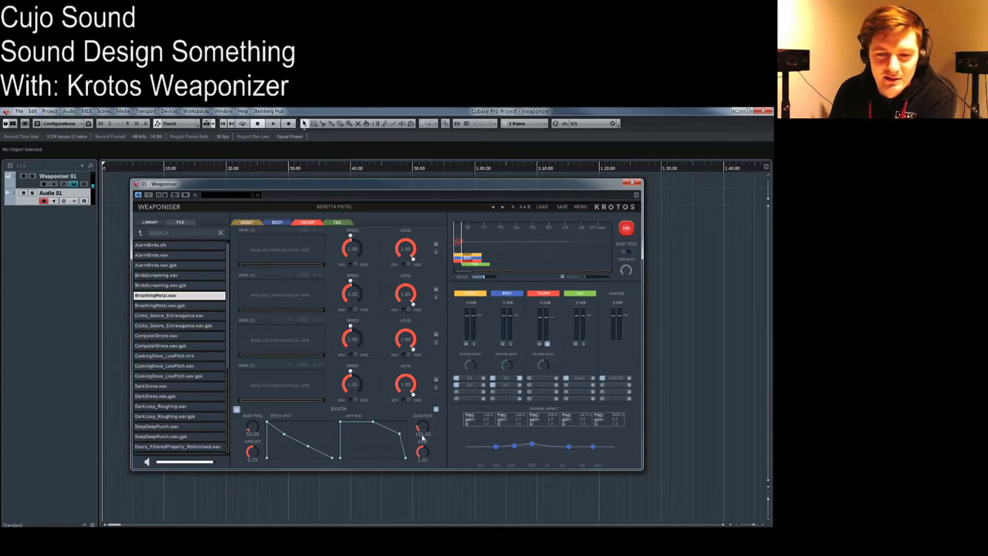
{"action": "left_click_drag", "start_coordinate": [420, 409], "coordinate": [430, 384]}
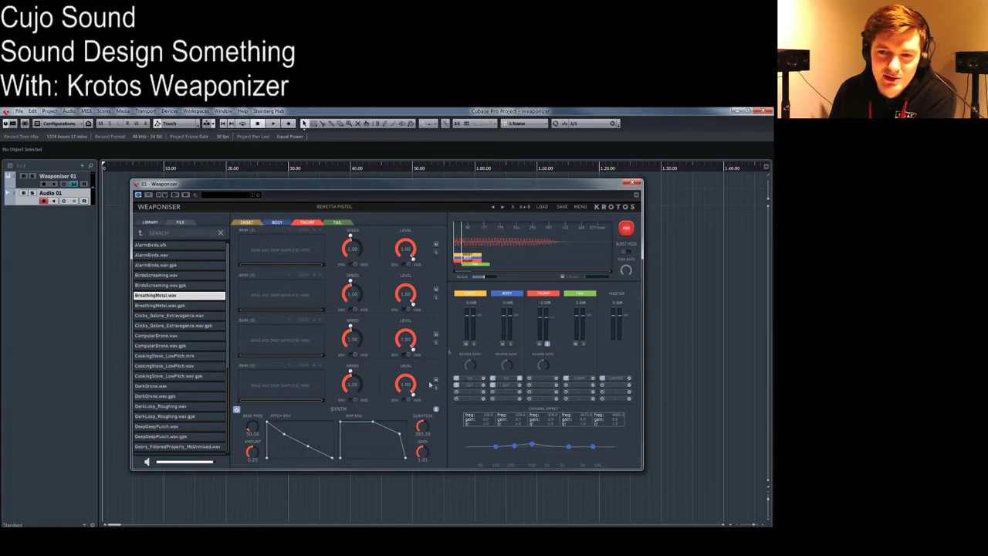
{"action": "left_click", "coordinate": [626, 228]}
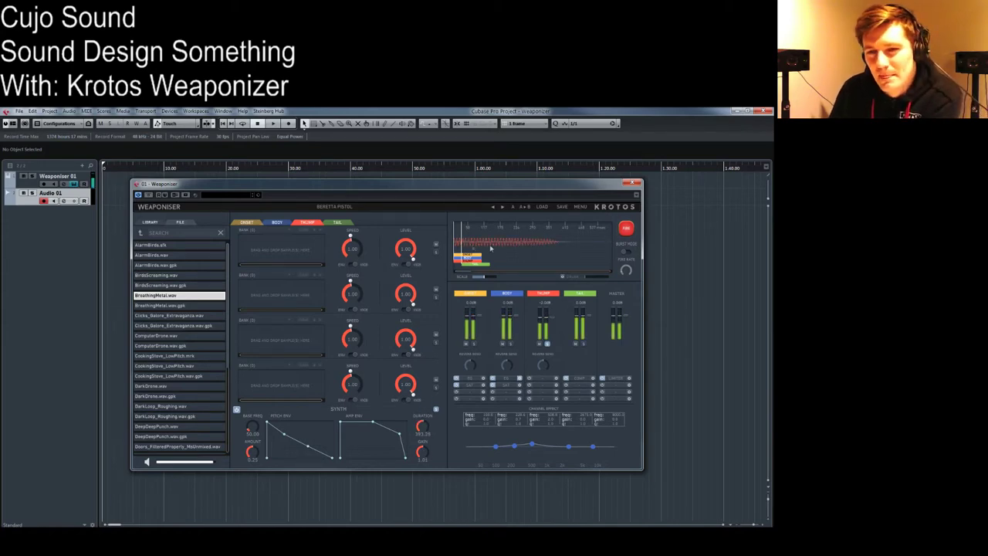
{"action": "left_click", "coordinate": [626, 229]}
{"action": "left_click", "coordinate": [626, 229]}
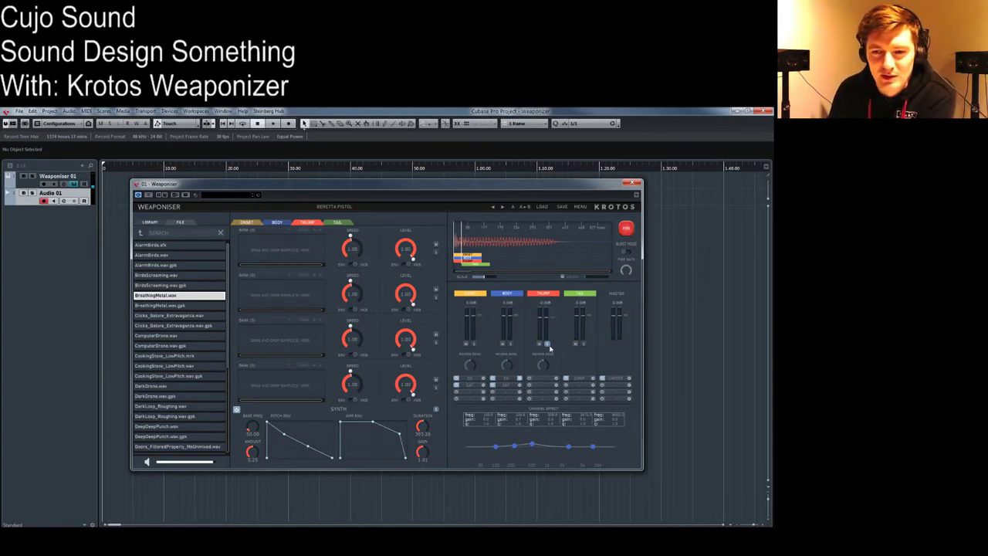
{"action": "left_click", "coordinate": [625, 228]}
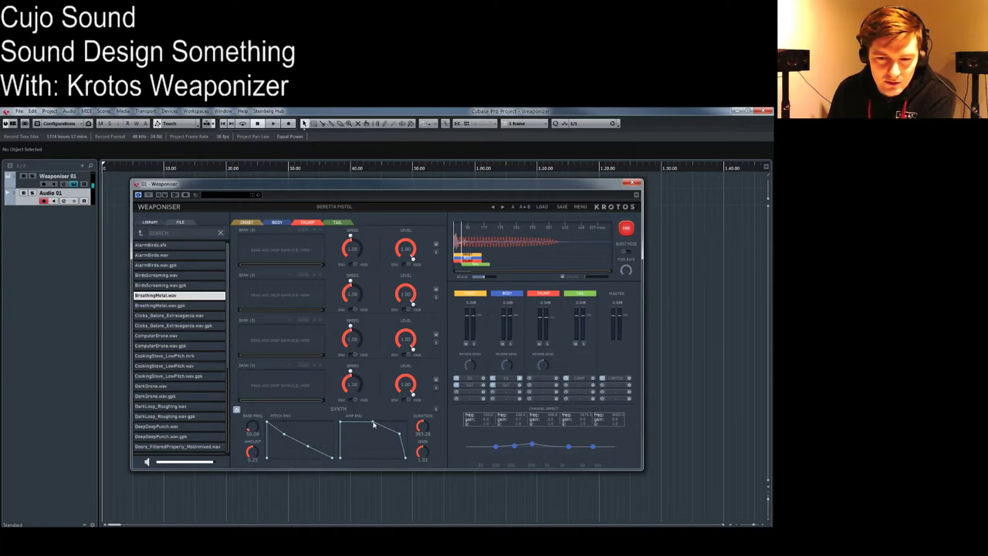
Step: Reshape the Thump synth's amp envelope into a short initial hold and steep early drop, firing repeatedly with all layers
{"action": "left_click_drag", "start_coordinate": [373, 423], "coordinate": [362, 446]}
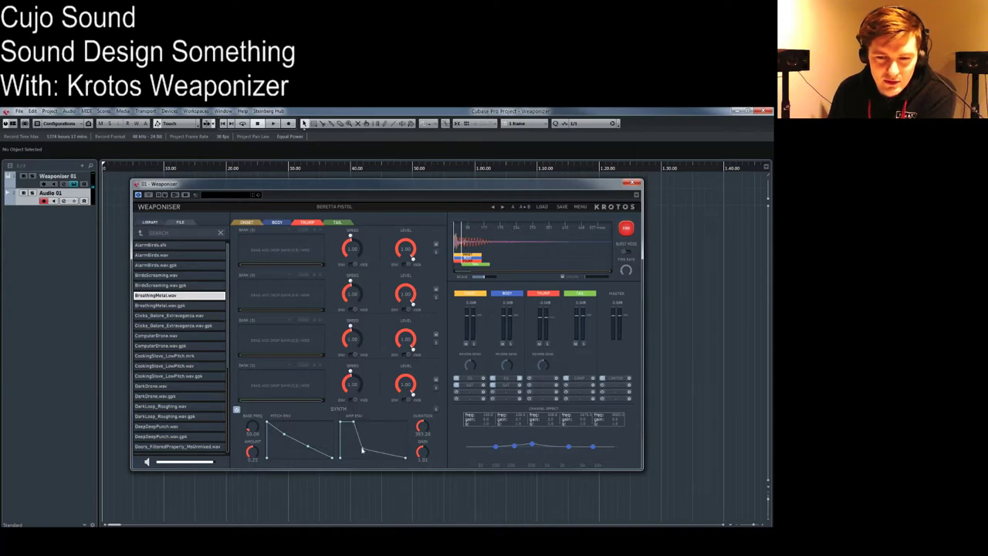
{"action": "left_click", "coordinate": [625, 228]}
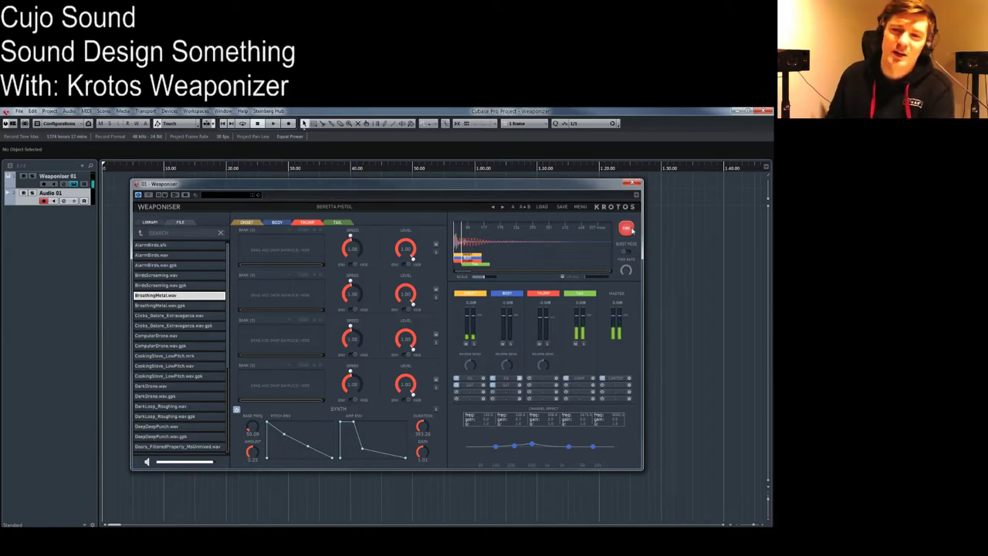
{"action": "left_click", "coordinate": [630, 229]}
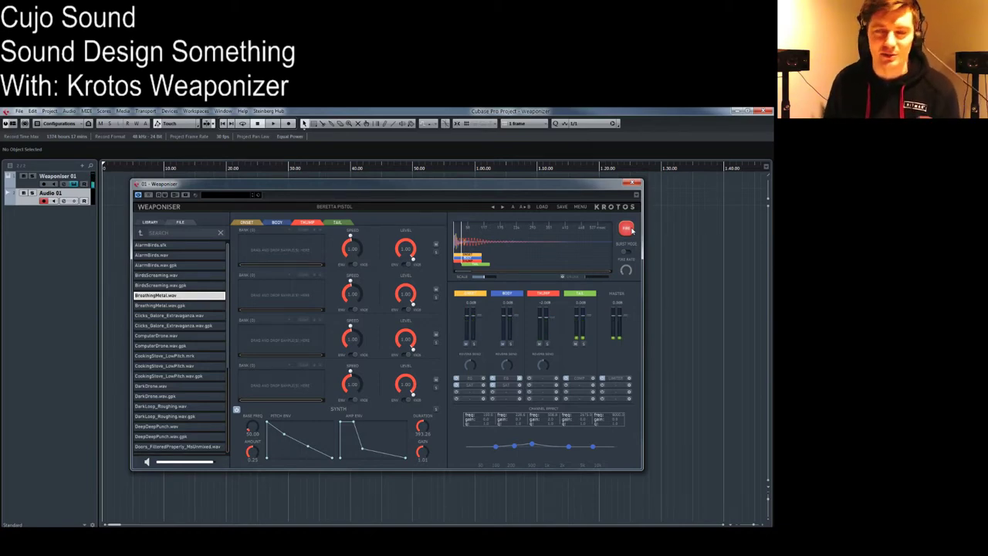
{"action": "left_click", "coordinate": [630, 229]}
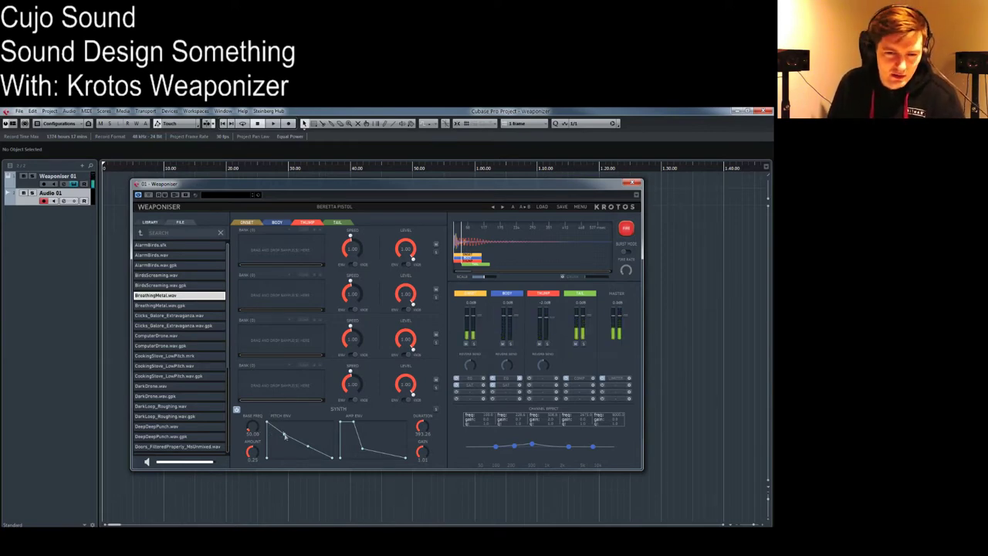
Step: Pull down the early part of the Thump synth's pitch envelope and raise its gain to 1.40, firing to audition
{"action": "left_click", "coordinate": [631, 229]}
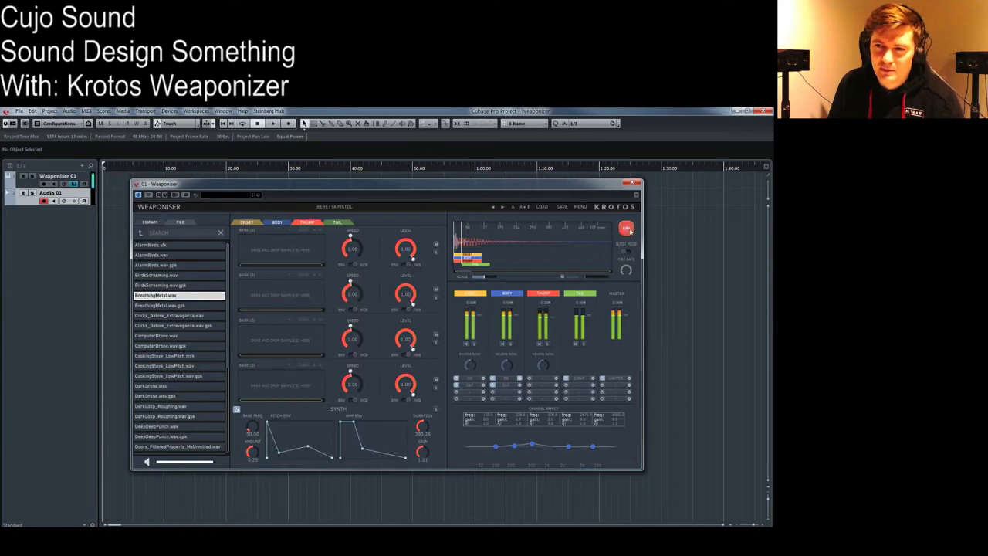
{"action": "left_click", "coordinate": [629, 232]}
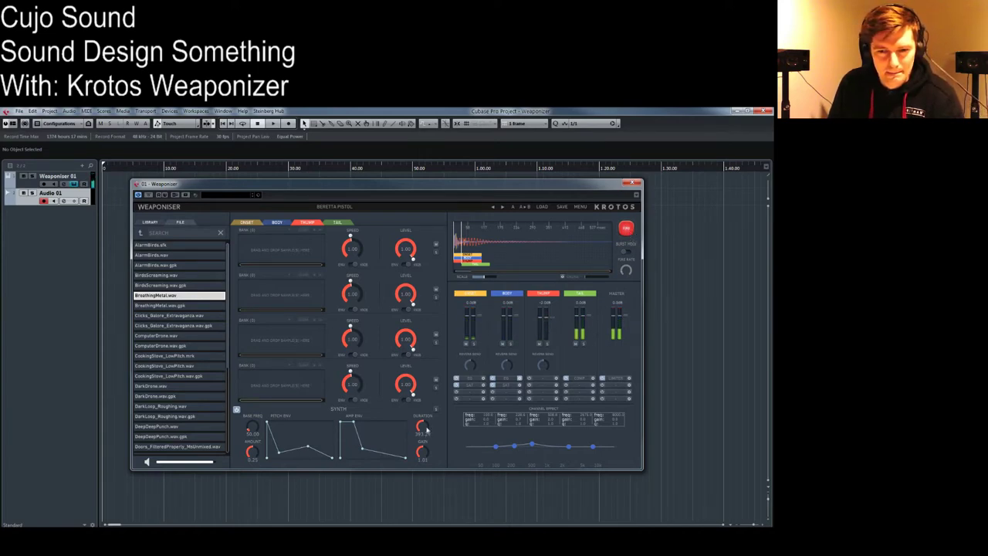
{"action": "left_click", "coordinate": [626, 228]}
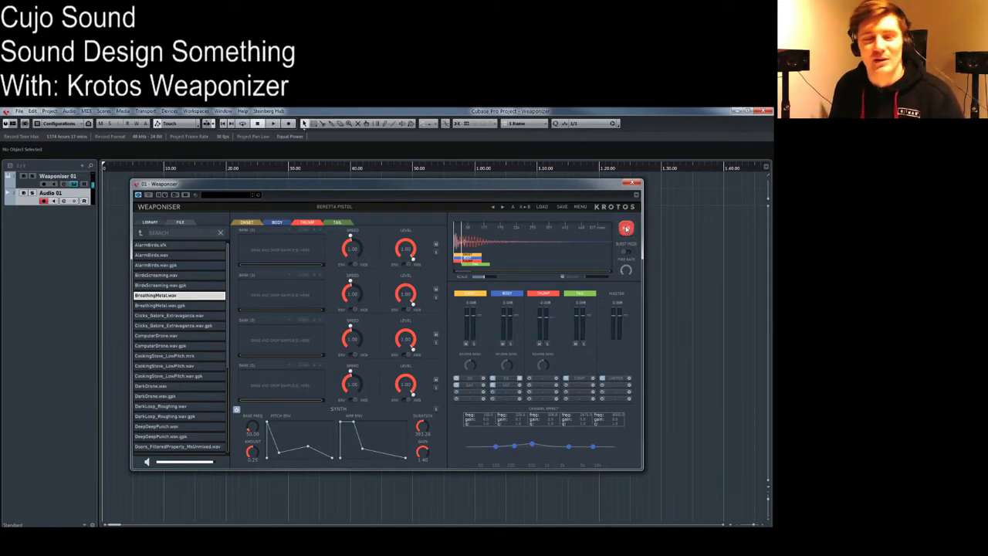
Step: Load HardDrum_Melting.wav from the library into the third Onset bank
{"action": "left_click", "coordinate": [249, 223]}
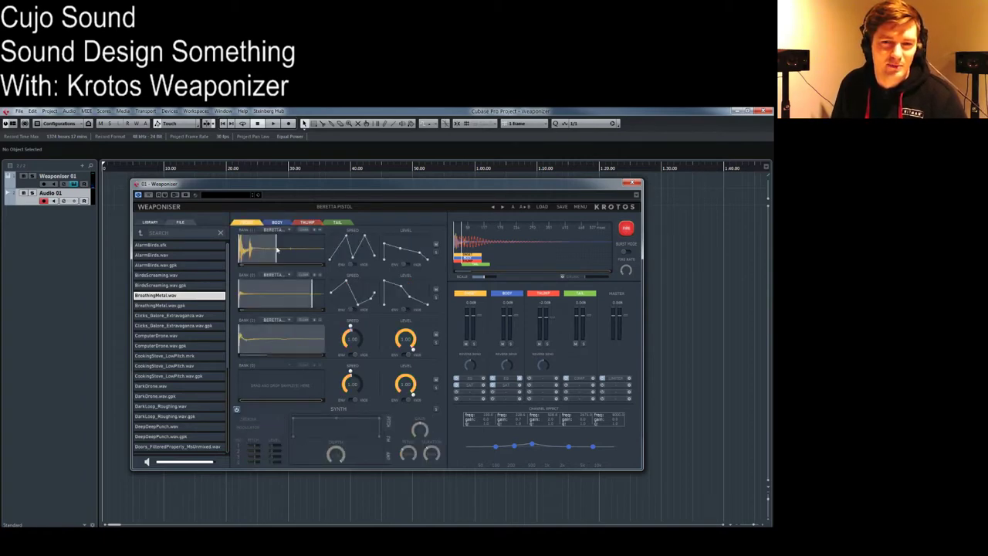
{"action": "left_click_drag", "start_coordinate": [229, 312], "coordinate": [228, 408]}
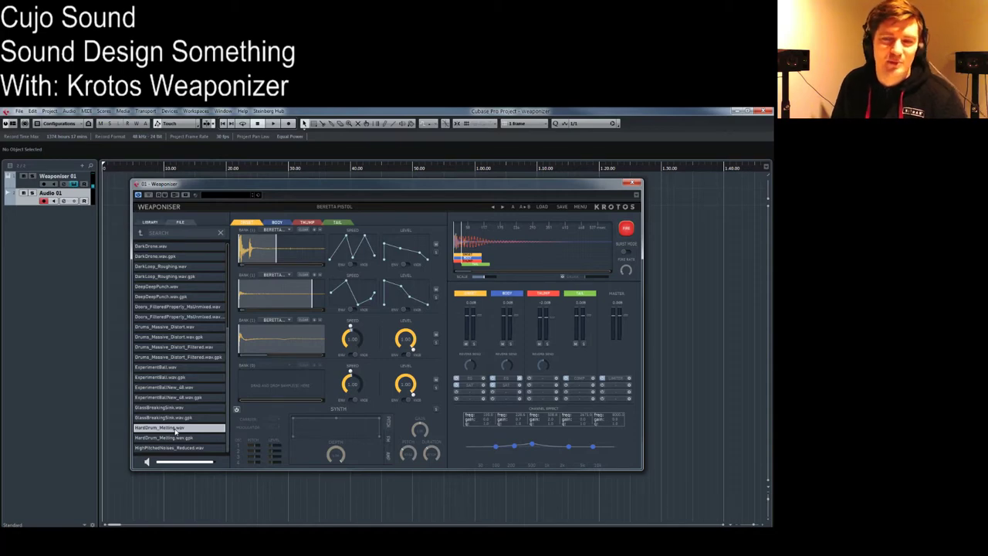
{"action": "left_click_drag", "start_coordinate": [176, 430], "coordinate": [266, 336]}
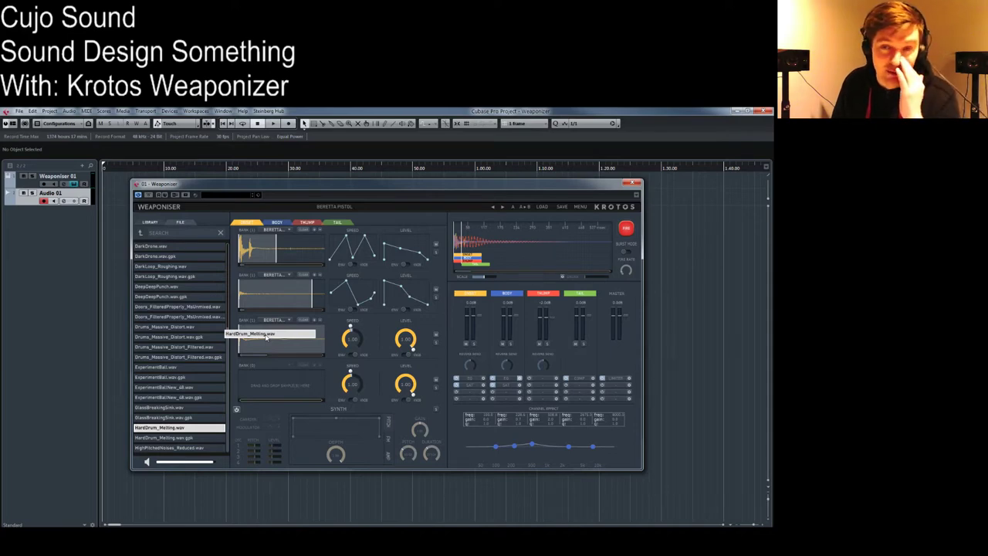
{"action": "left_click_drag", "start_coordinate": [267, 337], "coordinate": [270, 342]}
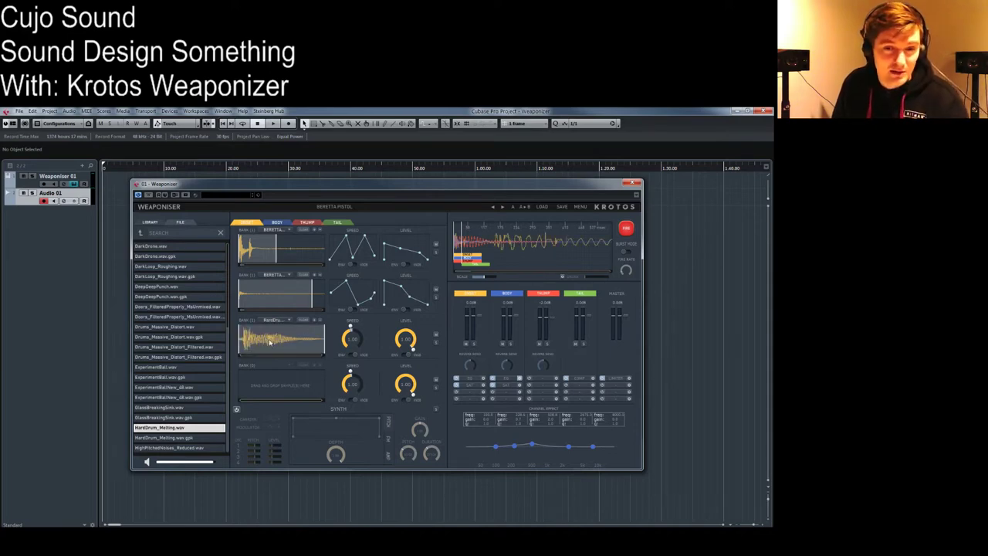
Step: Solo the third Onset bank and switch its speed to an envelope with a raised second point and level later points, firing to audition
{"action": "left_click", "coordinate": [625, 228]}
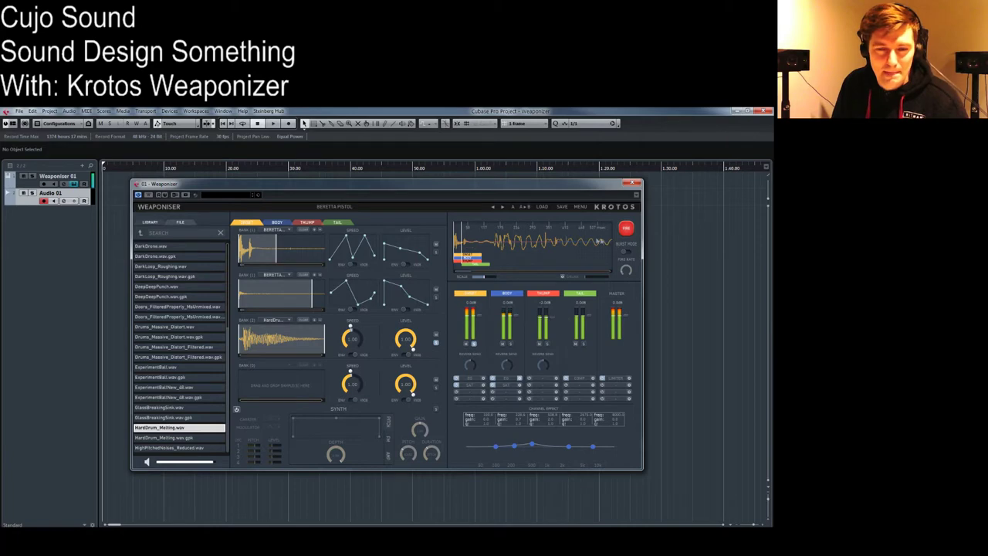
{"action": "left_click", "coordinate": [350, 355]}
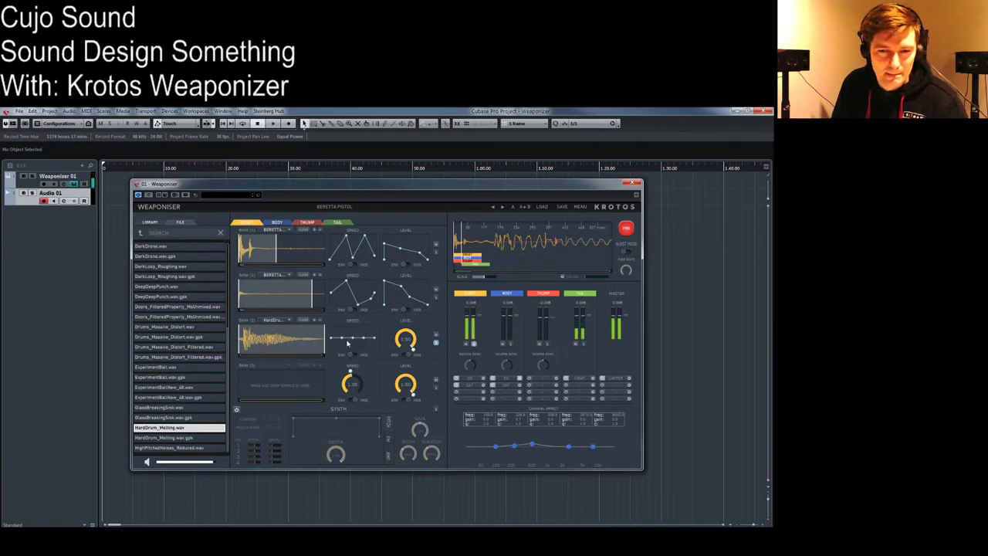
{"action": "left_click", "coordinate": [626, 233]}
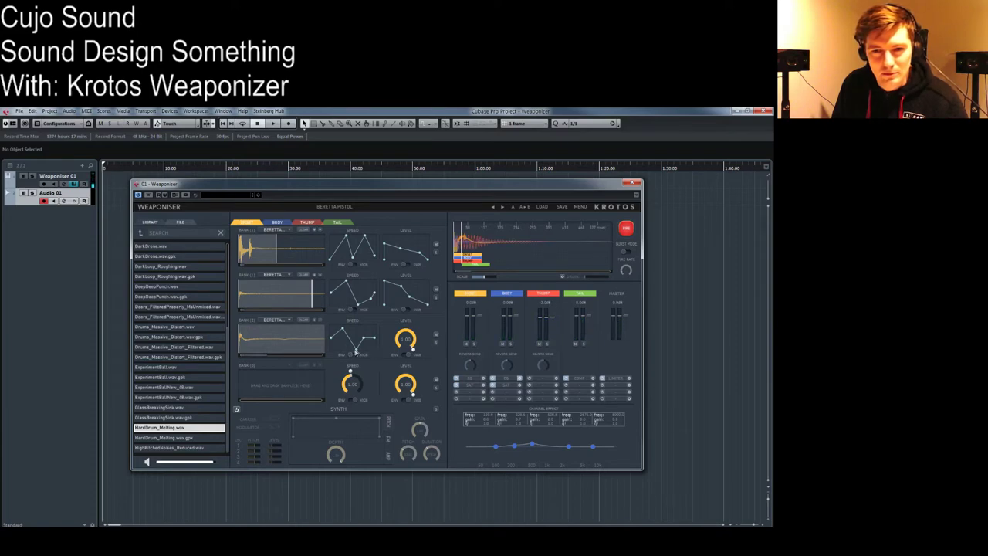
{"action": "left_click", "coordinate": [437, 343]}
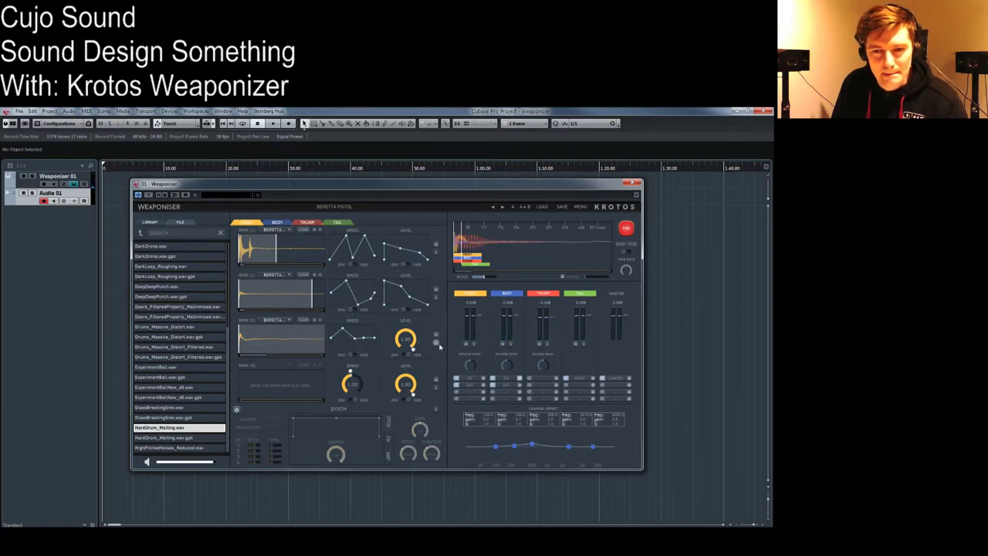
{"action": "left_click", "coordinate": [625, 228]}
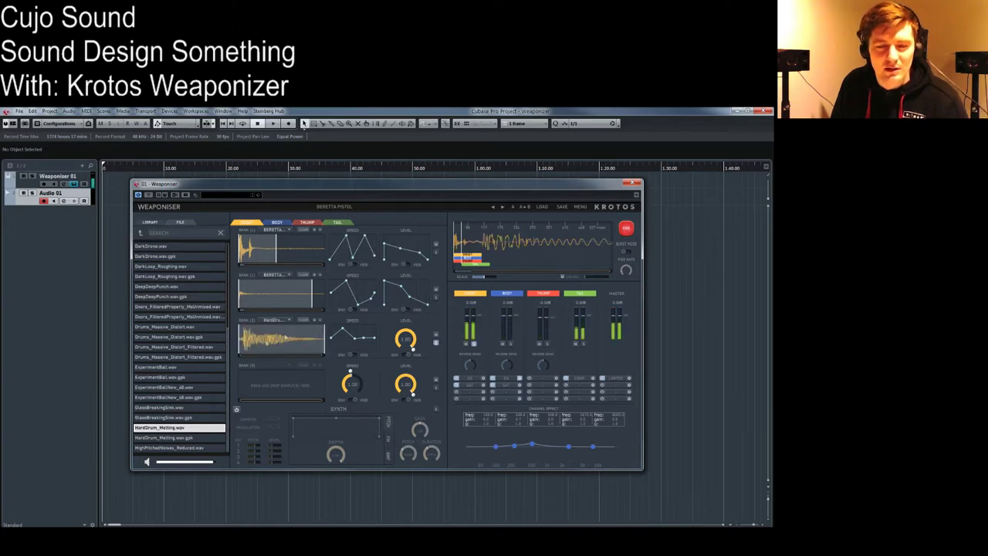
Step: Remove the Beretta single-shot sample from the third Onset bank and trim the start of HardDrum_Melting.wav, firing it soloed
{"action": "left_click", "coordinate": [292, 321]}
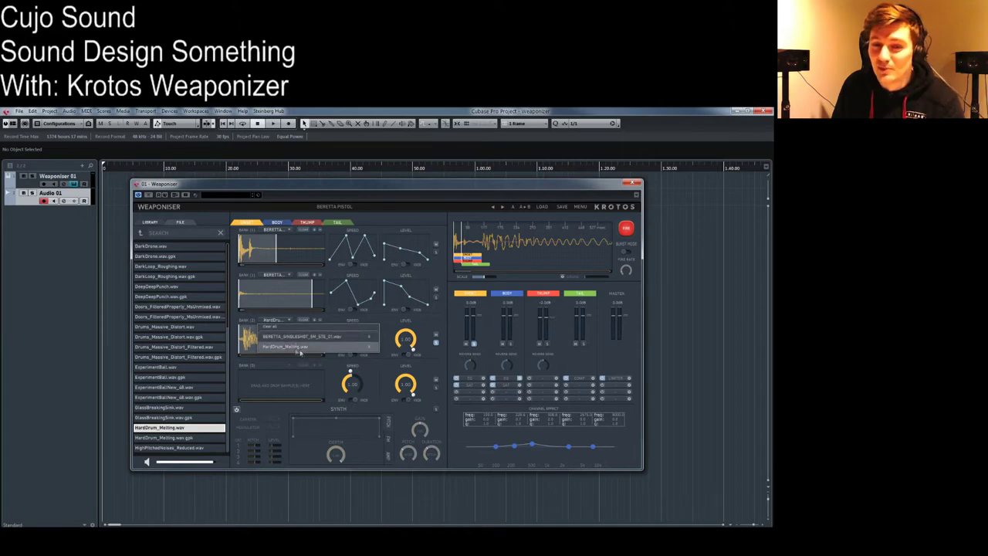
{"action": "left_click", "coordinate": [370, 338]}
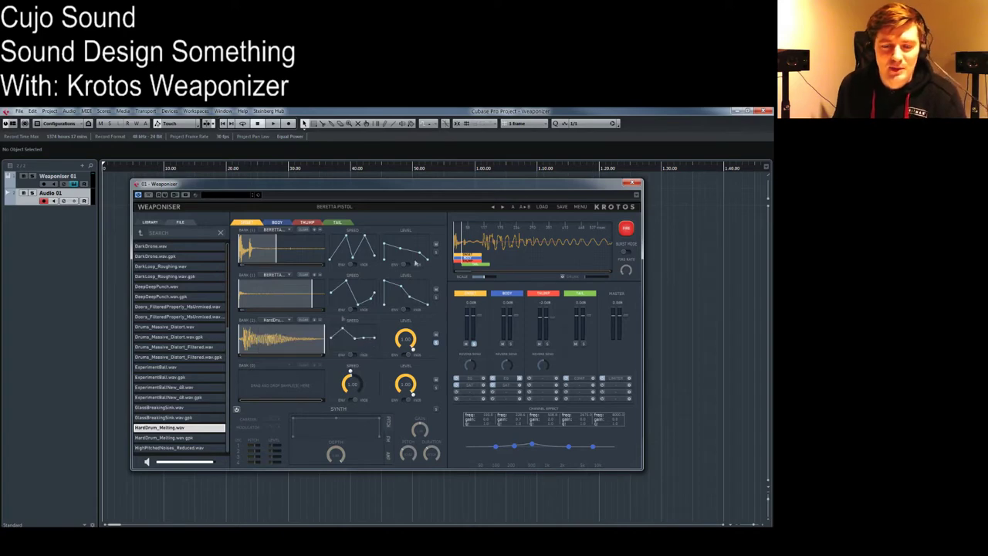
{"action": "left_click", "coordinate": [625, 228]}
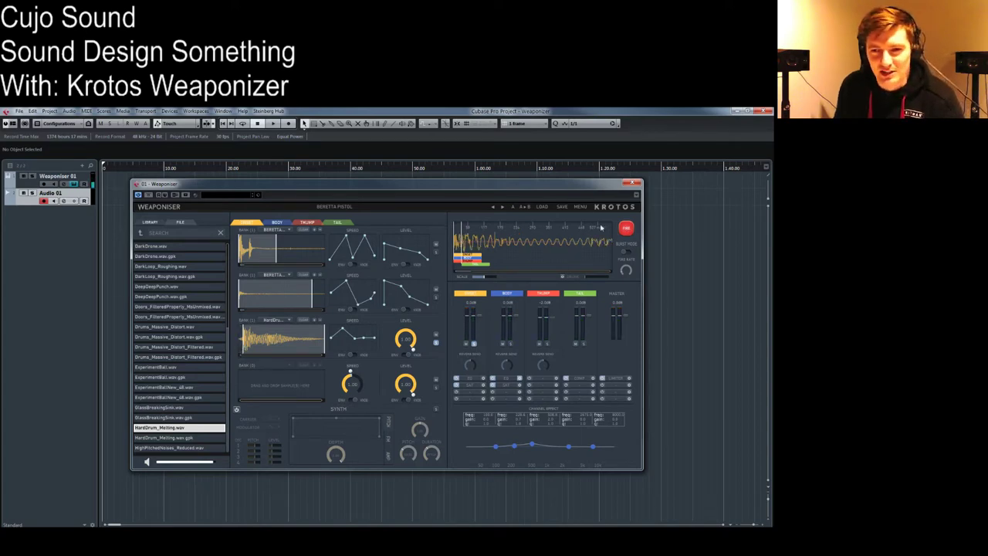
Step: Unsolo the third Onset bank and shape its level with a steeply decaying envelope, firing with all layers
{"action": "left_click", "coordinate": [626, 228]}
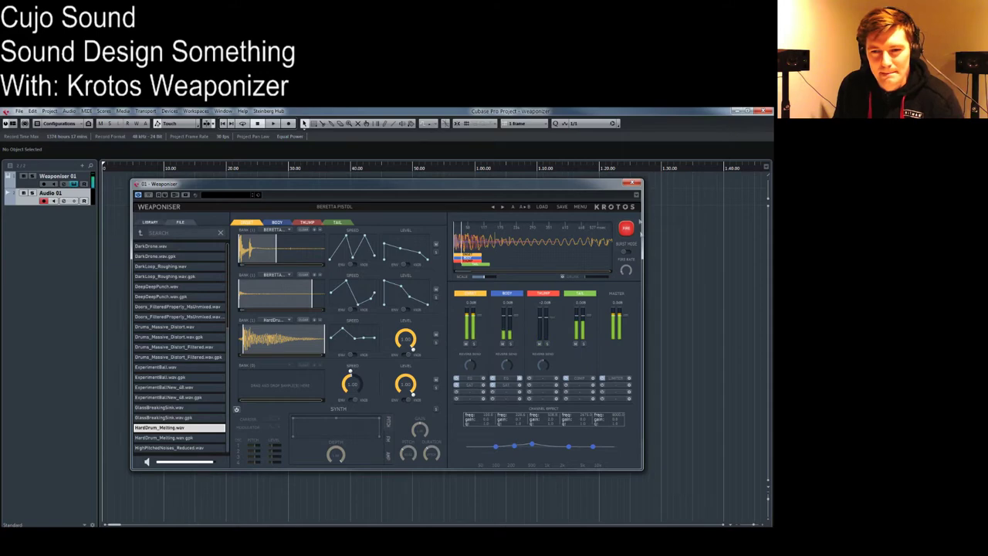
{"action": "left_click", "coordinate": [626, 224]}
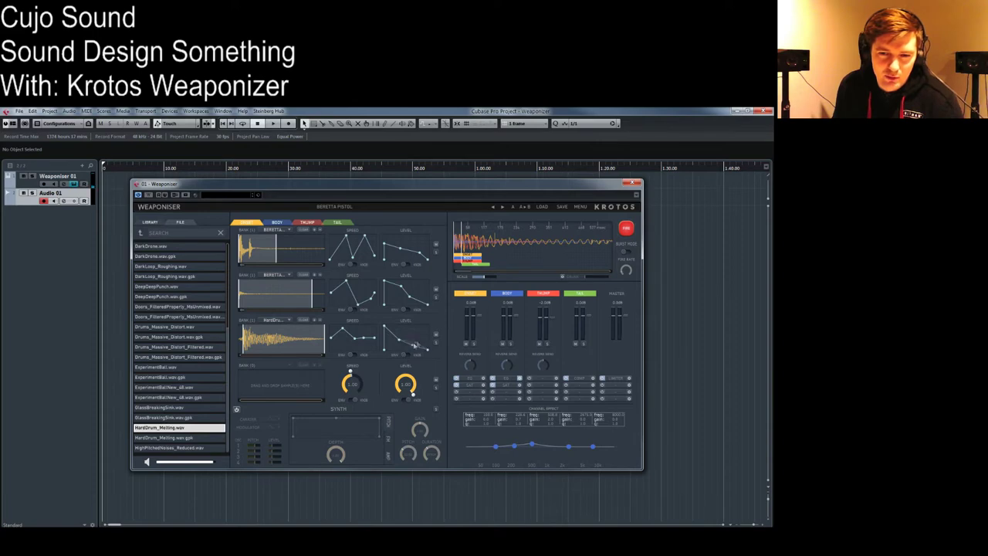
{"action": "left_click", "coordinate": [625, 235]}
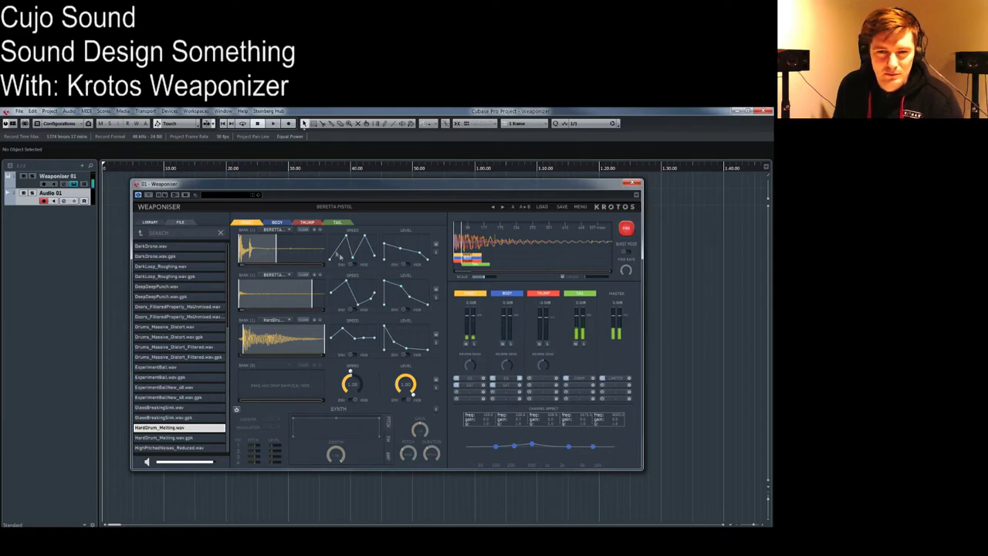
Step: Mute the second and first Onset banks one after the other, firing after each mute
{"action": "left_click", "coordinate": [437, 291]}
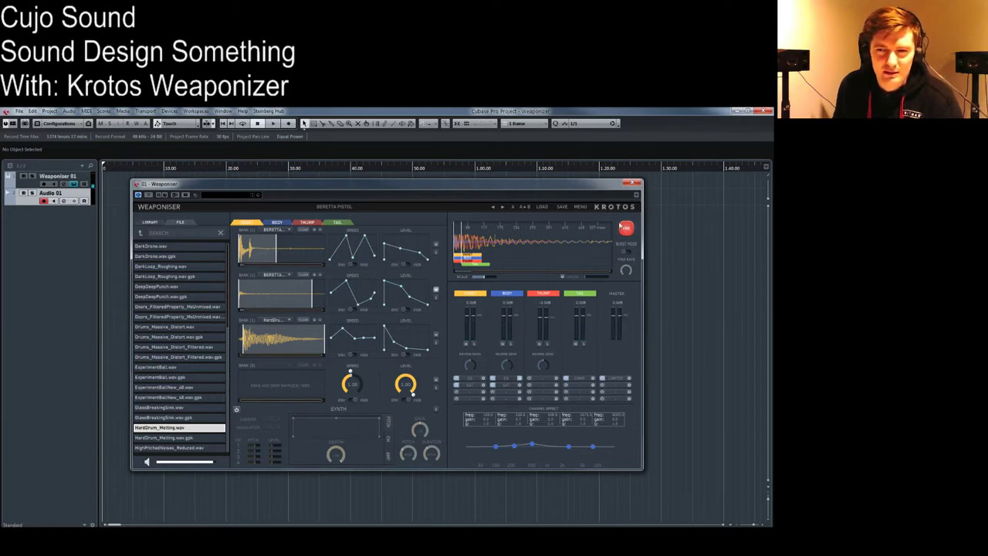
{"action": "left_click", "coordinate": [626, 229]}
{"action": "left_click", "coordinate": [436, 245]}
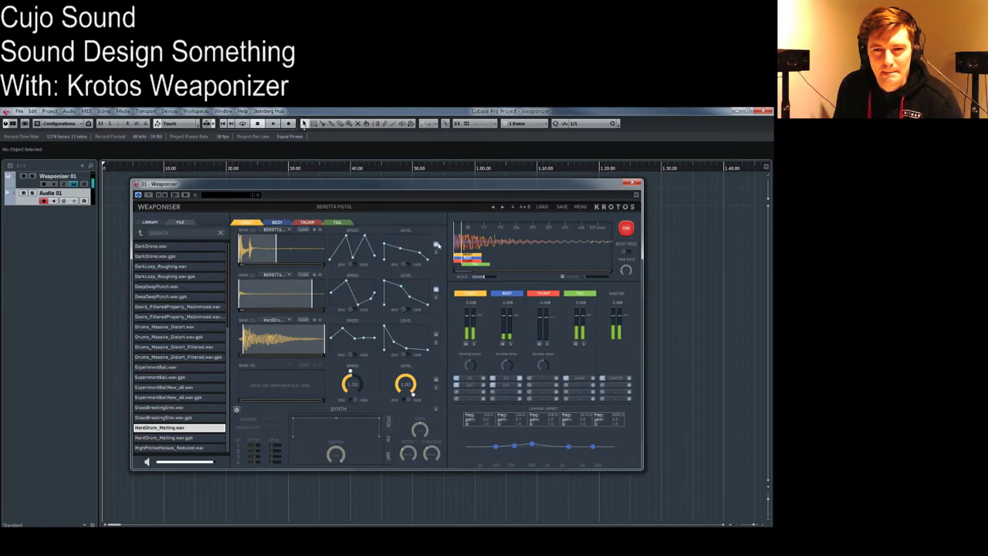
{"action": "left_click", "coordinate": [626, 229]}
Step: Mute the first and second banks of the Body layer and fire to hear the sound without them
{"action": "left_click", "coordinate": [277, 223]}
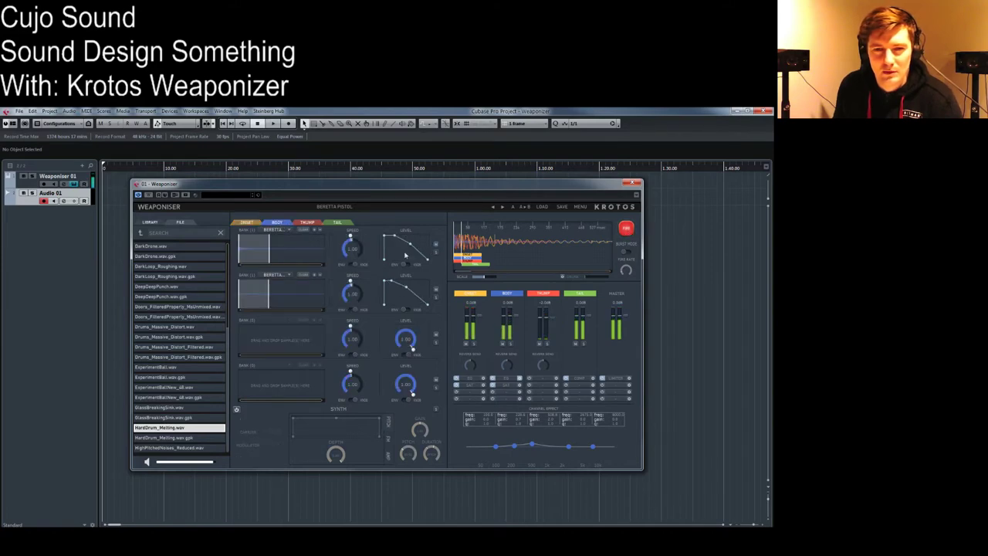
{"action": "left_click", "coordinate": [436, 290]}
{"action": "left_click", "coordinate": [630, 230]}
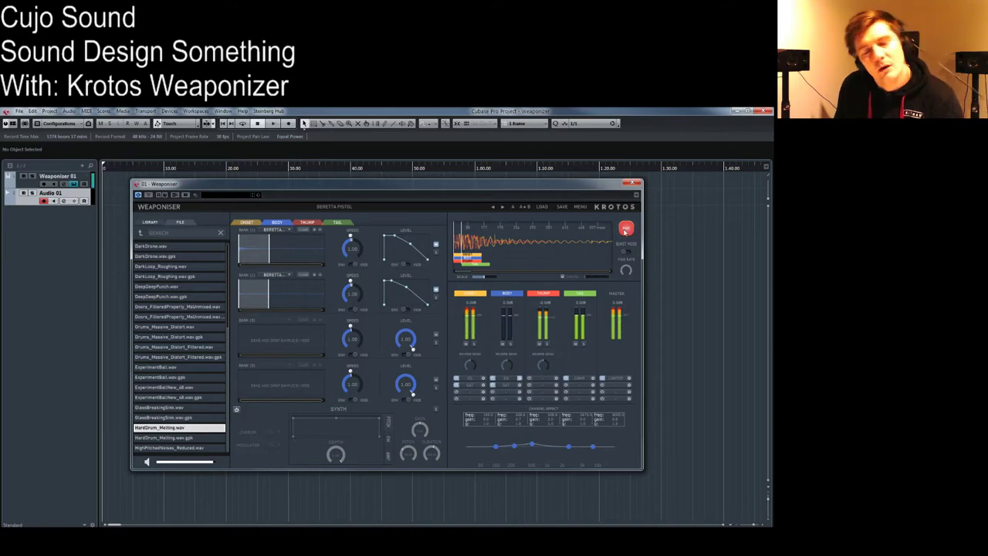
Step: Unmute the first and second banks of the Onset layer and fire to audition the combined sound
{"action": "left_click", "coordinate": [246, 223]}
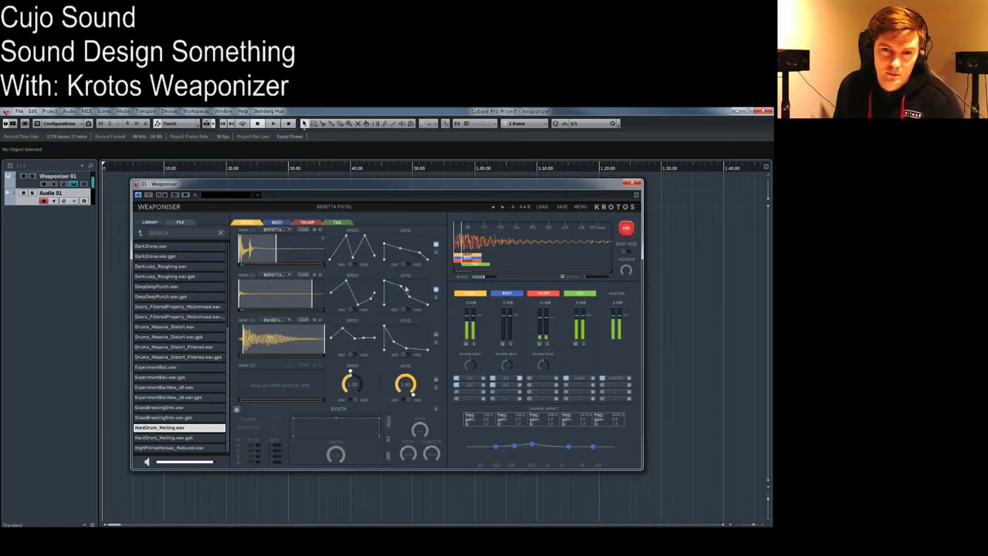
{"action": "left_click", "coordinate": [437, 290]}
{"action": "left_click", "coordinate": [436, 244]}
{"action": "left_click", "coordinate": [629, 230]}
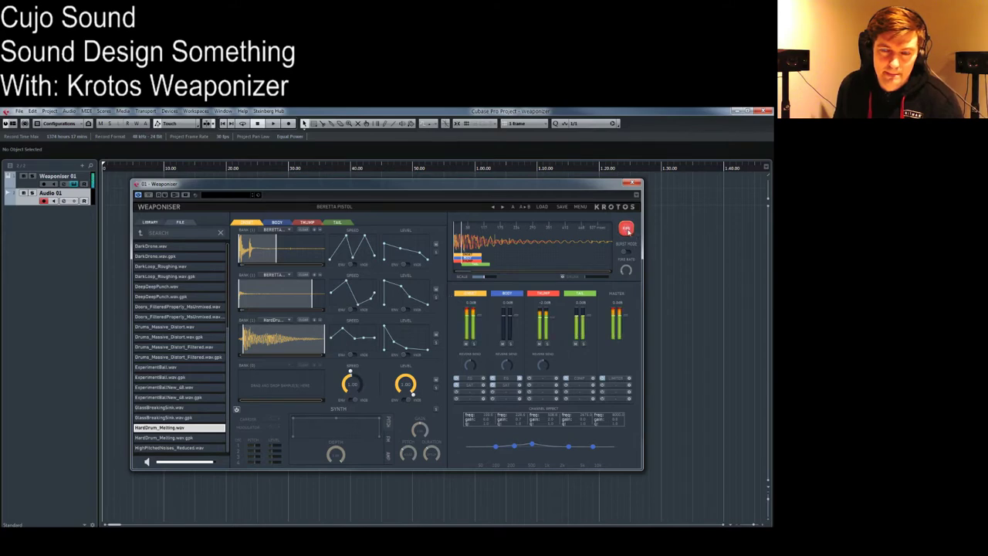
{"action": "left_click", "coordinate": [625, 229]}
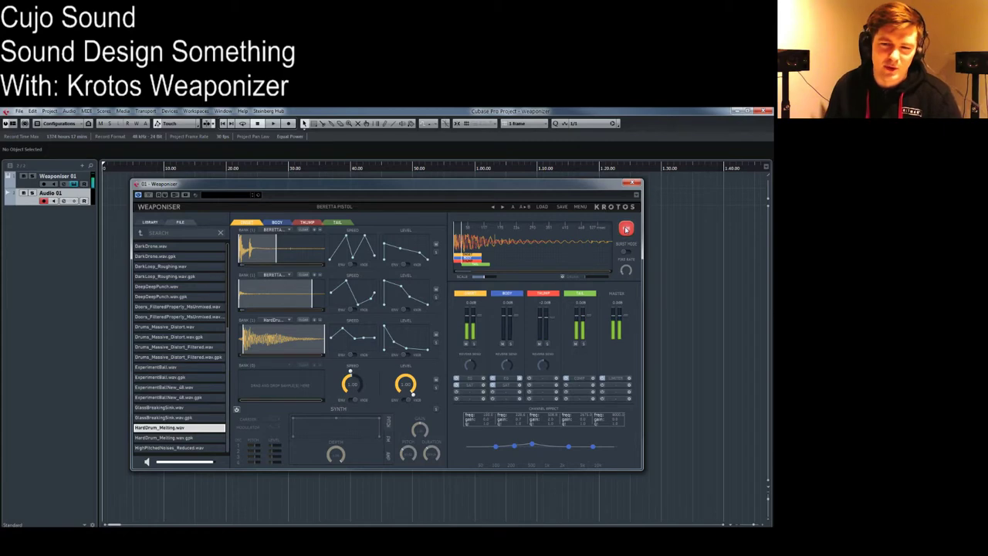
Step: Enable the Onset synth and shape its pitch envelope to rise from a low start to a middle peak and fall, firing to audition
{"action": "left_click", "coordinate": [236, 409]}
{"action": "left_click_drag", "start_coordinate": [294, 419], "coordinate": [301, 427]}
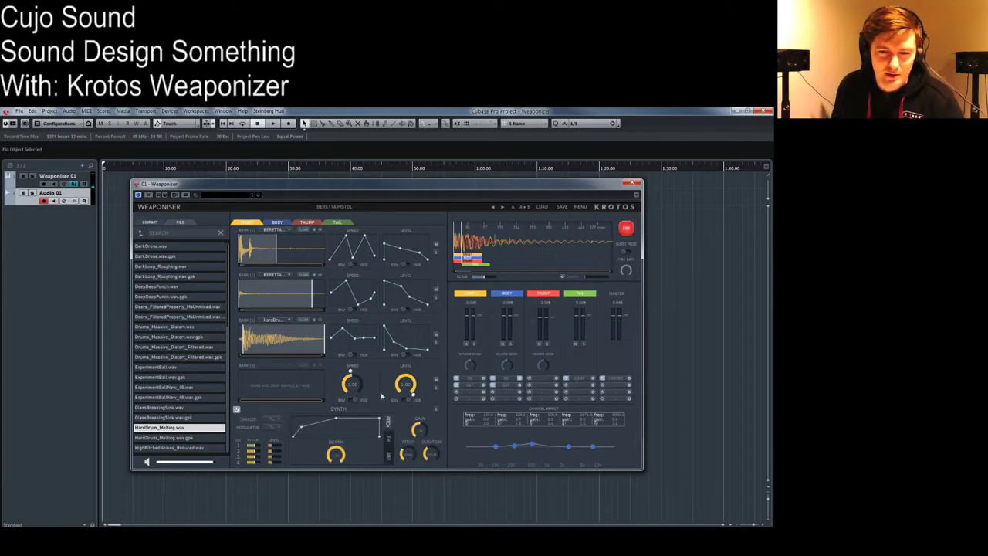
{"action": "left_click", "coordinate": [626, 228]}
{"action": "left_click_drag", "start_coordinate": [380, 417], "coordinate": [379, 436]}
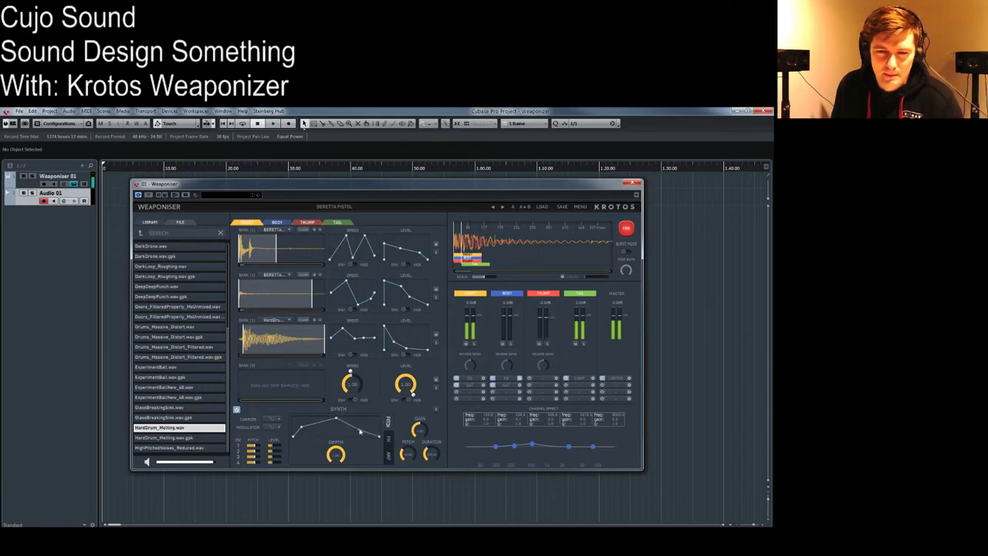
Step: Solo the Onset synth and Onset channel, move the pitch envelope's peak earlier, and fire to hear the synth alone
{"action": "left_click", "coordinate": [436, 409]}
{"action": "left_click", "coordinate": [474, 343]}
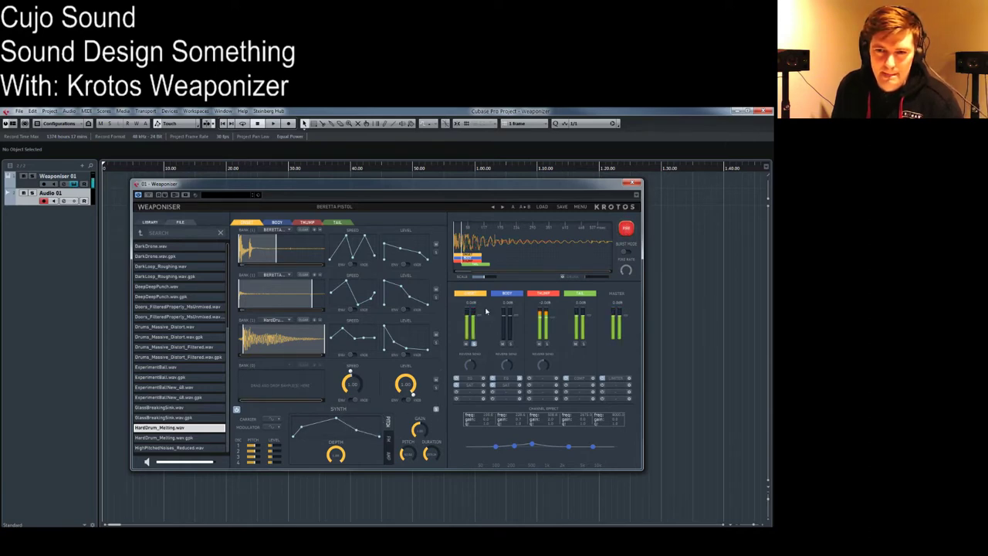
{"action": "left_click", "coordinate": [626, 230]}
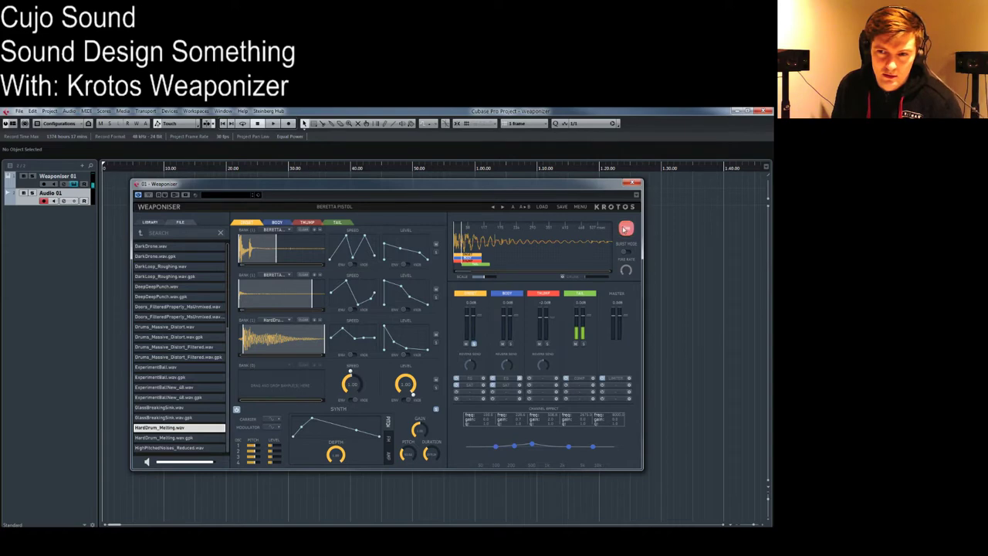
Step: Shape the Onset synth's FM envelope into a brief early peak with a fast fall, raise the FM minimum, and fire
{"action": "left_click", "coordinate": [389, 439]}
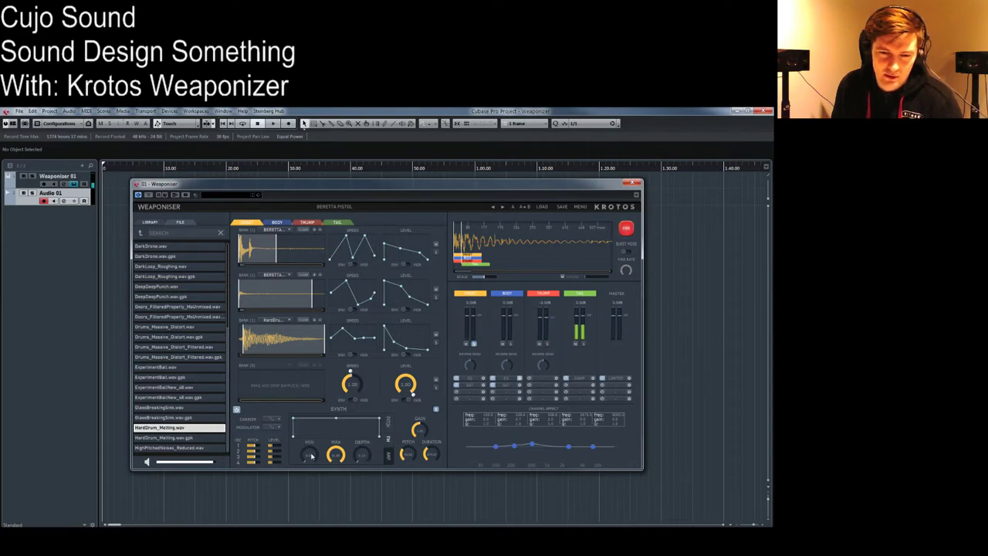
{"action": "left_click_drag", "start_coordinate": [293, 418], "coordinate": [299, 422]}
{"action": "left_click_drag", "start_coordinate": [379, 419], "coordinate": [319, 438]}
{"action": "left_click", "coordinate": [626, 228]}
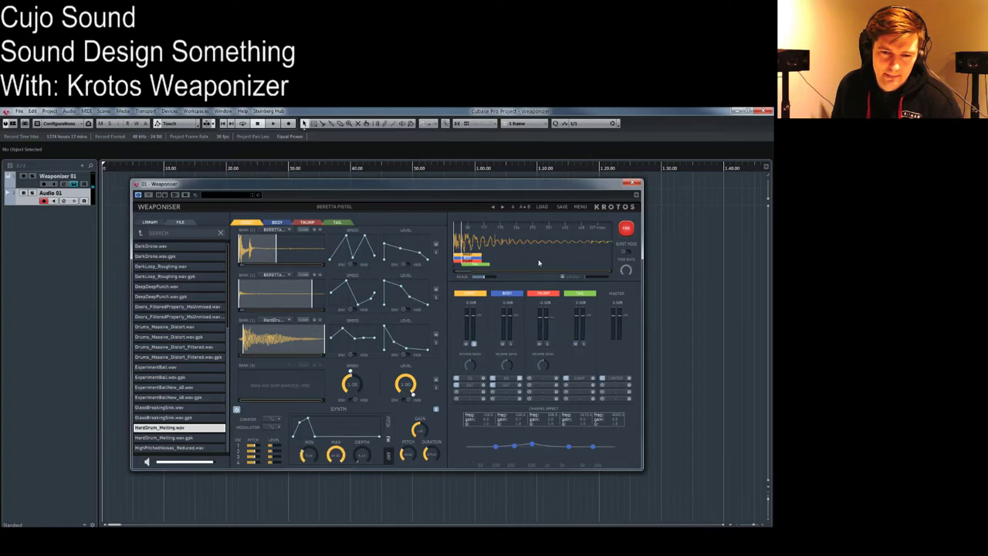
Step: Shape the Onset synth's amp envelope into a hold with a gradual fall, enable AM with the noise wave, and fire to audition
{"action": "left_click", "coordinate": [626, 228]}
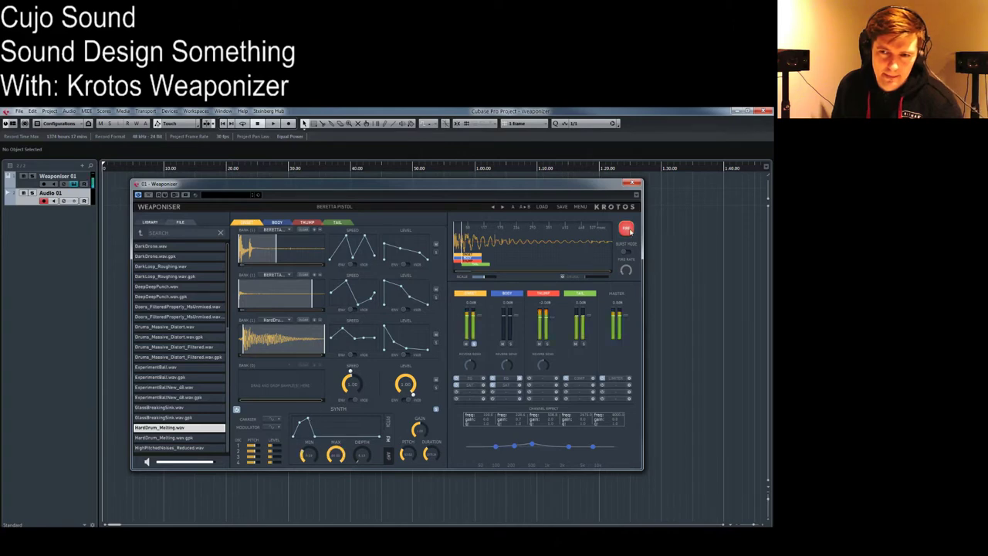
{"action": "left_click", "coordinate": [378, 438]}
{"action": "left_click_drag", "start_coordinate": [379, 421], "coordinate": [379, 436]}
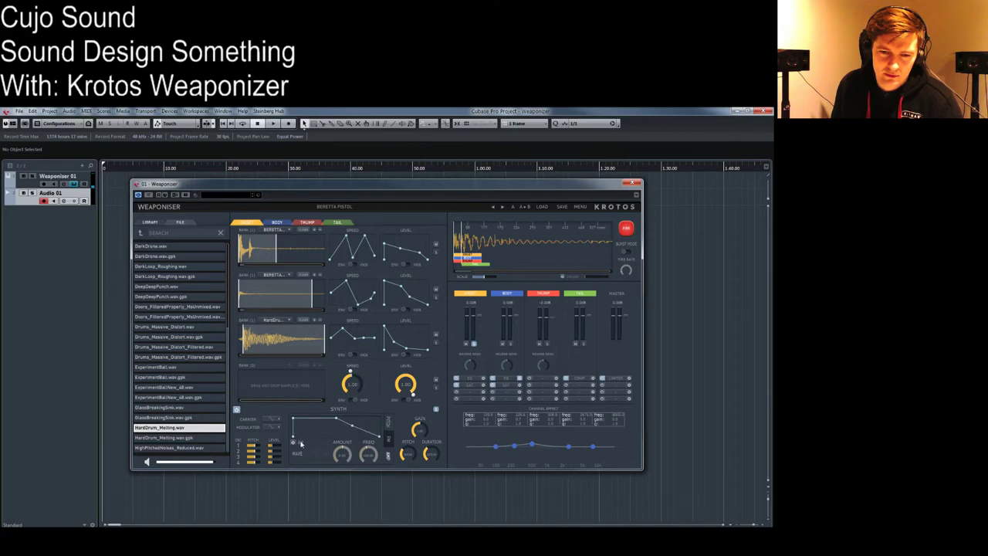
{"action": "left_click", "coordinate": [319, 454]}
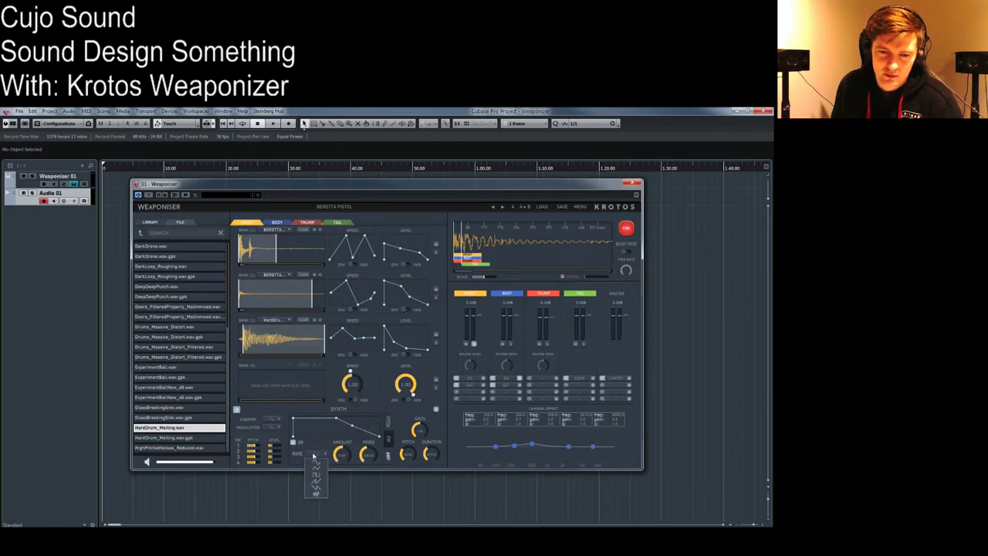
{"action": "left_click", "coordinate": [319, 498]}
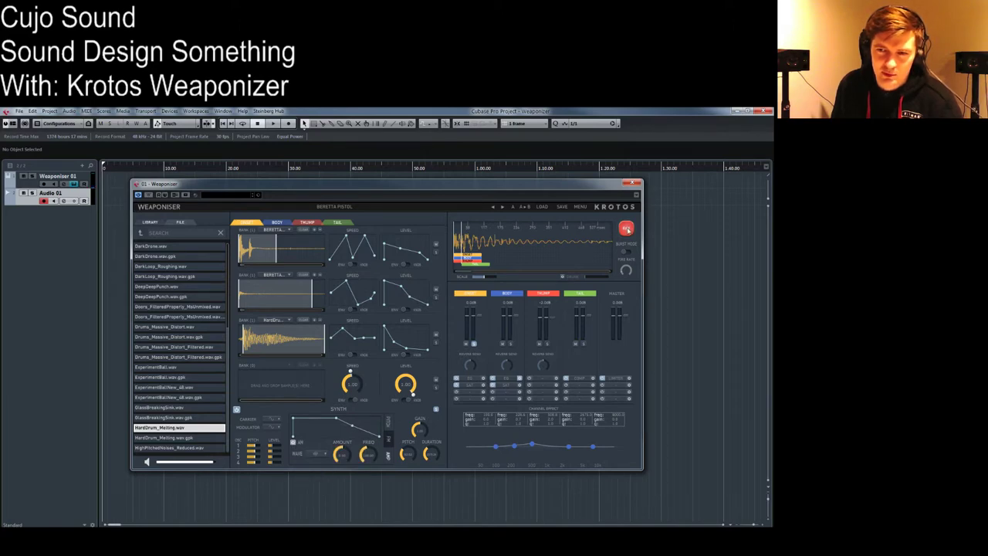
{"action": "left_click", "coordinate": [627, 229]}
{"action": "left_click", "coordinate": [627, 229]}
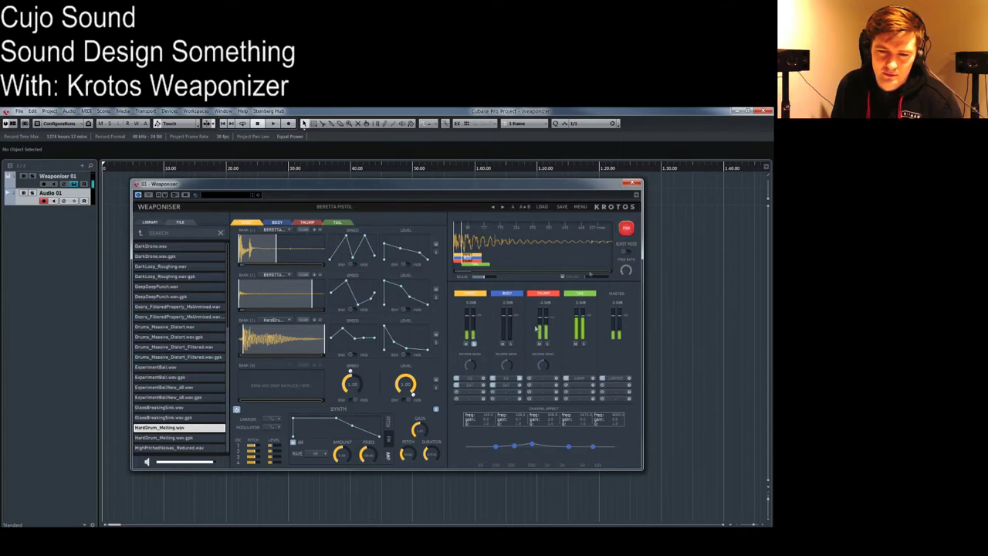
{"action": "left_click", "coordinate": [627, 229]}
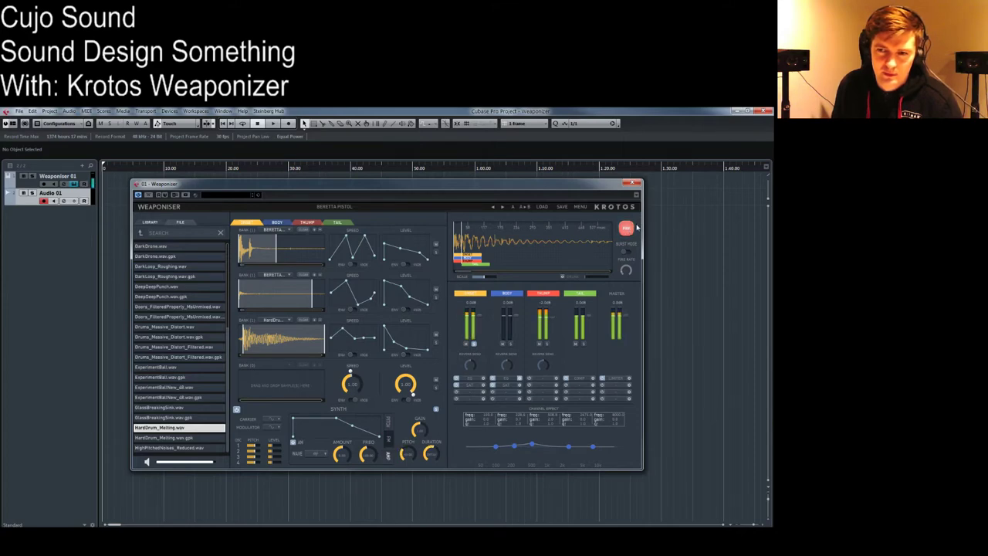
Step: Unsolo the Onset synth and the Onset channel, and fire to hear the synth within the full mix
{"action": "left_click", "coordinate": [626, 227]}
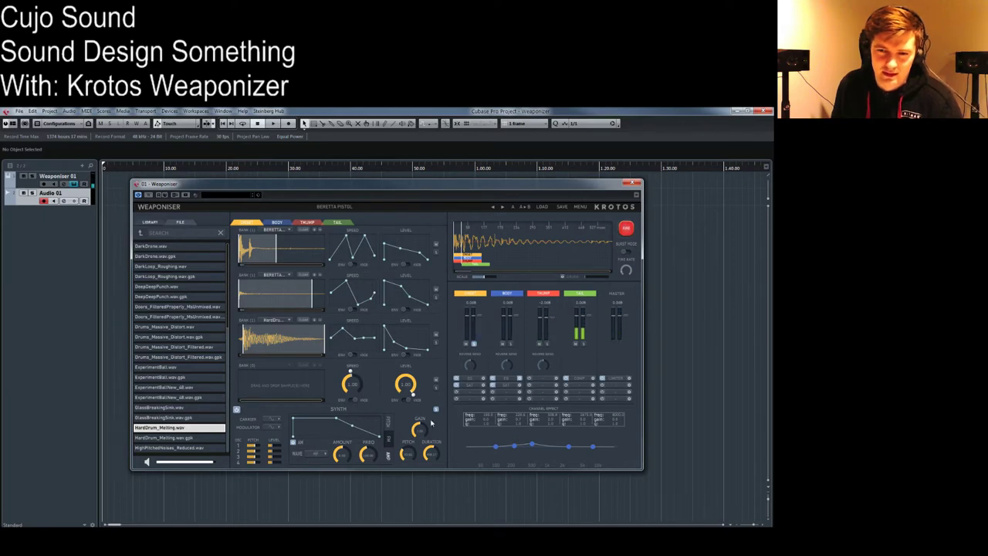
{"action": "left_click", "coordinate": [626, 229]}
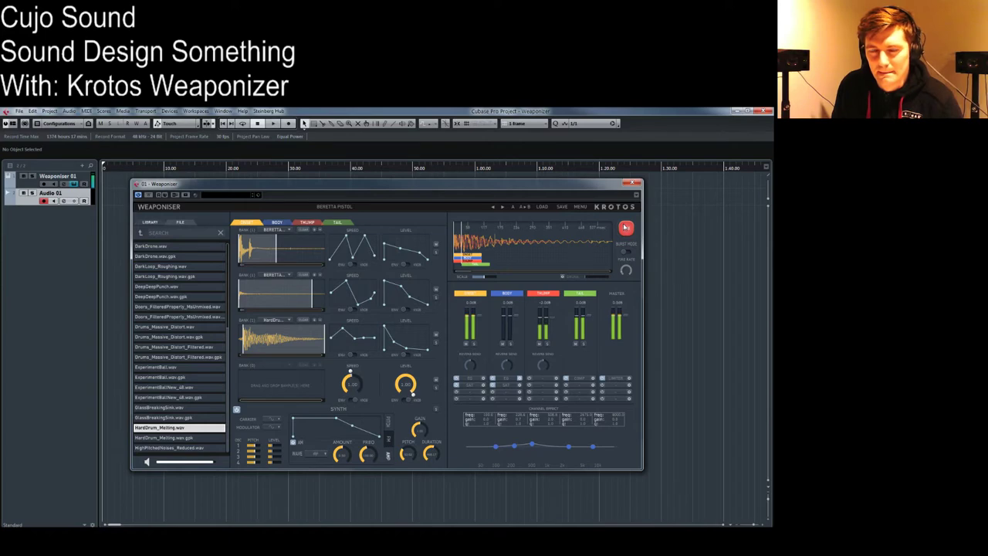
{"action": "left_click", "coordinate": [627, 229]}
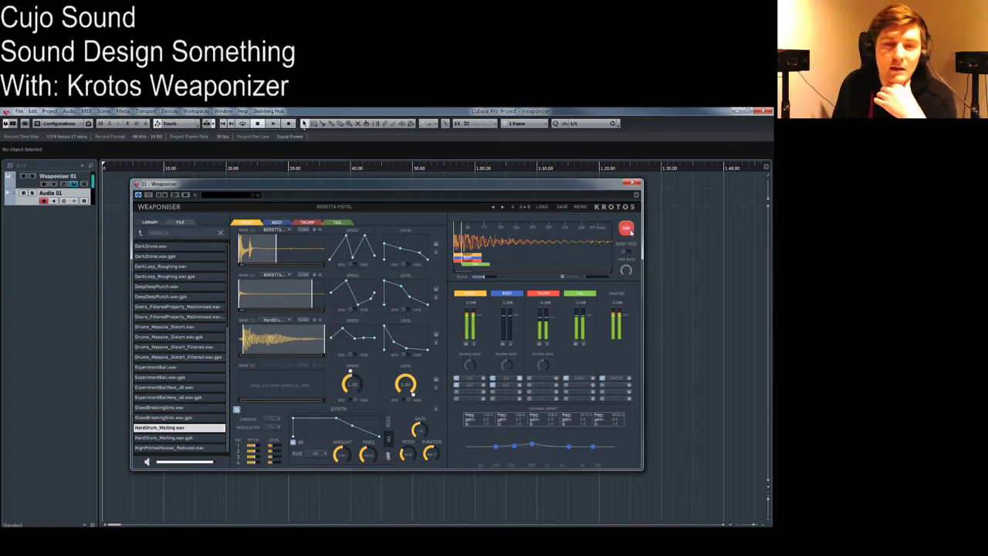
Step: Unmute the first and second banks of the Body layer and fire to audition the fuller sound
{"action": "left_click", "coordinate": [278, 222]}
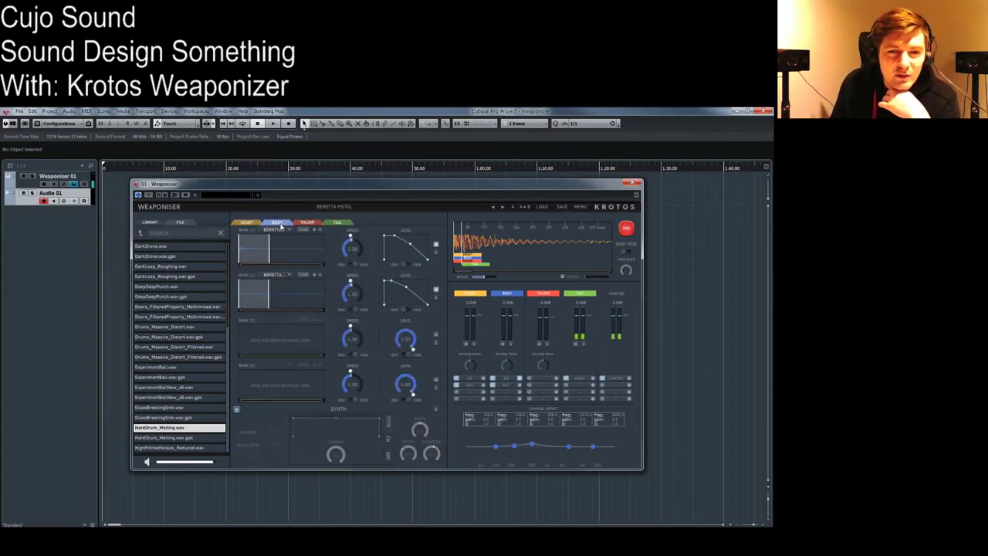
{"action": "left_click", "coordinate": [437, 291]}
{"action": "left_click", "coordinate": [627, 229]}
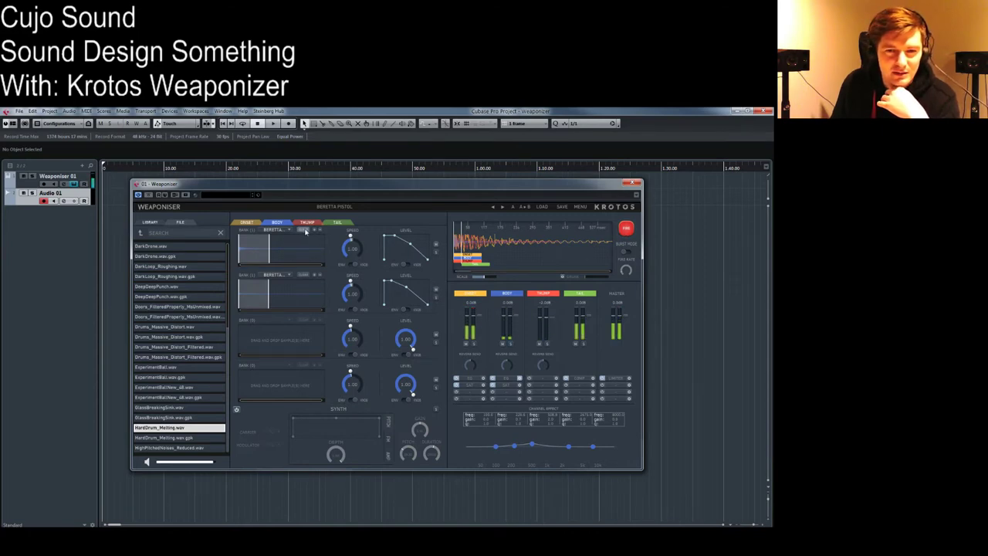
{"action": "left_click", "coordinate": [627, 229]}
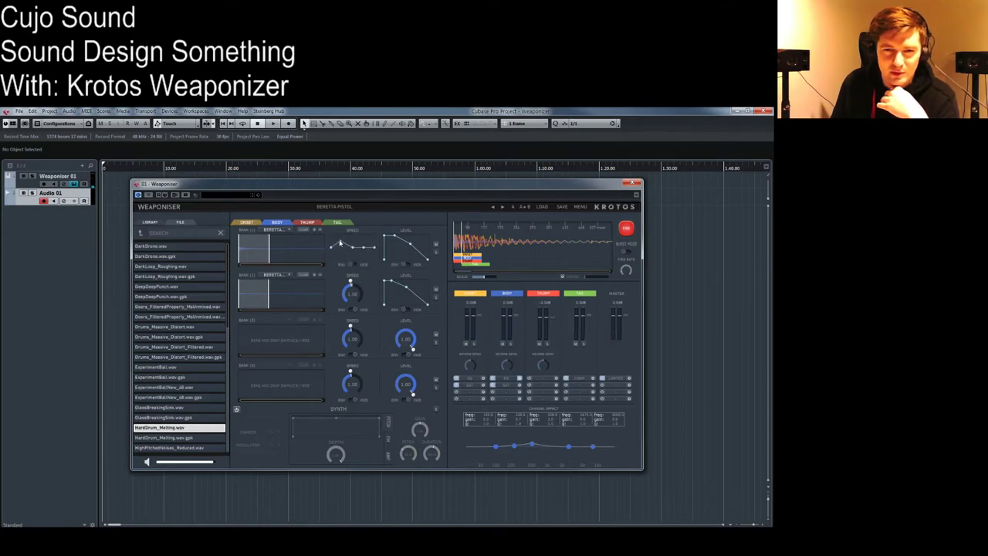
Step: Give the first Body bank a speed envelope that starts high, dips sharply early and climbs back, and fire to audition
{"action": "left_click_drag", "start_coordinate": [352, 250], "coordinate": [340, 262]}
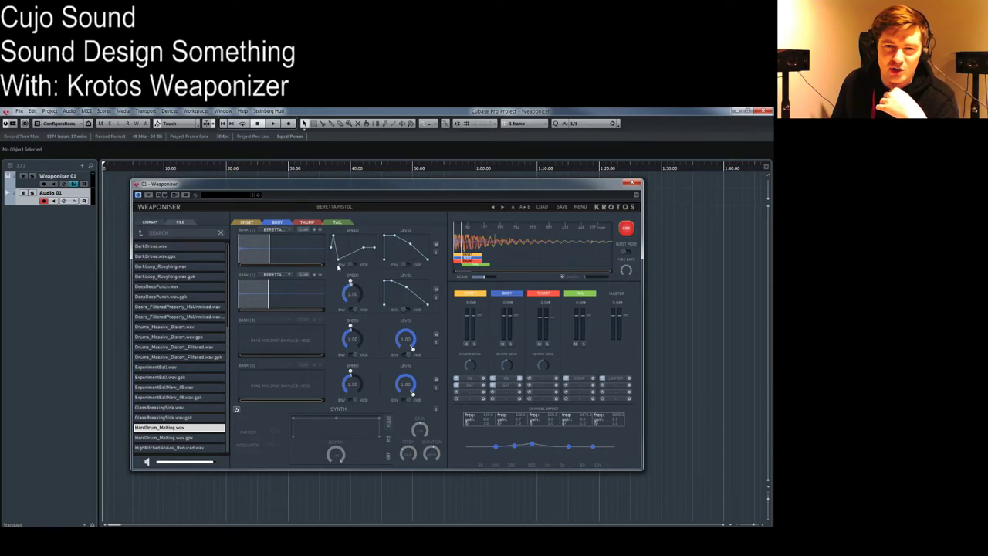
{"action": "left_click", "coordinate": [626, 229]}
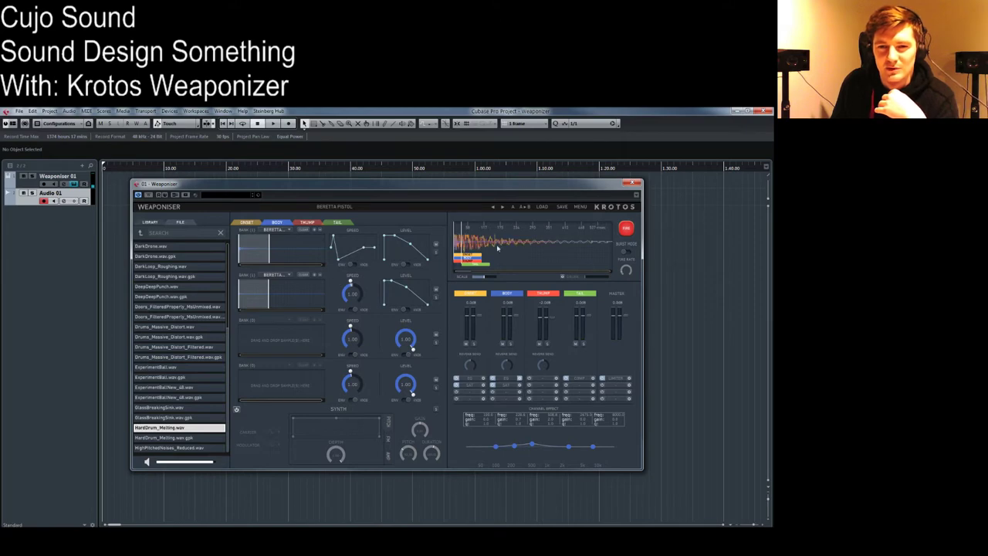
{"action": "left_click", "coordinate": [626, 228]}
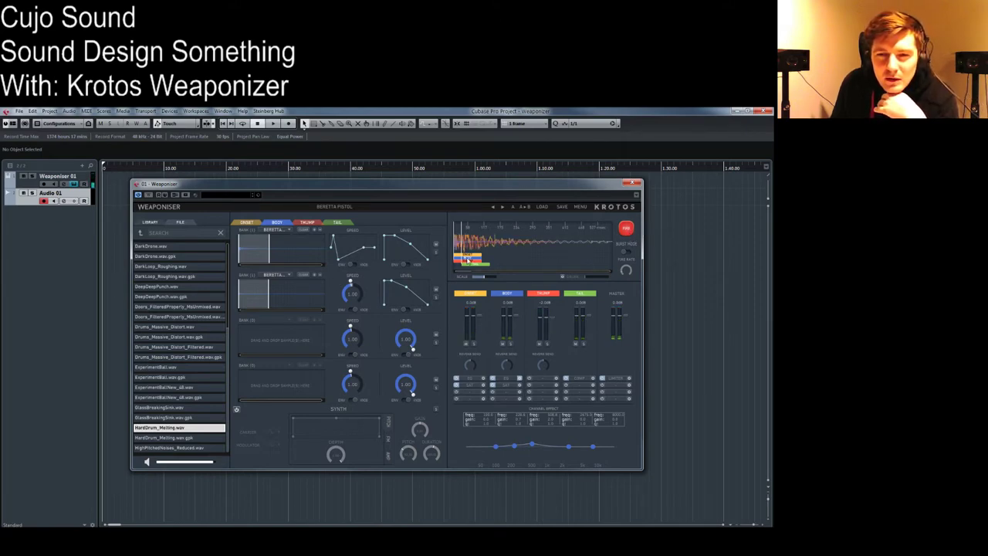
{"action": "left_click", "coordinate": [627, 230]}
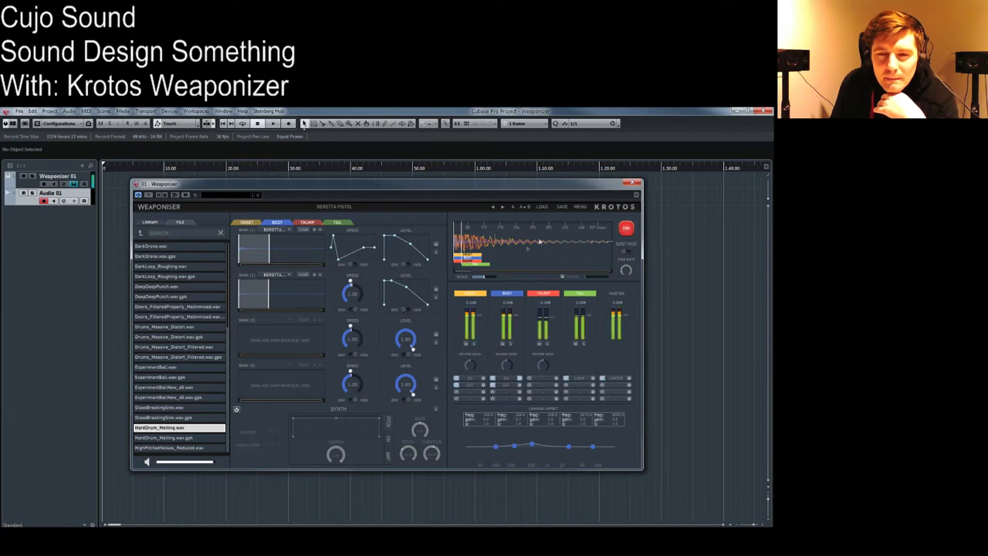
Step: Load ExperimentBall.wav into the third bank of the Body layer and limit its playback region to the third hit
{"action": "left_click", "coordinate": [173, 370]}
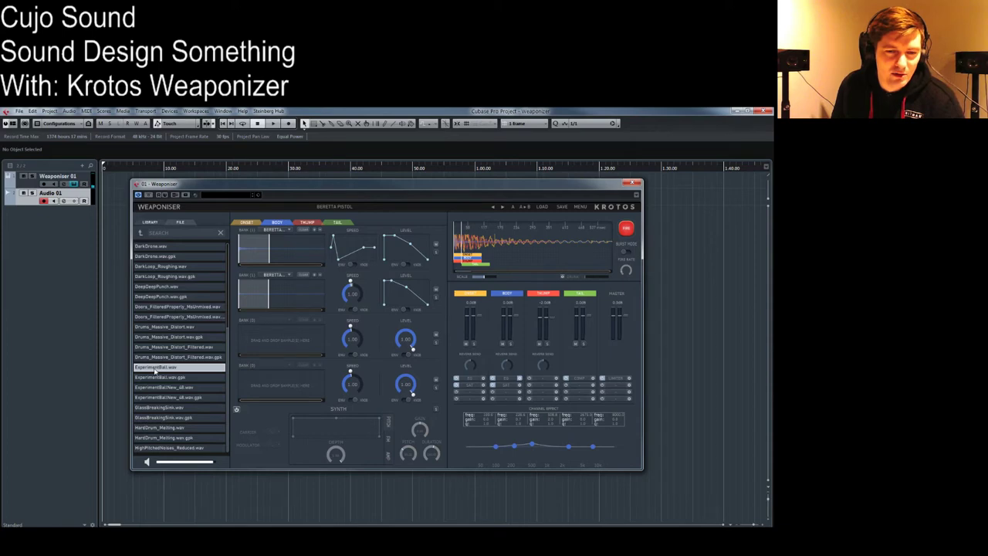
{"action": "left_click_drag", "start_coordinate": [154, 371], "coordinate": [281, 342]}
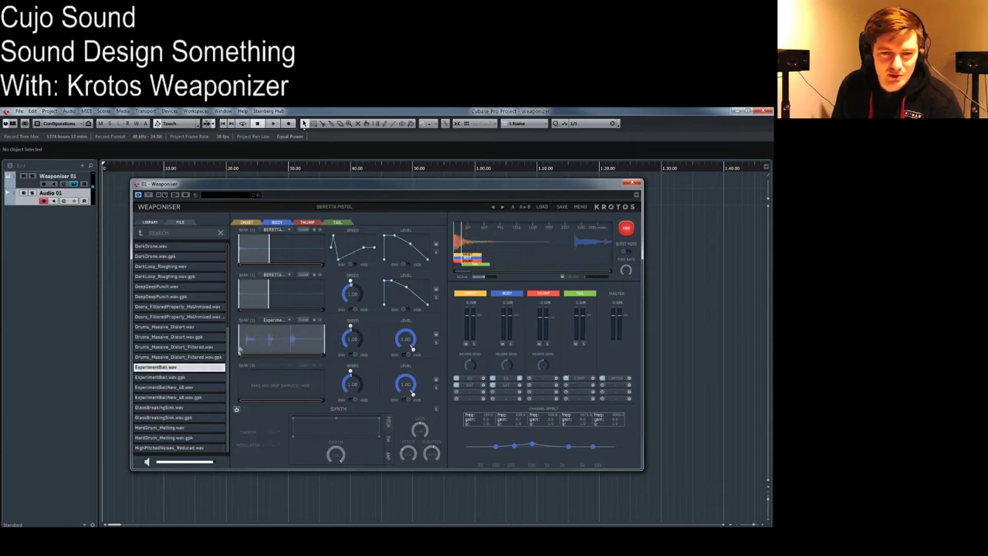
{"action": "left_click", "coordinate": [282, 345]}
{"action": "left_click_drag", "start_coordinate": [288, 344], "coordinate": [301, 348]}
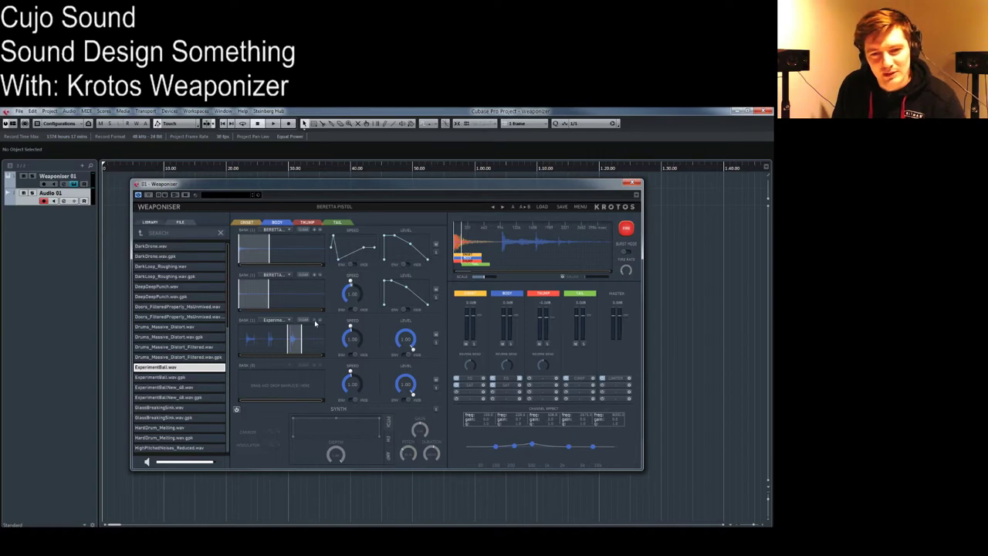
Step: Solo the third Body bank and the Body channel, and tighten the sample's playback region to a short section at the hit's onset
{"action": "left_click", "coordinate": [315, 321]}
{"action": "left_click", "coordinate": [315, 321]}
{"action": "left_click", "coordinate": [315, 321]}
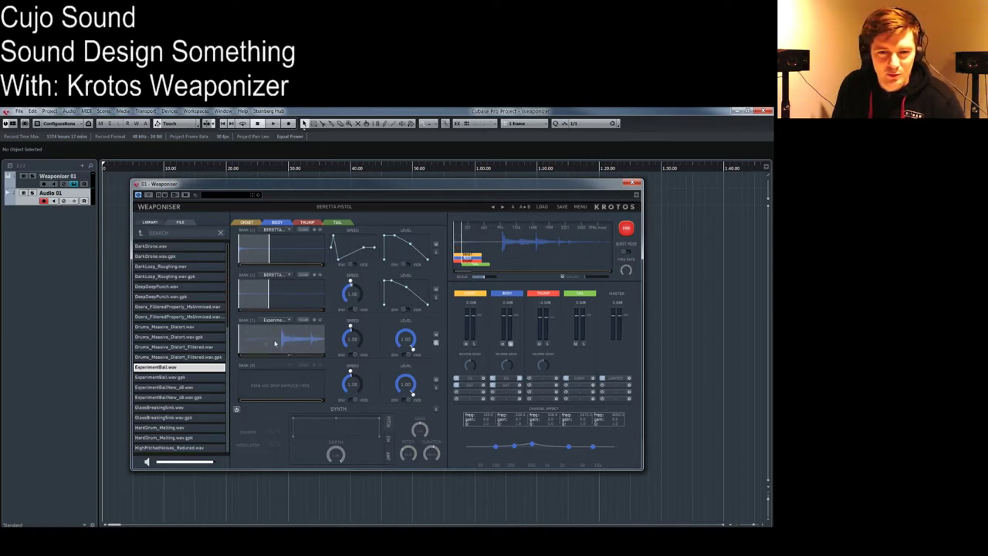
{"action": "left_click_drag", "start_coordinate": [241, 339], "coordinate": [282, 347]}
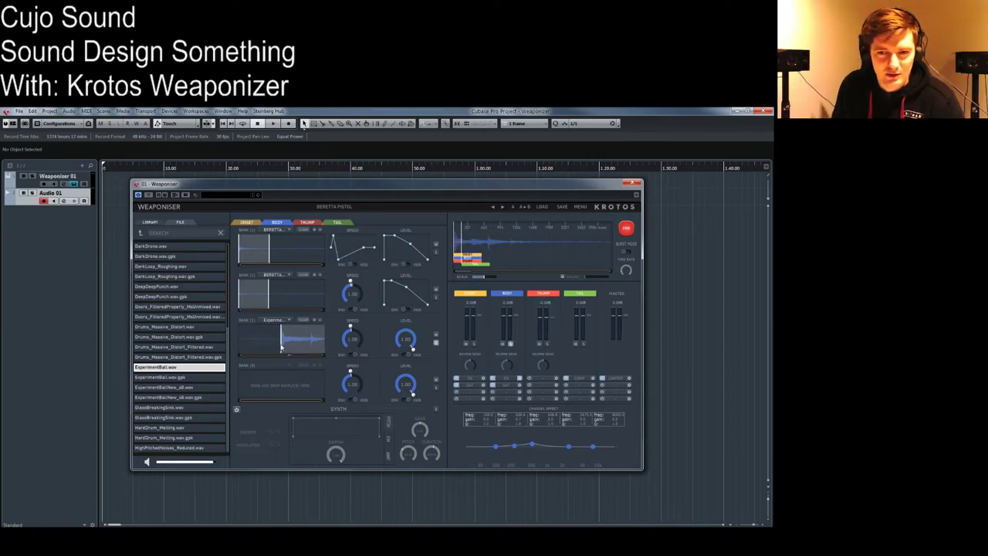
{"action": "left_click", "coordinate": [624, 230]}
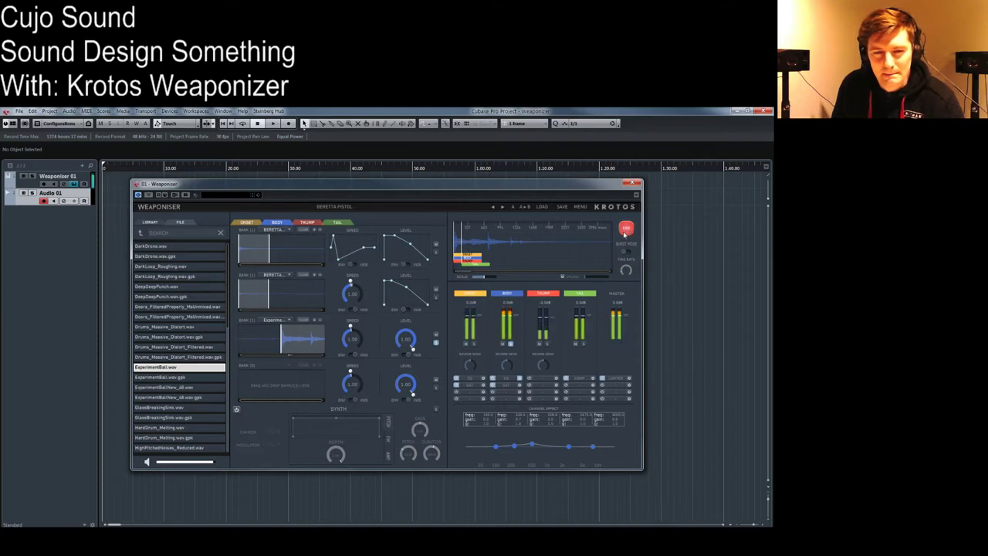
{"action": "mouse_move", "coordinate": [290, 356]}
{"action": "left_mouse_down"}
{"action": "mouse_move", "coordinate": [296, 347]}
{"action": "mouse_move", "coordinate": [249, 345]}
{"action": "left_mouse_up"}
{"action": "left_click", "coordinate": [321, 321]}
{"action": "left_click", "coordinate": [321, 320]}
Step: Give the third Body bank a level envelope that falls off at the end, set its speed to 0.57, and fire
{"action": "left_click", "coordinate": [406, 353]}
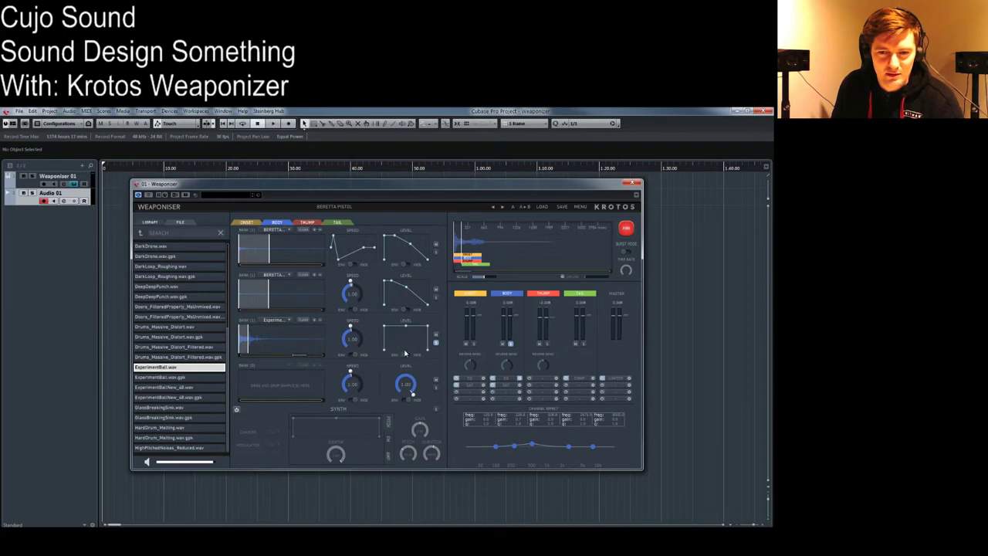
{"action": "left_click_drag", "start_coordinate": [429, 327], "coordinate": [415, 331]}
{"action": "left_click", "coordinate": [625, 229]}
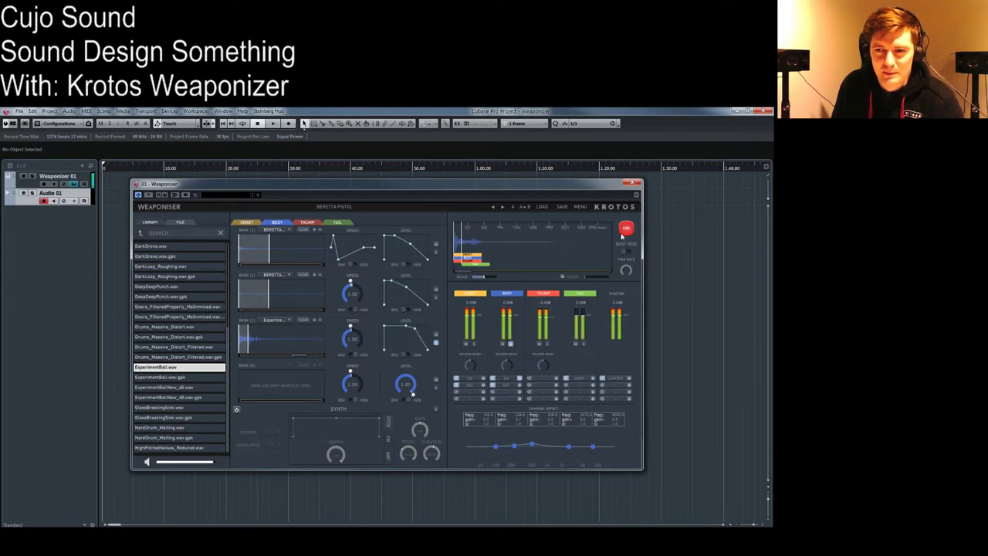
{"action": "left_click_drag", "start_coordinate": [351, 340], "coordinate": [363, 347]}
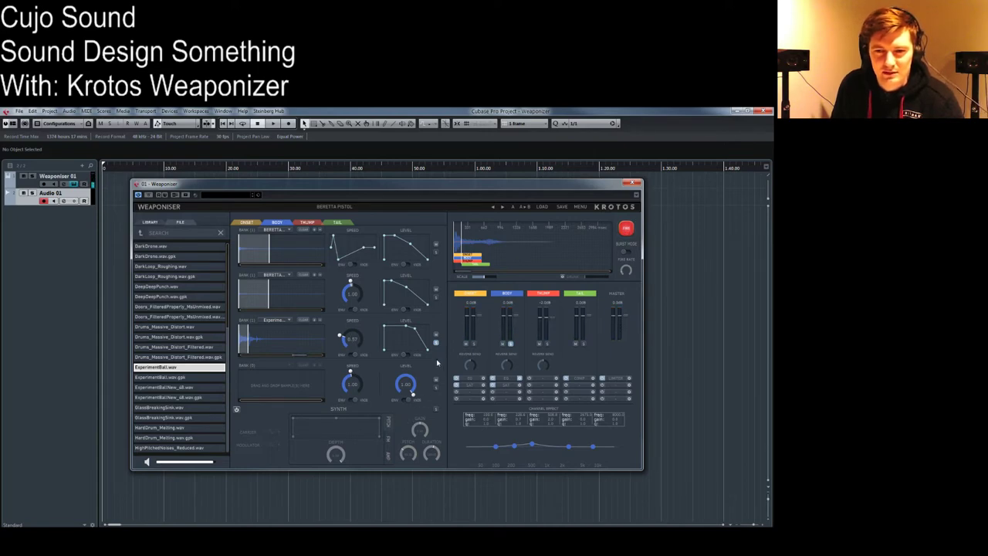
{"action": "left_click", "coordinate": [627, 230]}
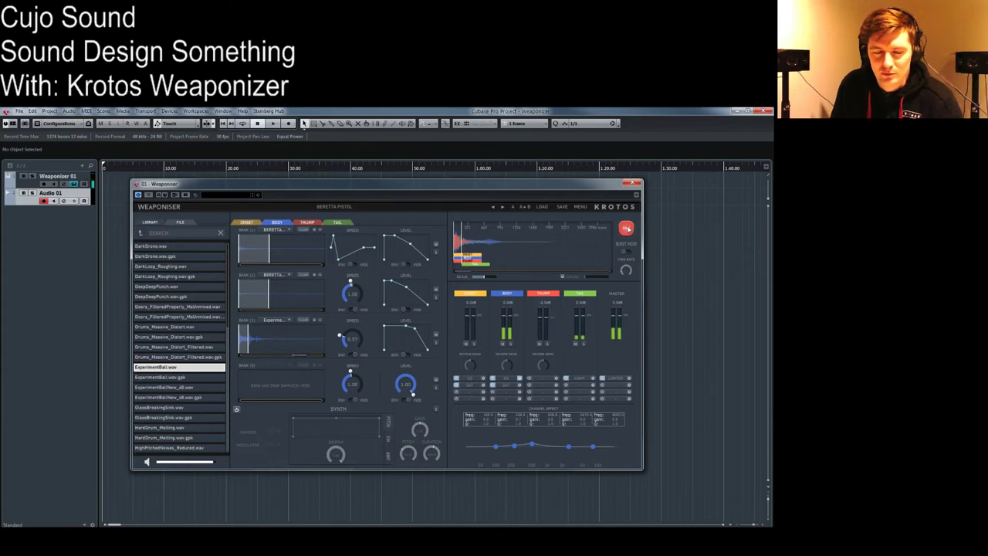
Step: With the third Body bank and Body channel unsoloed, shift the Thump and Body regions slightly later in the timeline, firing to compare
{"action": "left_click", "coordinate": [628, 230]}
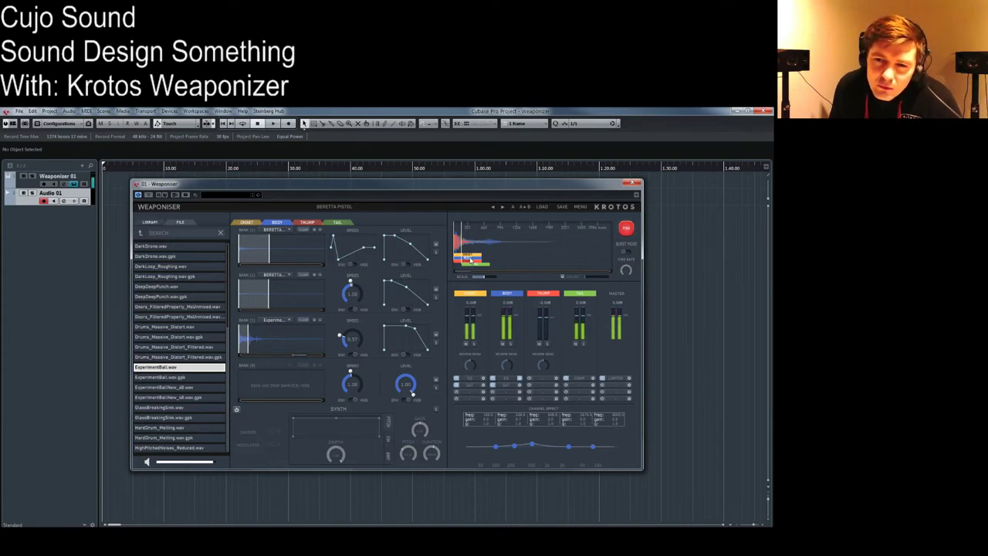
{"action": "left_click", "coordinate": [626, 228]}
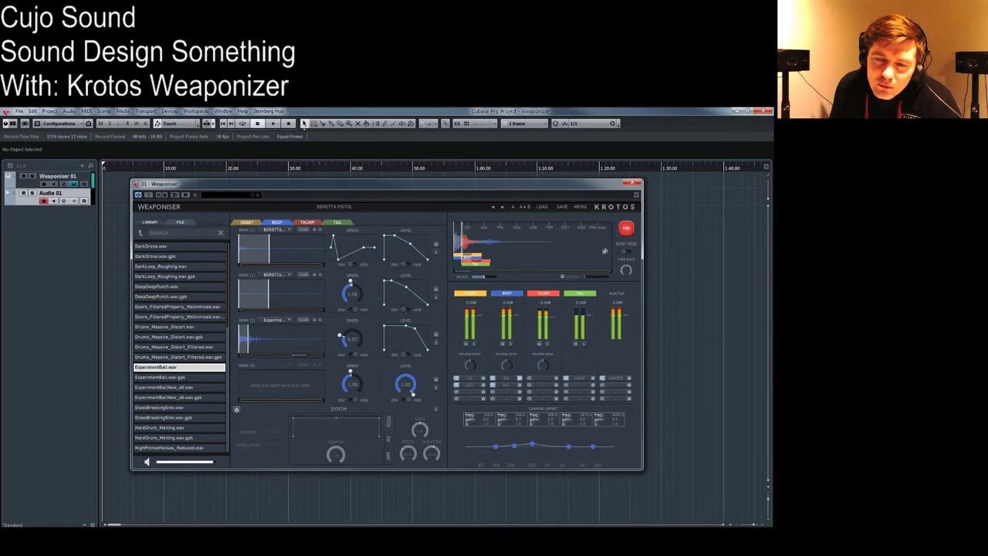
{"action": "left_click_drag", "start_coordinate": [488, 264], "coordinate": [491, 264]}
{"action": "left_click", "coordinate": [626, 230]}
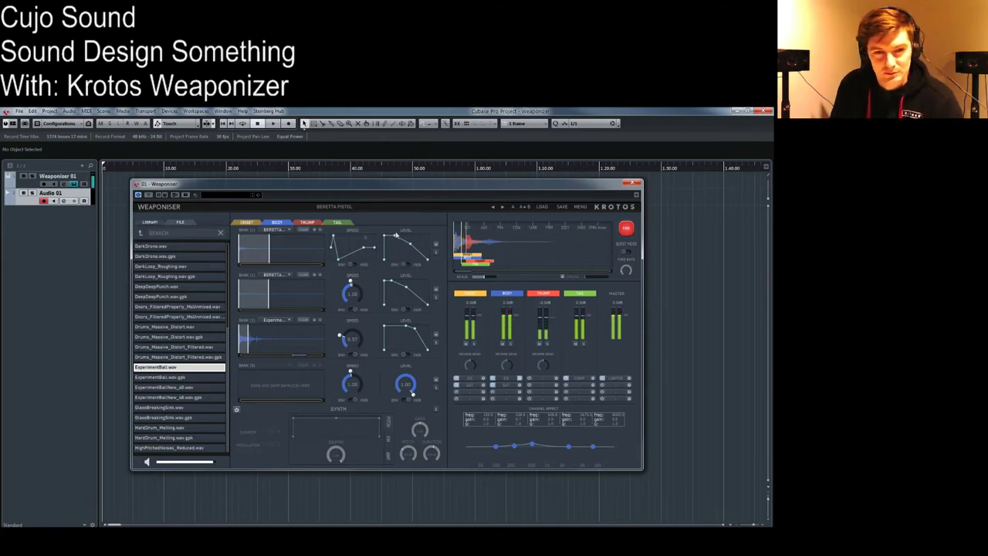
{"action": "left_click", "coordinate": [626, 229]}
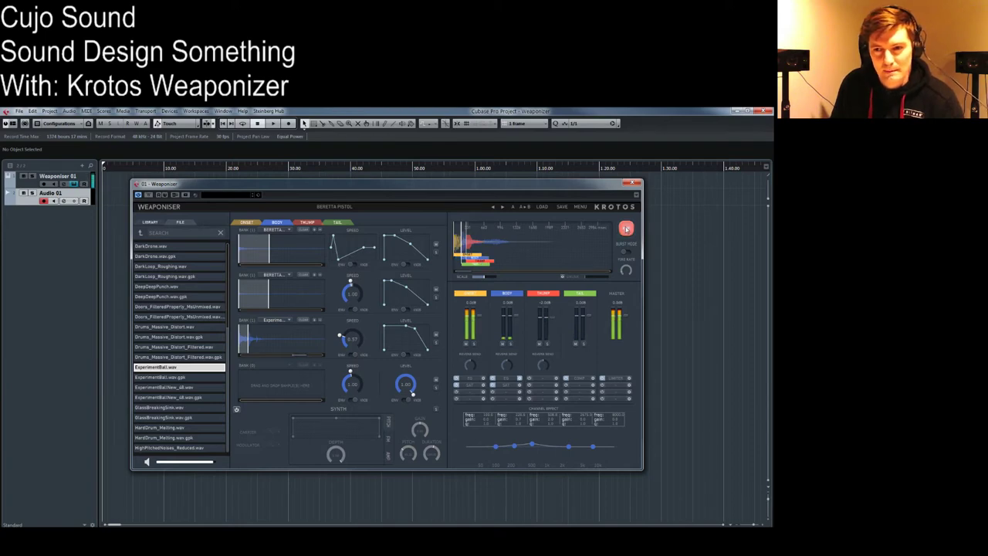
{"action": "left_click_drag", "start_coordinate": [488, 259], "coordinate": [492, 260]}
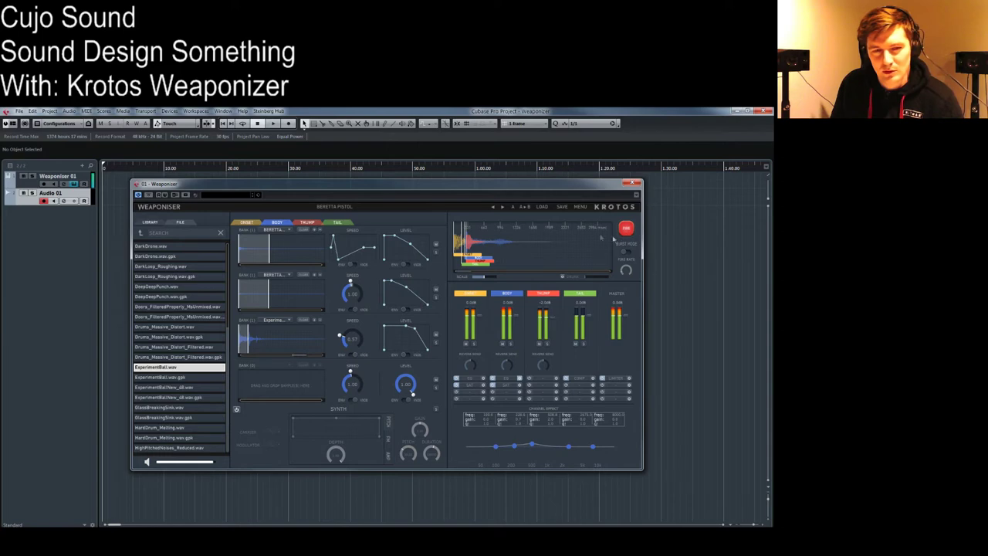
Step: Reshape the first two Onset banks' level envelopes to peak midway and the third bank's speed envelope with a late sharp dip, firing to audition
{"action": "left_click", "coordinate": [247, 222]}
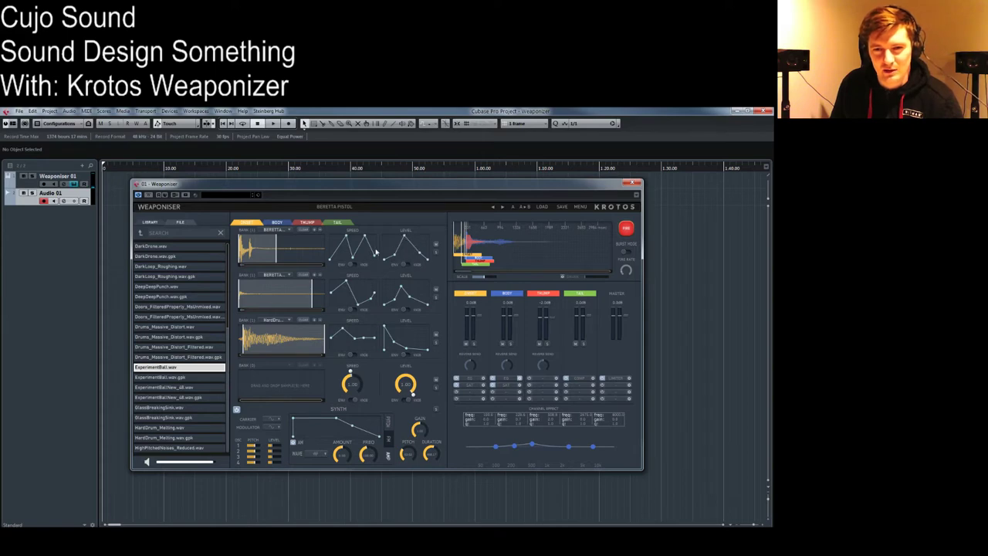
{"action": "left_click", "coordinate": [626, 228]}
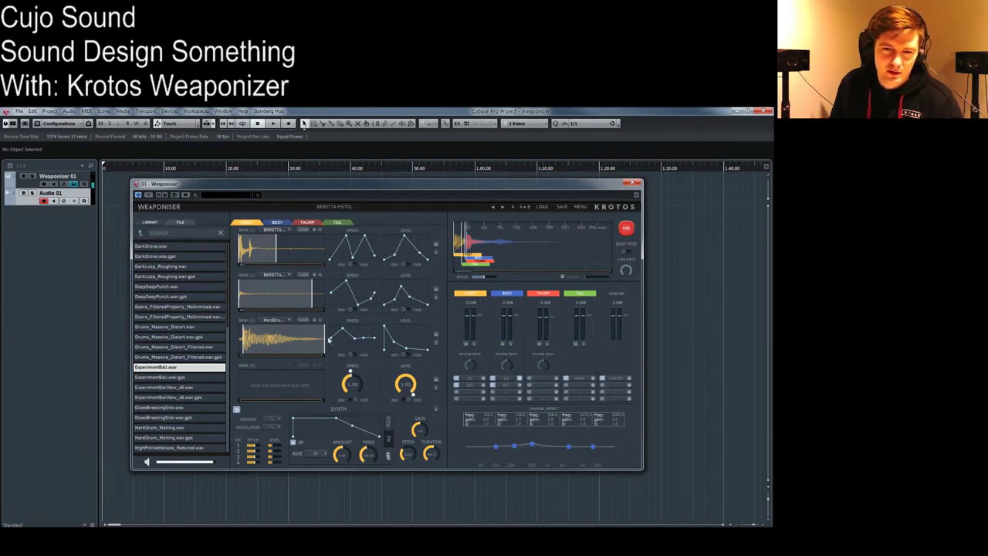
{"action": "mouse_move", "coordinate": [354, 342]}
{"action": "left_mouse_down"}
{"action": "mouse_move", "coordinate": [367, 342]}
{"action": "mouse_move", "coordinate": [365, 353]}
{"action": "left_mouse_up"}
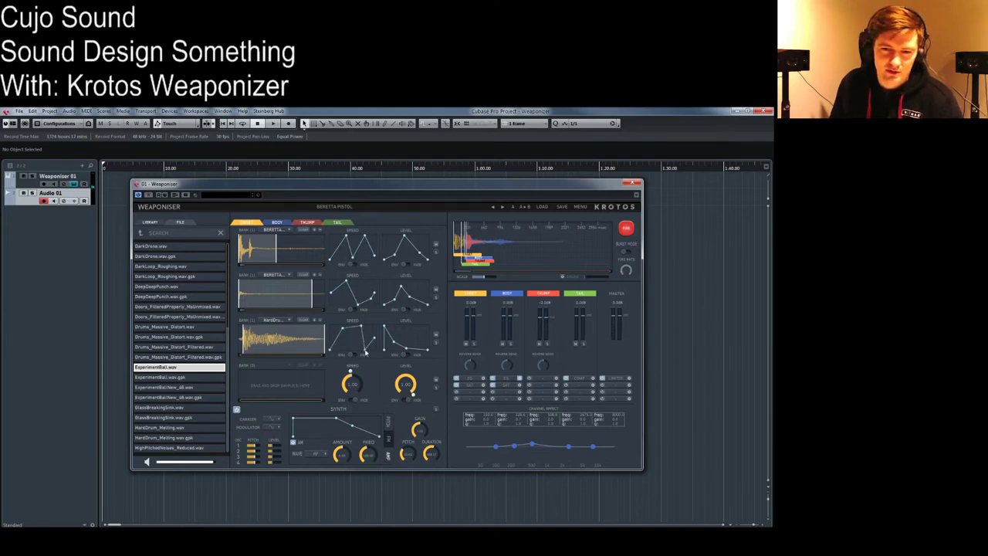
{"action": "left_click", "coordinate": [628, 229]}
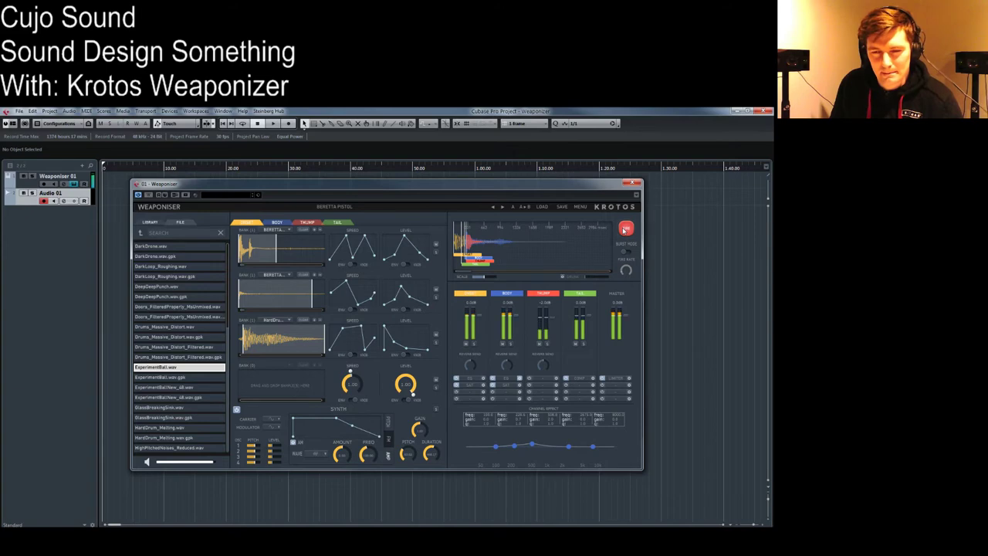
Step: Fire the weapon repeatedly, also trying burst mode, to audition the full mix of layers
{"action": "left_click", "coordinate": [623, 230]}
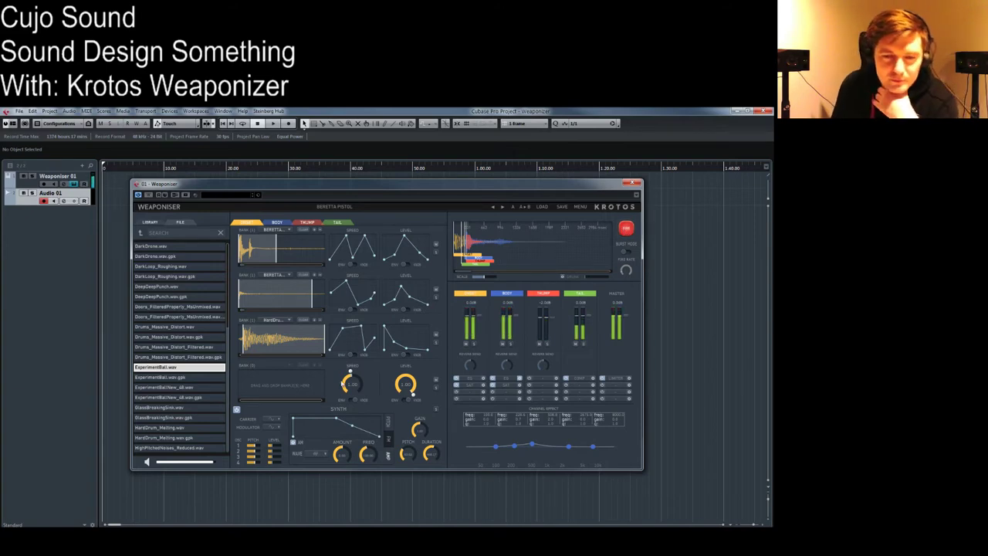
{"action": "left_click", "coordinate": [629, 232]}
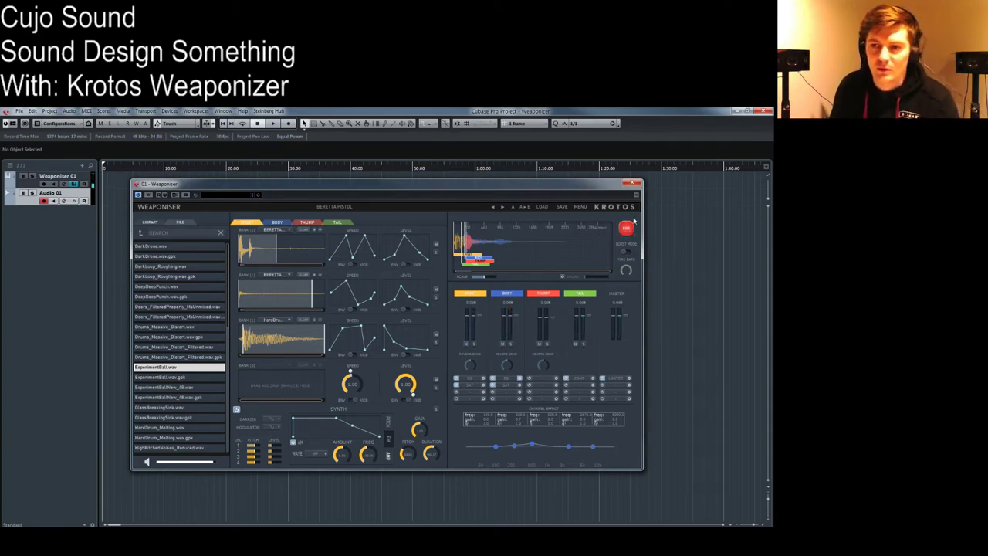
{"action": "left_click", "coordinate": [632, 232]}
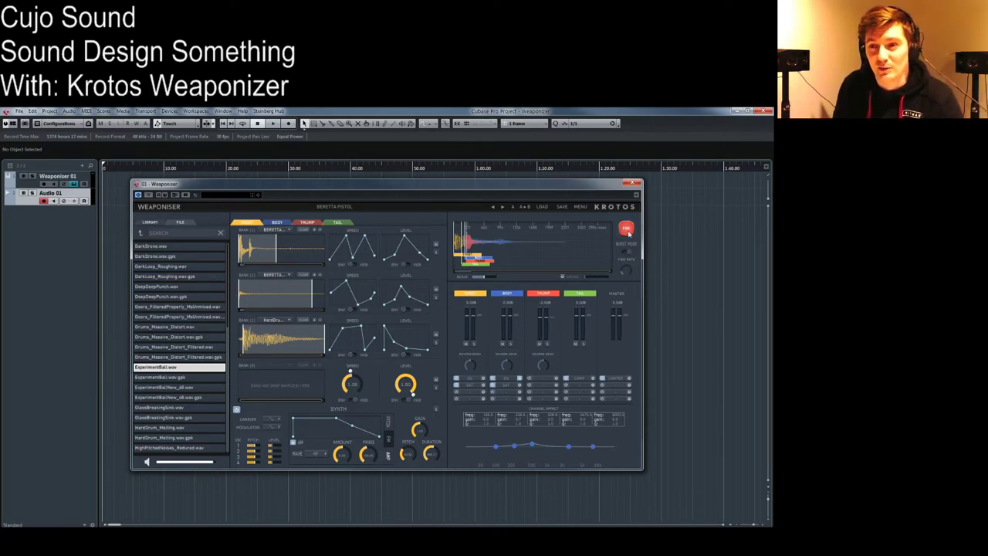
{"action": "left_click", "coordinate": [626, 230]}
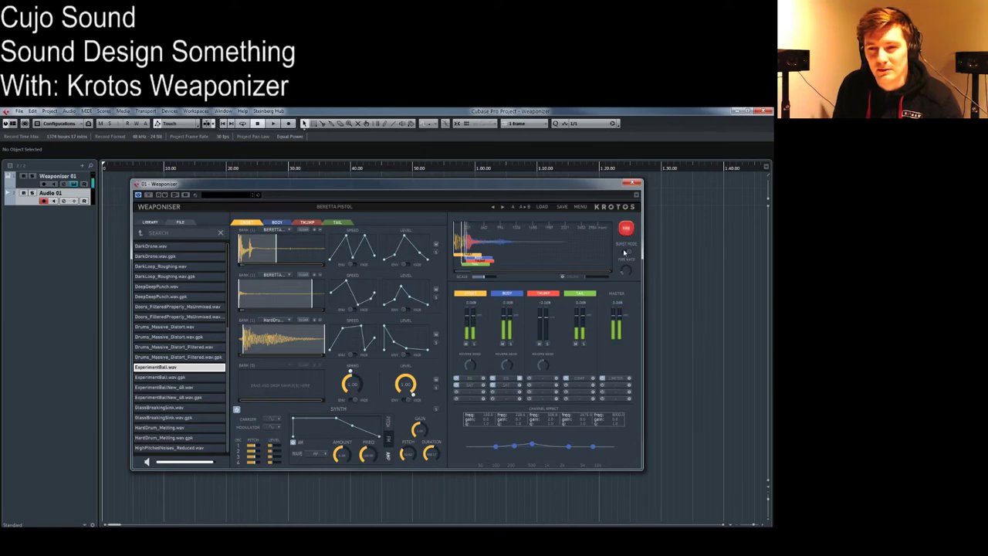
{"action": "mouse_move", "coordinate": [624, 262]}
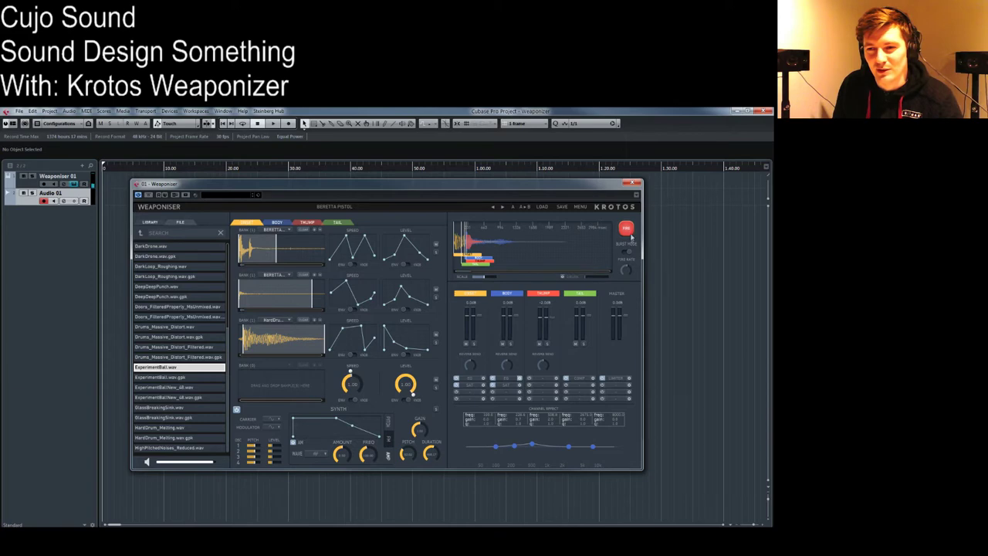
{"action": "left_click", "coordinate": [630, 229]}
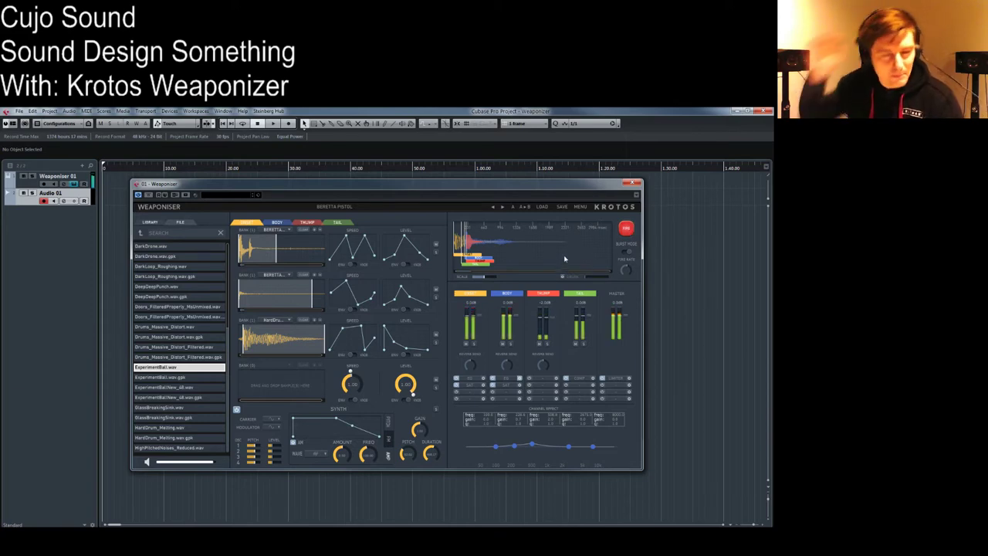
{"action": "left_click", "coordinate": [625, 252]}
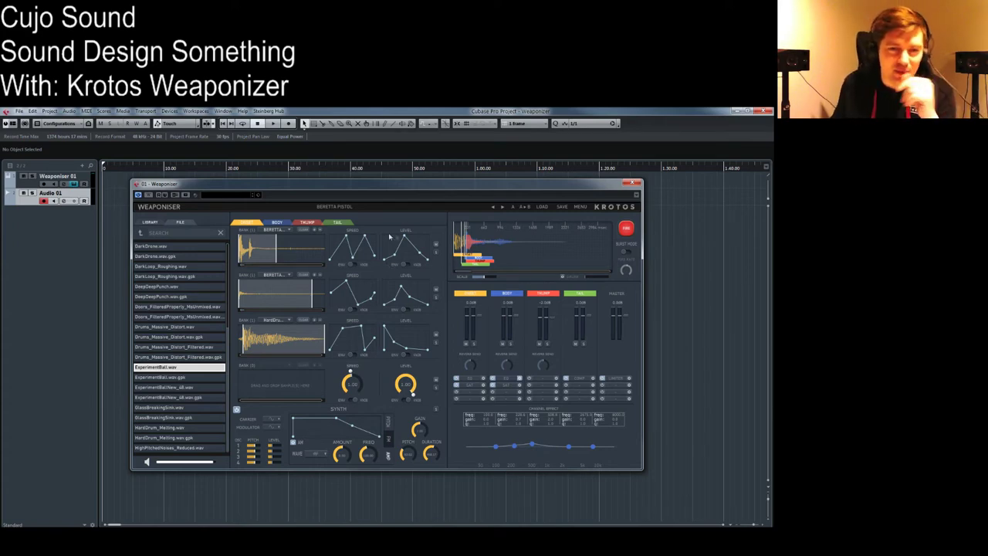
{"action": "left_click", "coordinate": [626, 228]}
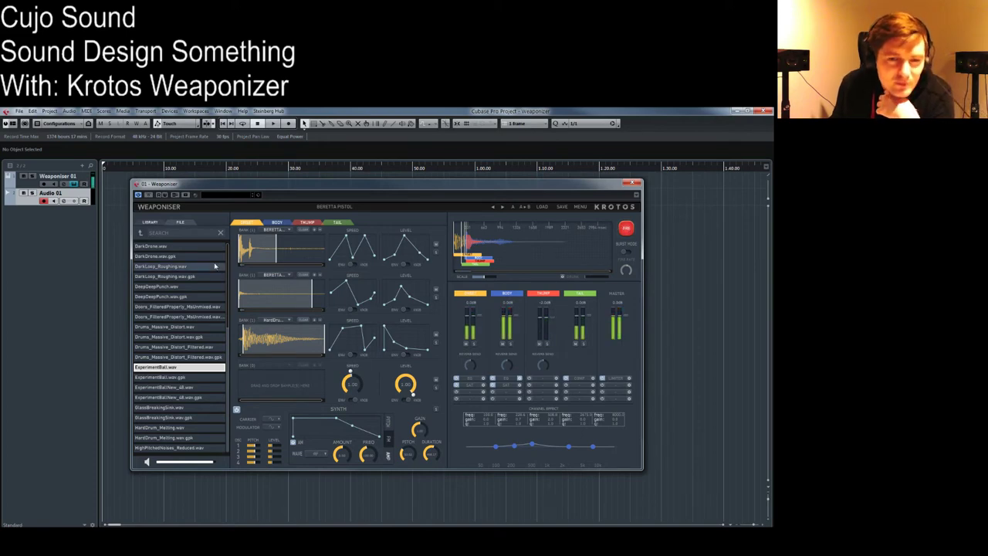
Step: Replace the first Tail bank's Beretta sample with Drums_Massive_Distort.wav and trim its playback region to the opening section
{"action": "left_click", "coordinate": [336, 224]}
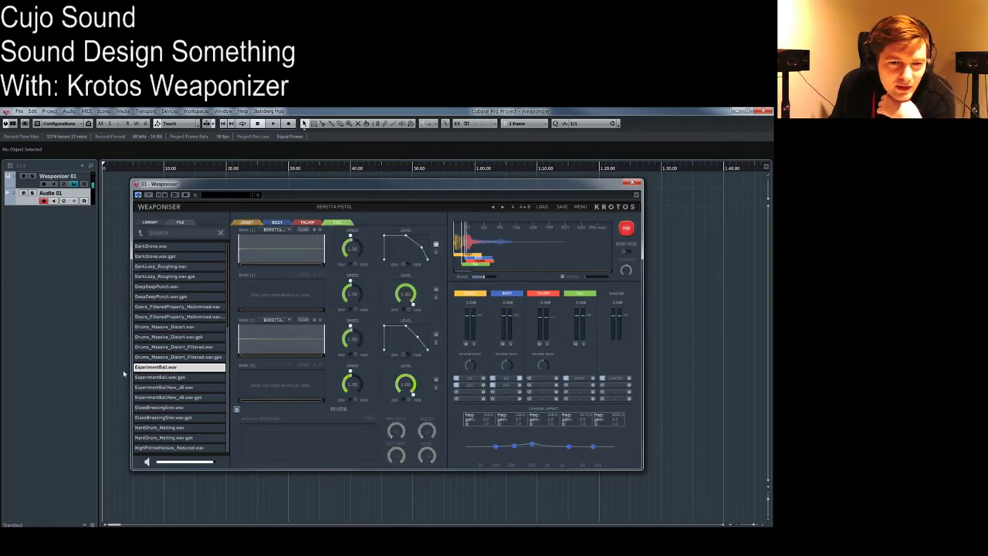
{"action": "left_click", "coordinate": [178, 329]}
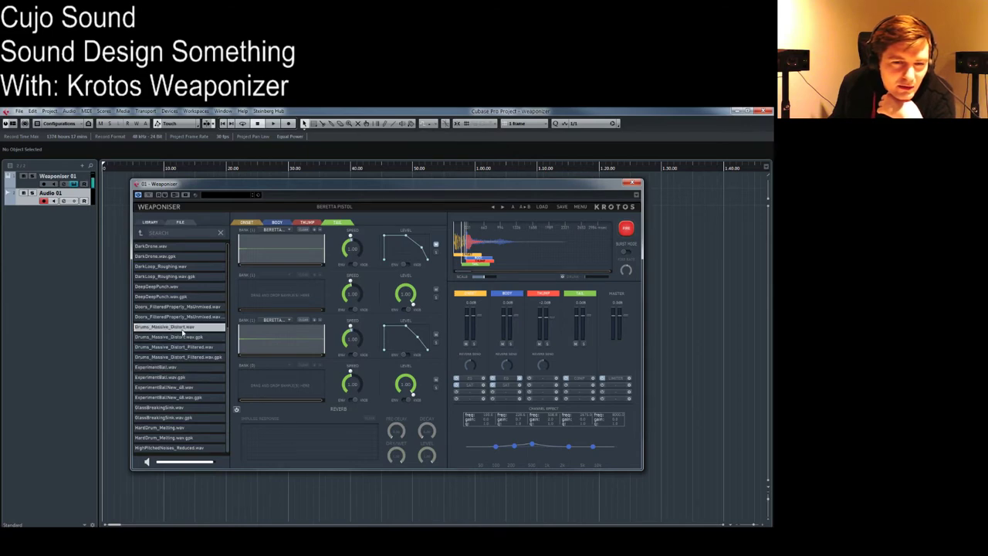
{"action": "left_click_drag", "start_coordinate": [165, 329], "coordinate": [272, 260]}
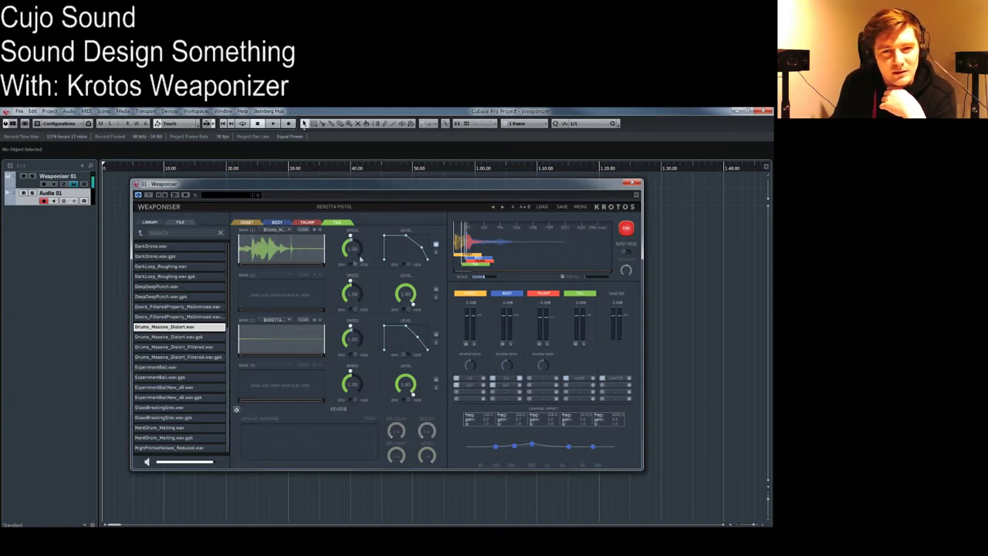
{"action": "left_click_drag", "start_coordinate": [323, 253], "coordinate": [287, 255]}
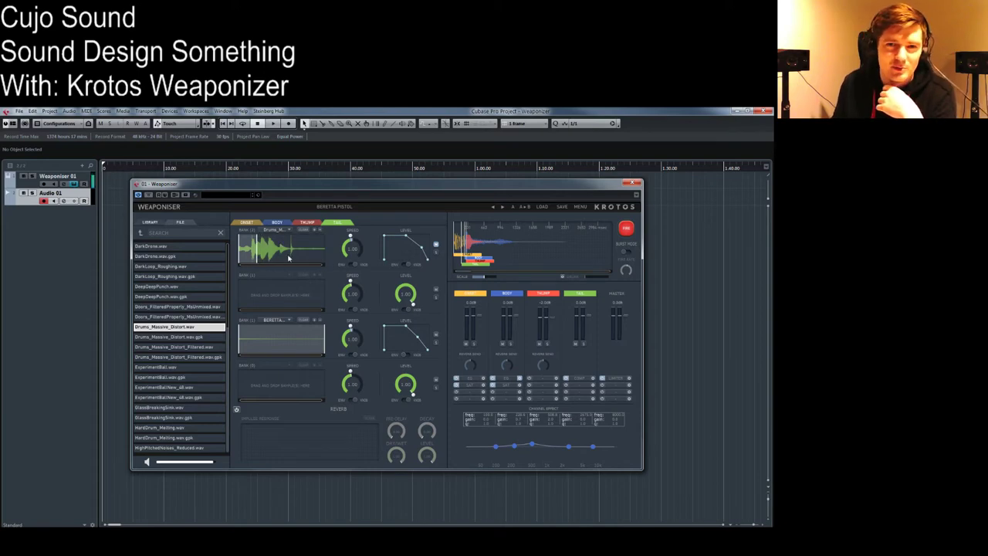
{"action": "left_click", "coordinate": [287, 230]}
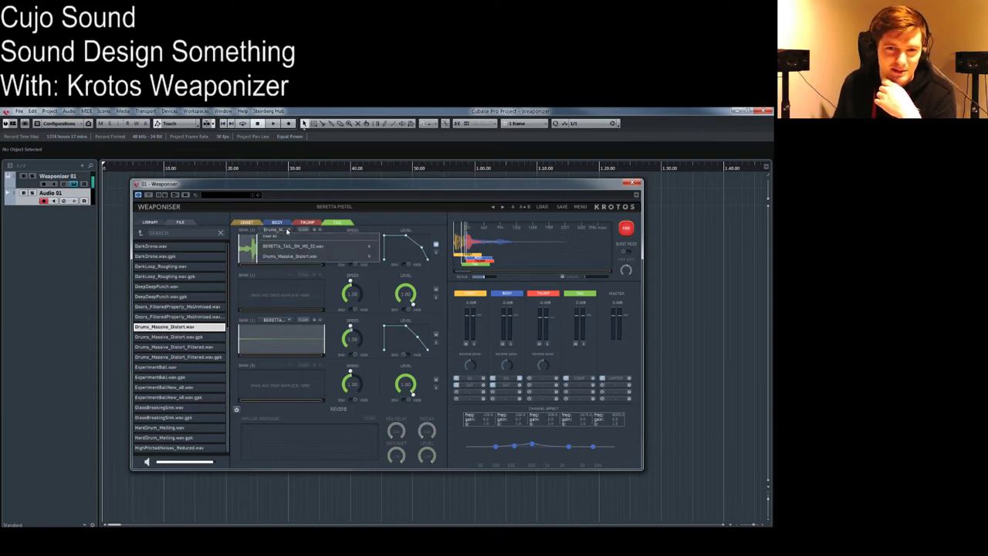
{"action": "left_click", "coordinate": [368, 247]}
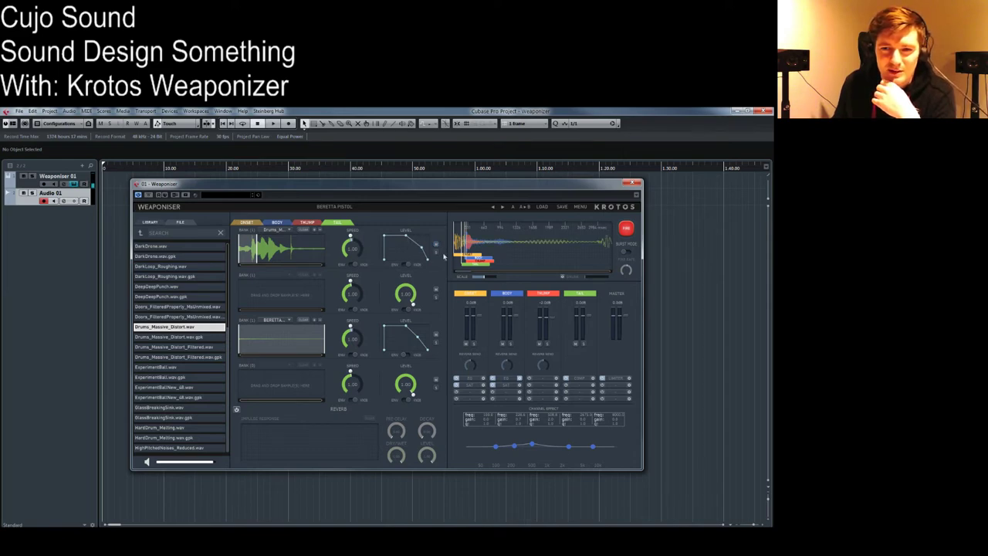
Step: Solo the first Tail bank and Tail channel, and add a speed envelope rising from a low start to an early peak, firing to compare
{"action": "left_click", "coordinate": [627, 228]}
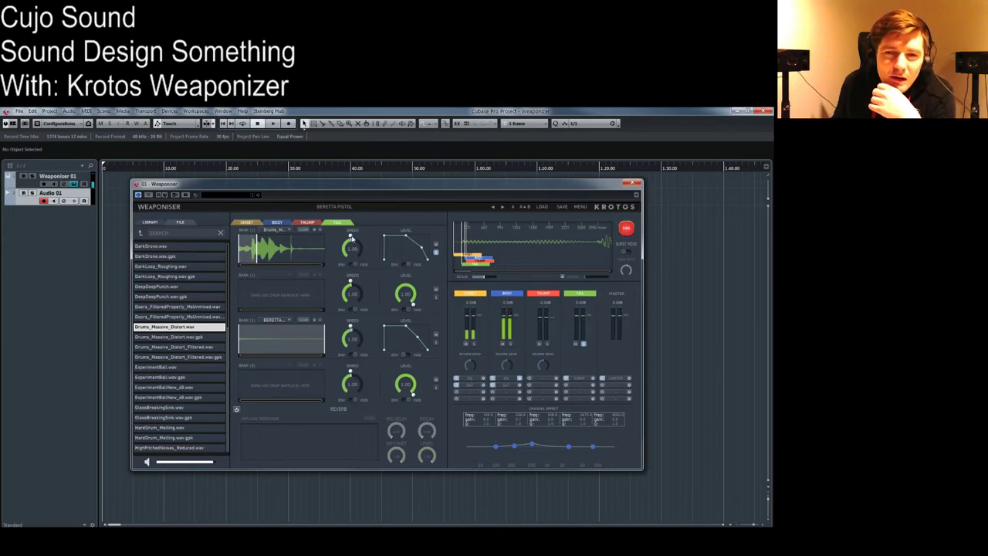
{"action": "left_click", "coordinate": [627, 229]}
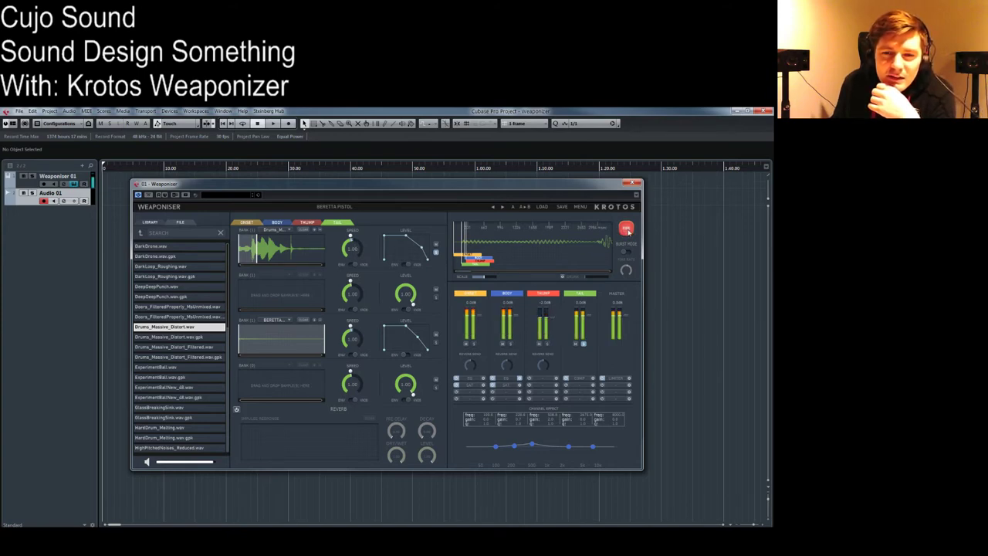
{"action": "left_click", "coordinate": [358, 265]}
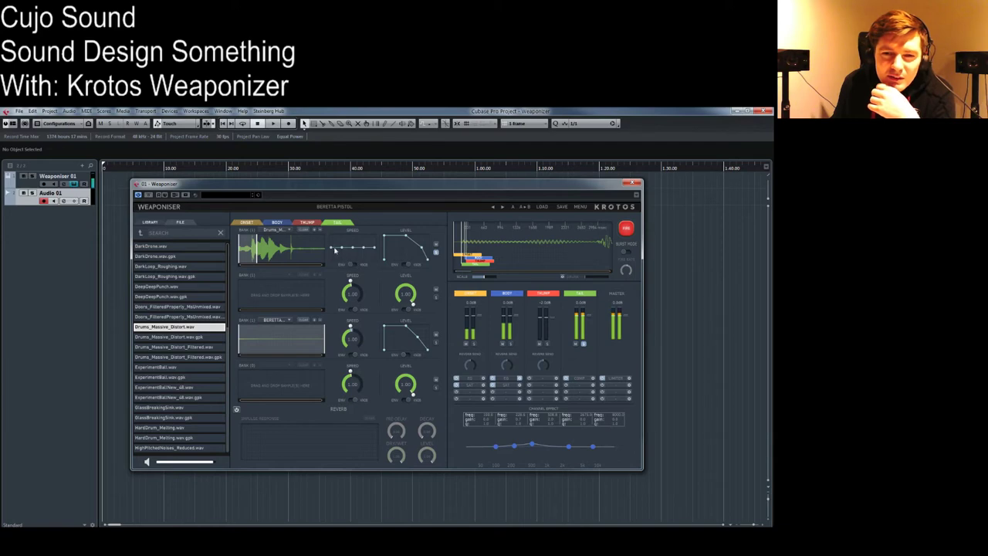
{"action": "left_click_drag", "start_coordinate": [332, 254], "coordinate": [332, 259]}
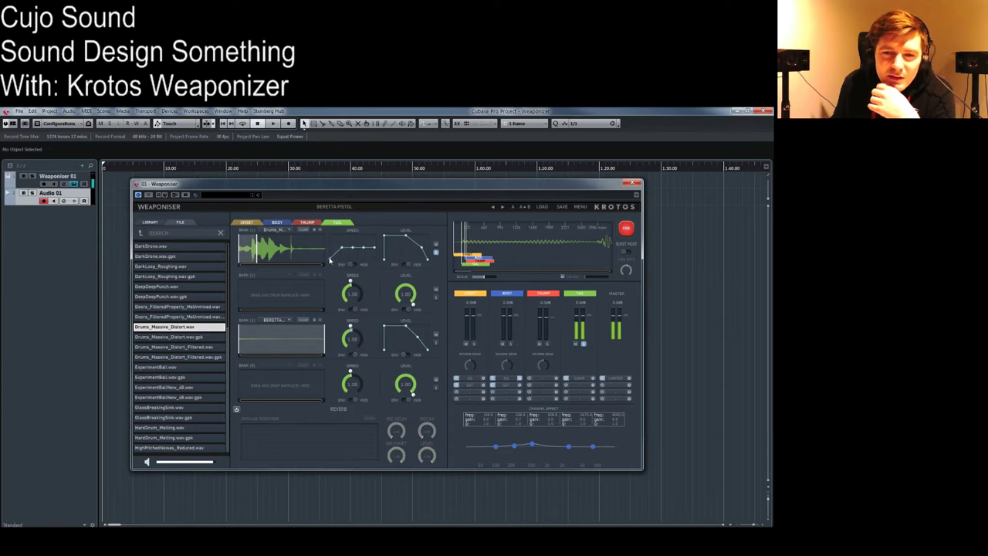
{"action": "left_click", "coordinate": [626, 228]}
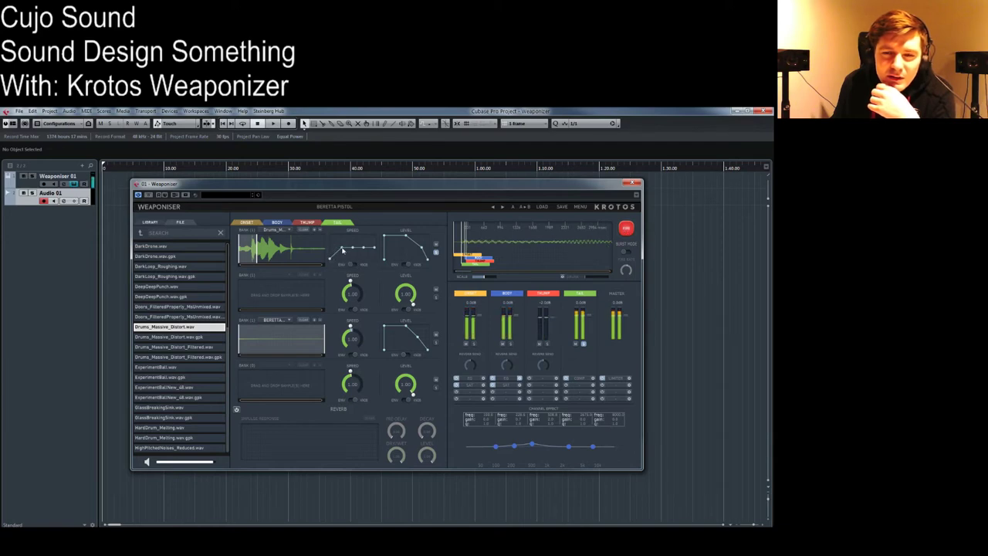
{"action": "left_click_drag", "start_coordinate": [350, 247], "coordinate": [350, 236]}
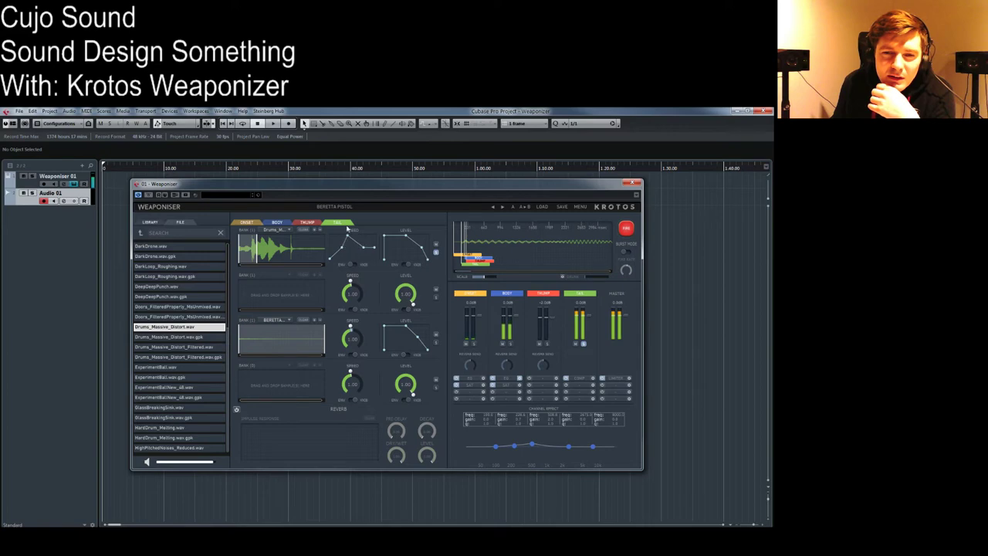
{"action": "left_click", "coordinate": [622, 232]}
Step: Reshape the first Tail bank's speed envelope into a narrow early peak and its level envelope into a quick decay, unsolo it, and fire
{"action": "left_click_drag", "start_coordinate": [347, 236], "coordinate": [392, 245]}
{"action": "left_click", "coordinate": [631, 229]}
{"action": "left_click", "coordinate": [626, 229]}
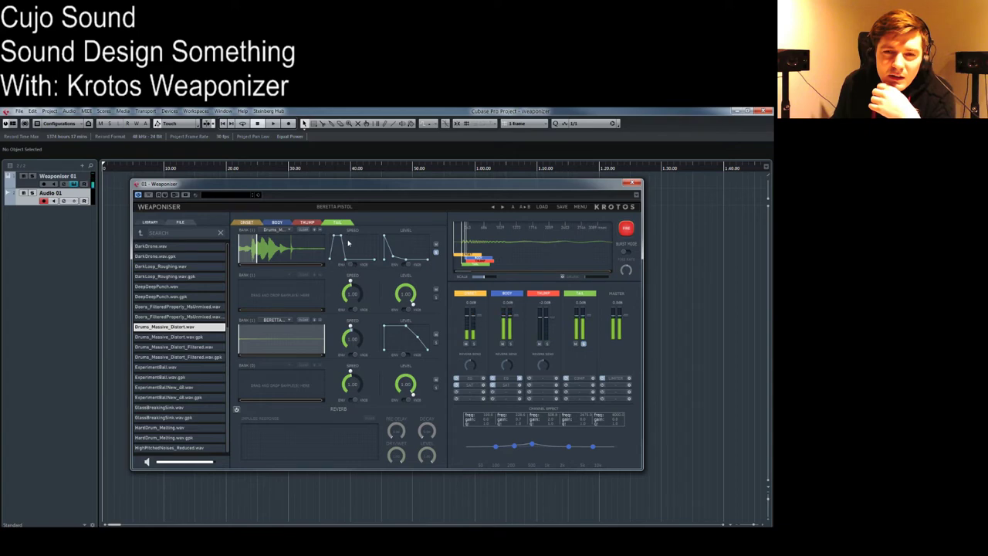
{"action": "left_click", "coordinate": [624, 230]}
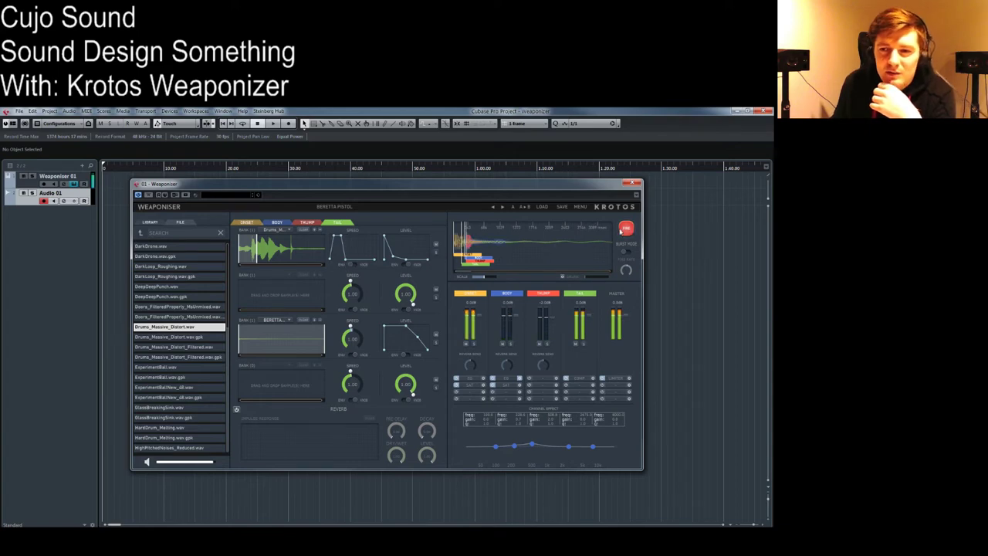
{"action": "left_click", "coordinate": [625, 230]}
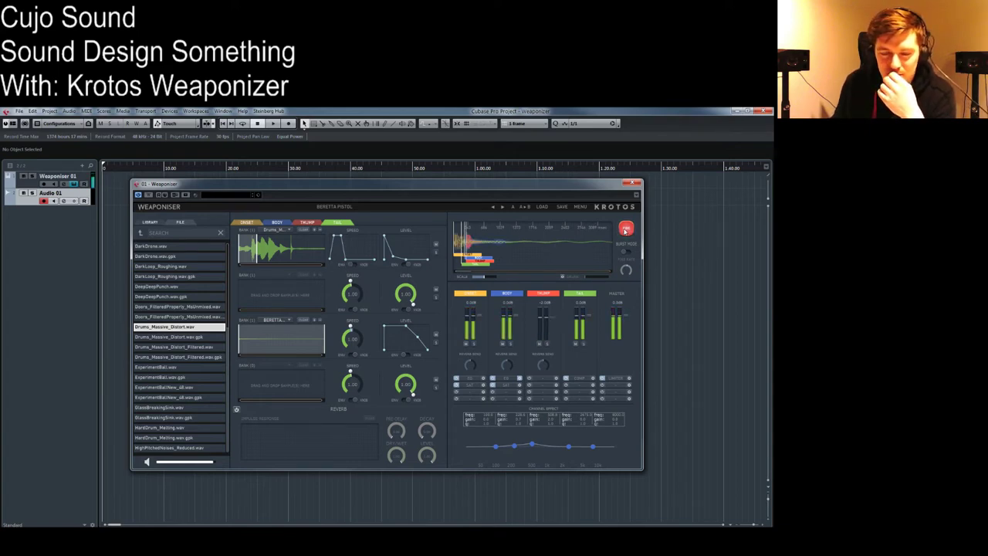
{"action": "left_click", "coordinate": [624, 230]}
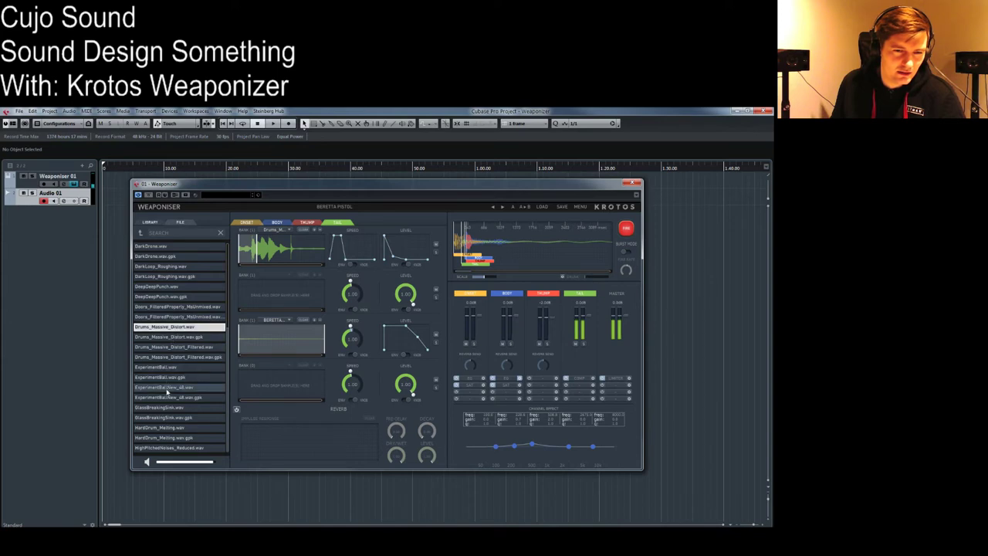
Step: Load ExperimentBallNew_48.wav into the soloed third Tail bank and start its playback region at the last hit's onset, firing to audition
{"action": "left_click_drag", "start_coordinate": [164, 387], "coordinate": [280, 332]}
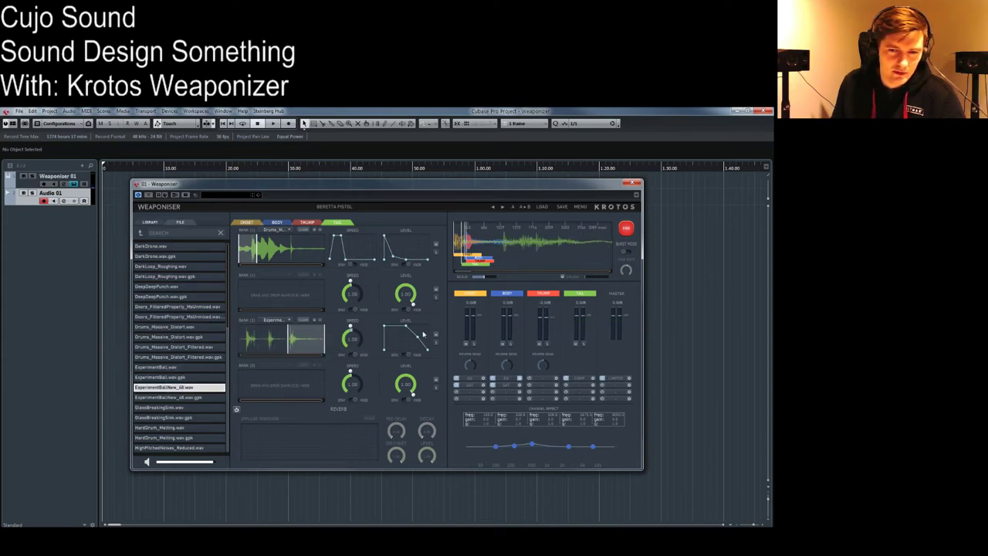
{"action": "left_click", "coordinate": [624, 229]}
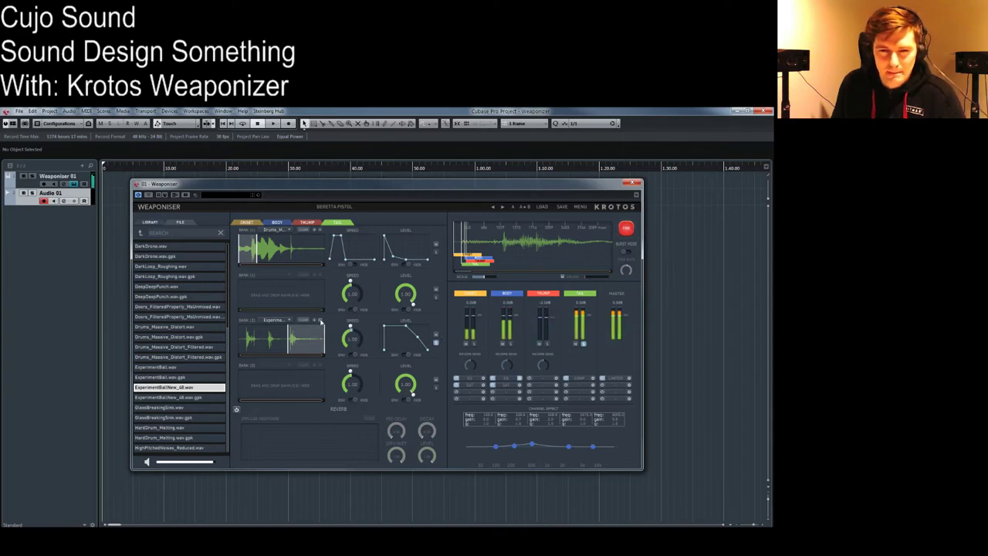
{"action": "left_click_drag", "start_coordinate": [289, 344], "coordinate": [292, 344]}
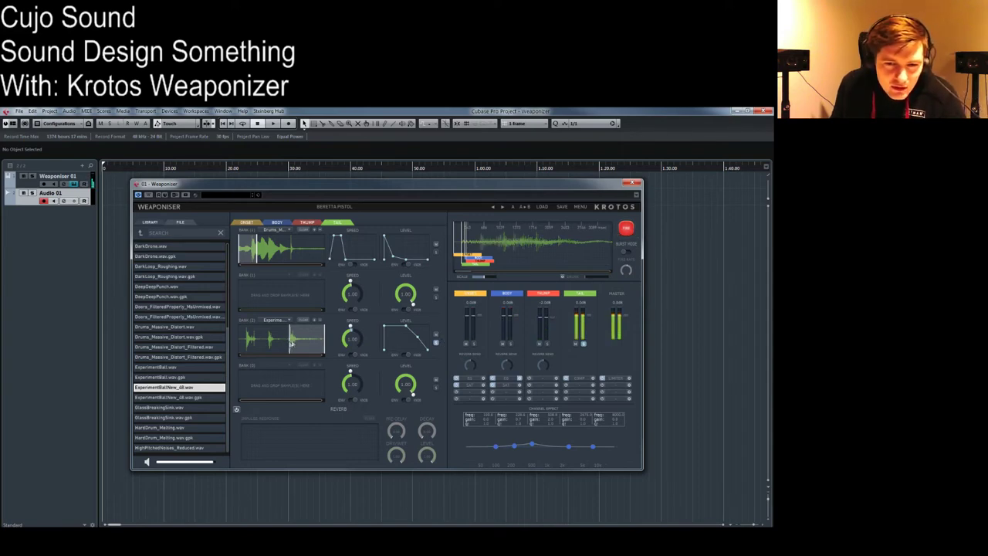
{"action": "left_click", "coordinate": [314, 320]}
{"action": "left_click", "coordinate": [314, 320]}
{"action": "left_click", "coordinate": [314, 321]}
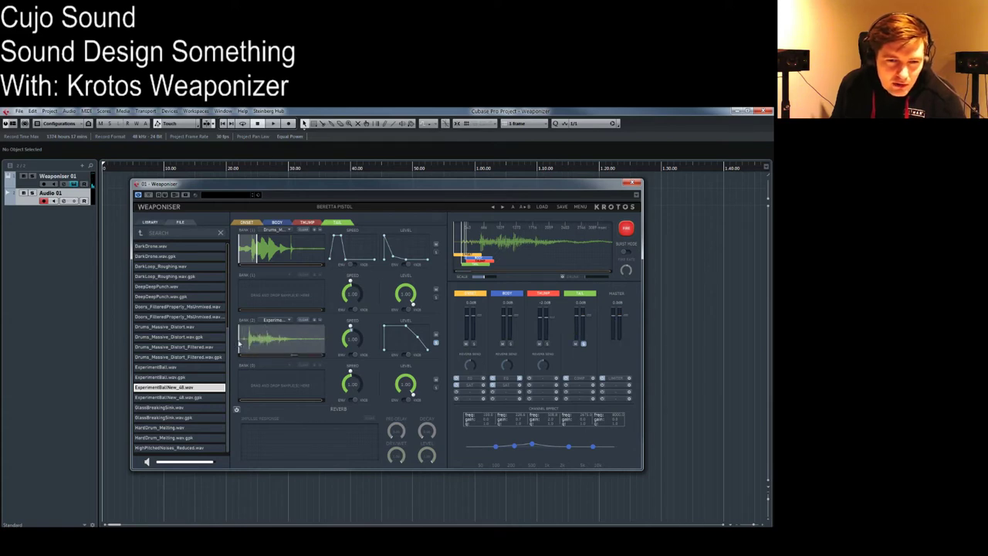
{"action": "left_click_drag", "start_coordinate": [239, 345], "coordinate": [249, 346]}
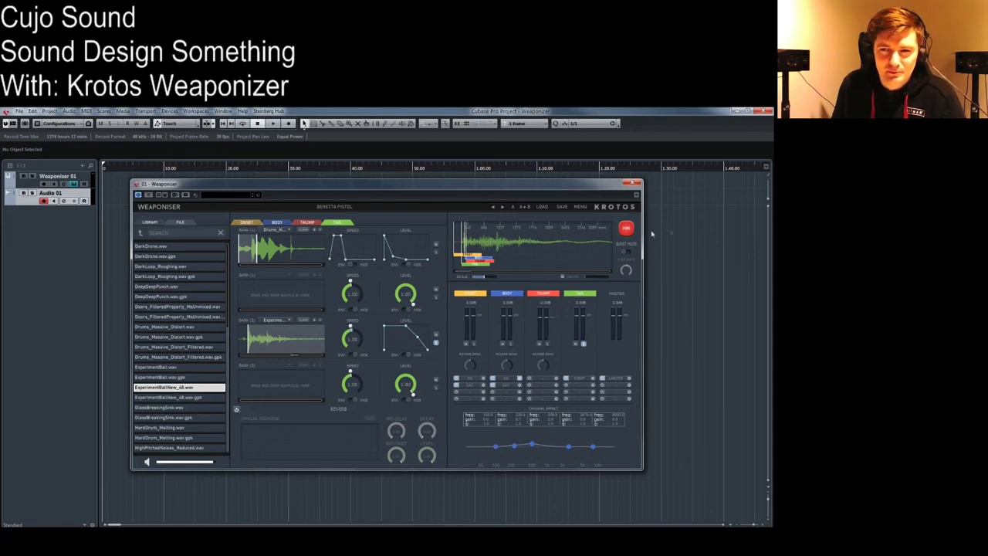
{"action": "left_click", "coordinate": [625, 227]}
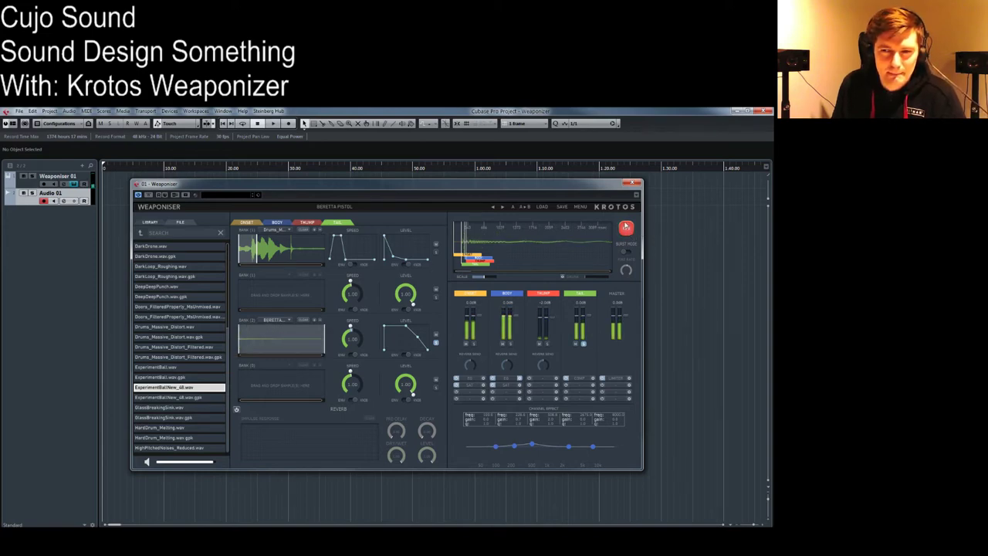
{"action": "left_click", "coordinate": [627, 228]}
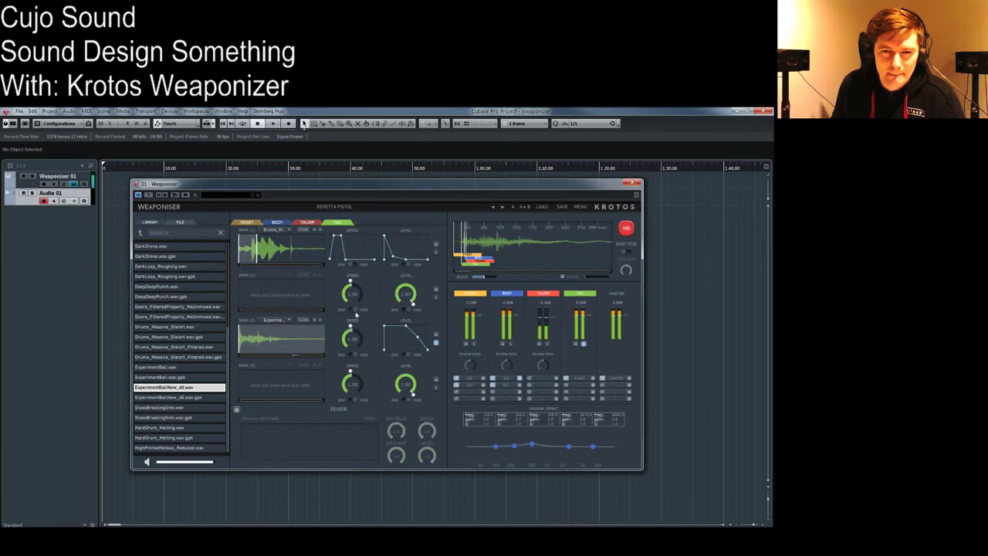
Step: Remove the Beretta sample from the third Tail bank and give the bank a speed envelope that rises toward the end, firing to audition
{"action": "left_click", "coordinate": [289, 319]}
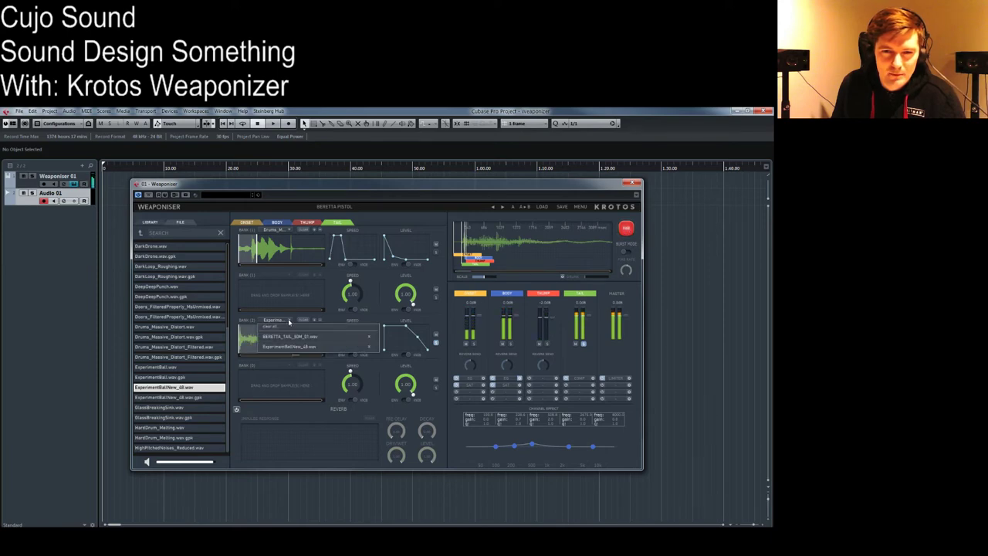
{"action": "left_click", "coordinate": [369, 337]}
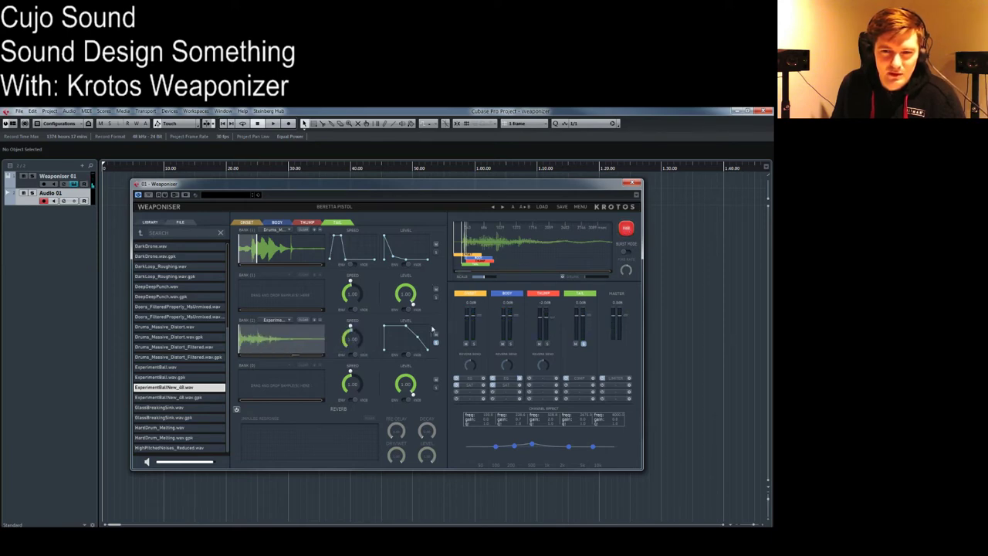
{"action": "left_click", "coordinate": [350, 355]}
{"action": "left_click_drag", "start_coordinate": [376, 339], "coordinate": [366, 325]}
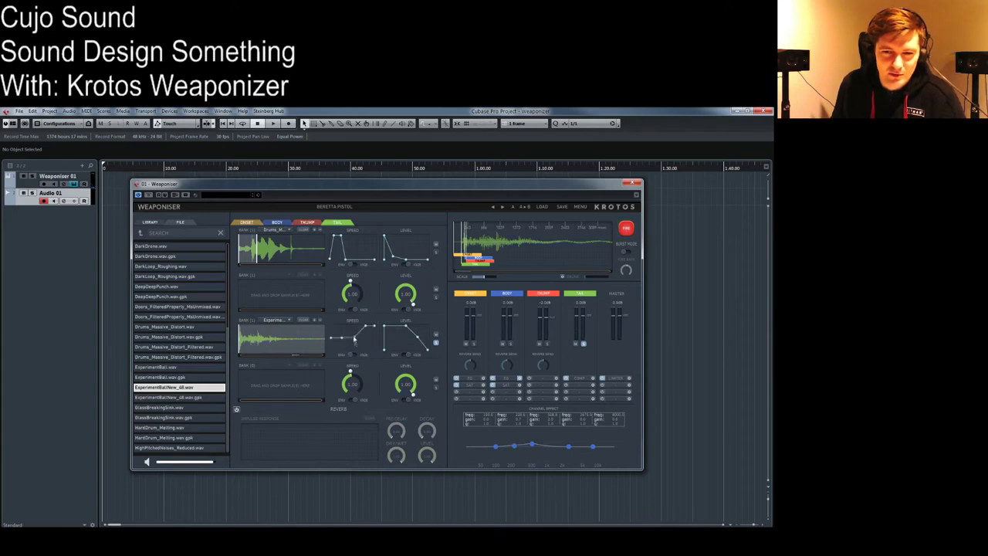
{"action": "left_click", "coordinate": [626, 229]}
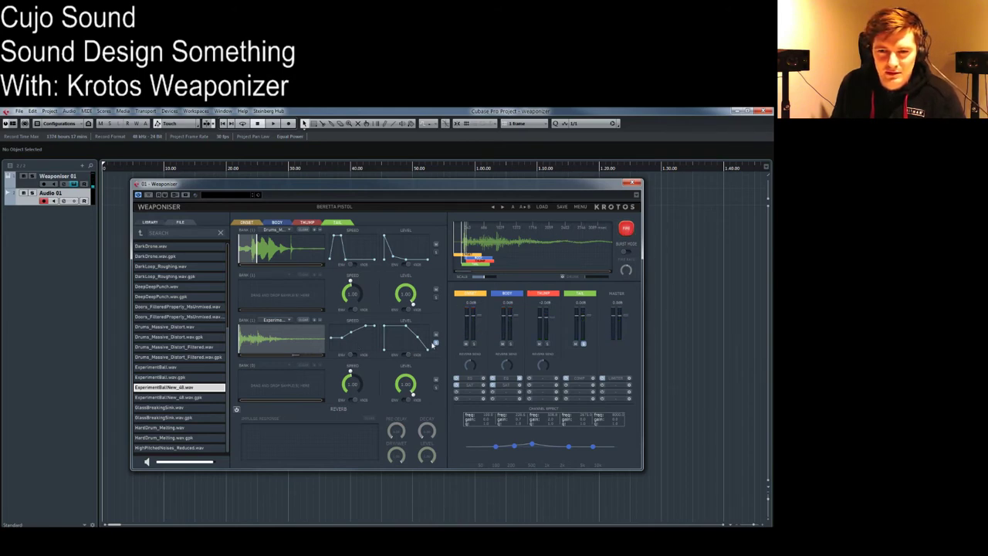
Step: Audition the third Tail bank, zoom its waveform out to the full sample, unsolo the bank, and fire the full mix
{"action": "left_click", "coordinate": [626, 229]}
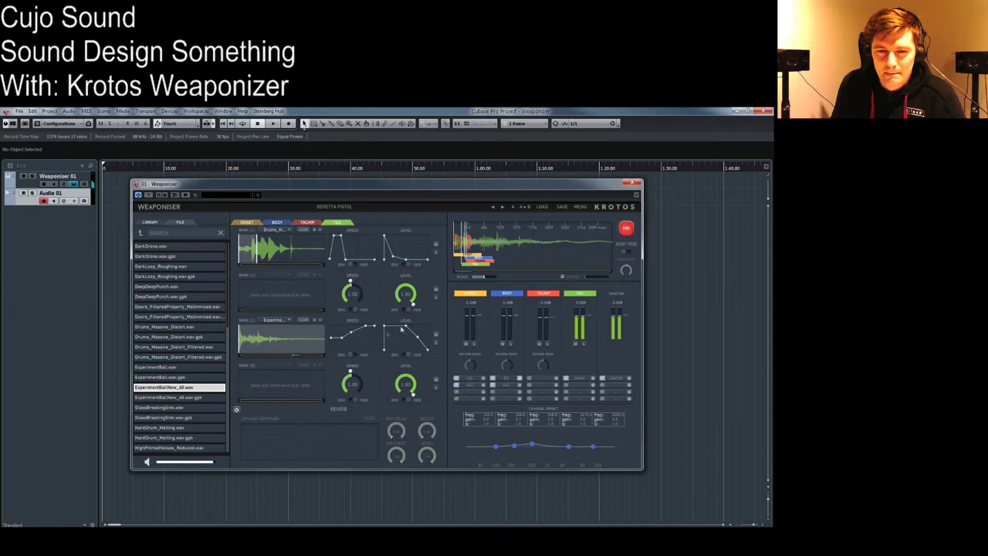
{"action": "mouse_move", "coordinate": [299, 355]}
{"action": "left_mouse_down"}
{"action": "mouse_move", "coordinate": [321, 347]}
{"action": "mouse_move", "coordinate": [237, 354]}
{"action": "mouse_move", "coordinate": [315, 356]}
{"action": "left_mouse_up"}
{"action": "left_click", "coordinate": [321, 321]}
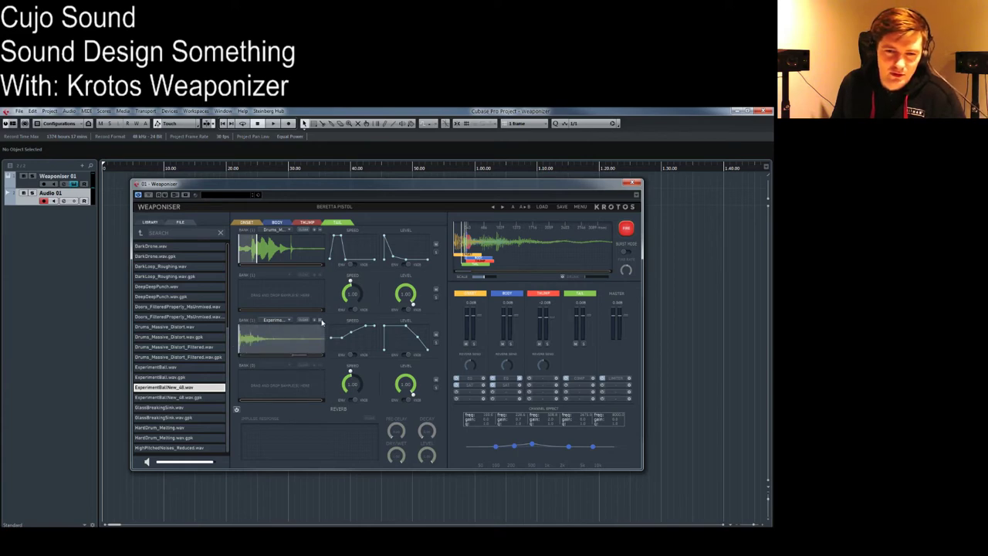
{"action": "left_click", "coordinate": [321, 320]}
{"action": "left_click", "coordinate": [321, 320]}
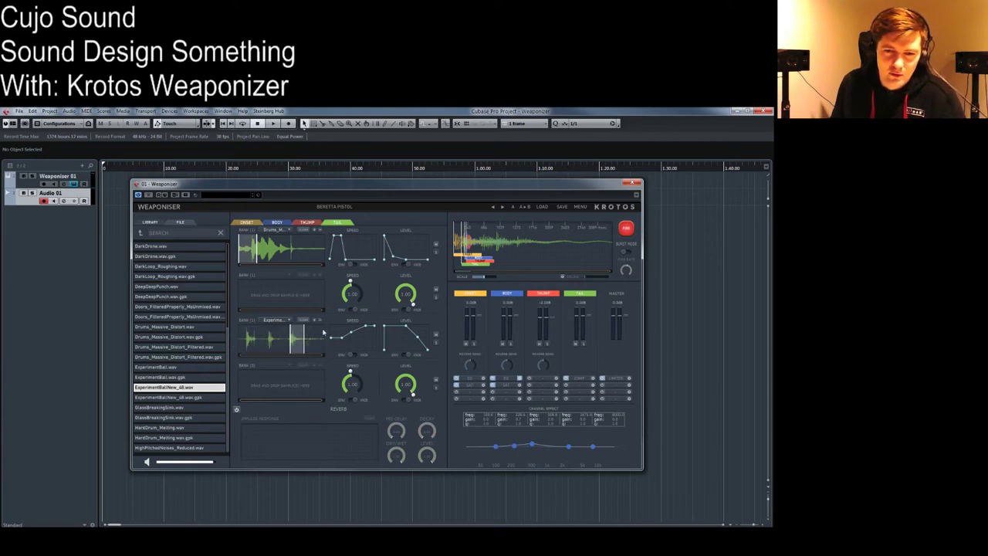
{"action": "left_click", "coordinate": [626, 227]}
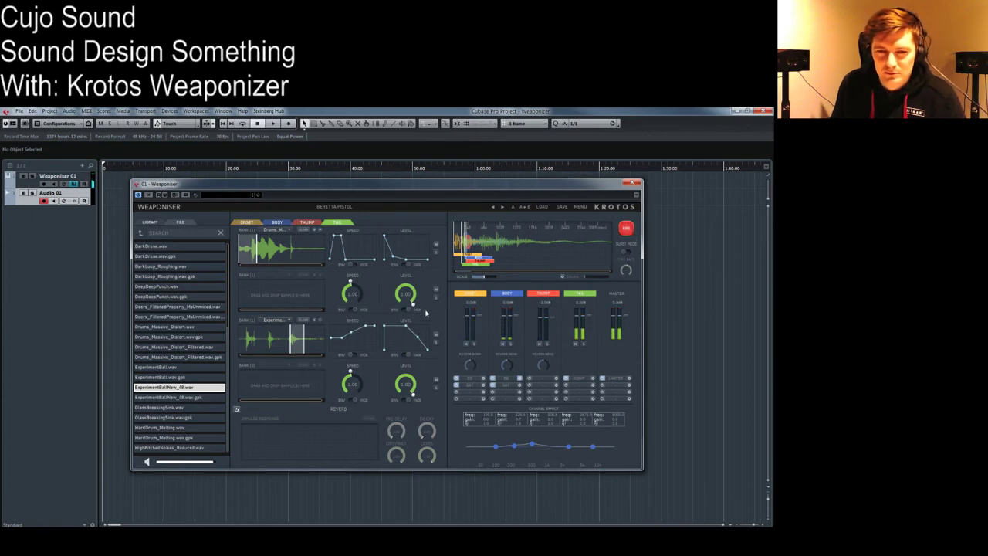
{"action": "left_click", "coordinate": [436, 342]}
{"action": "left_click", "coordinate": [632, 228]}
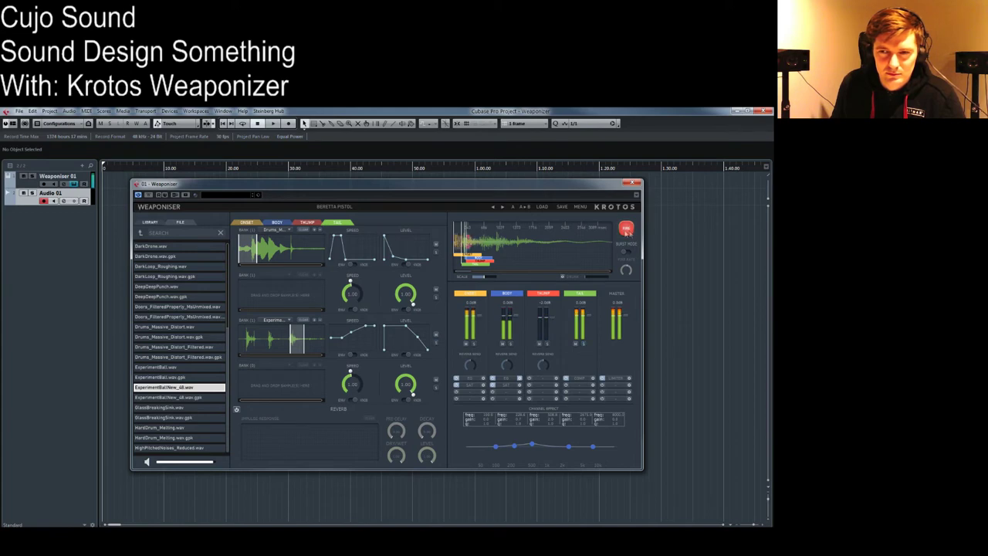
Step: Solo the third Body bank and lower its speed to about 0.35, firing before and after to compare
{"action": "left_click", "coordinate": [276, 222]}
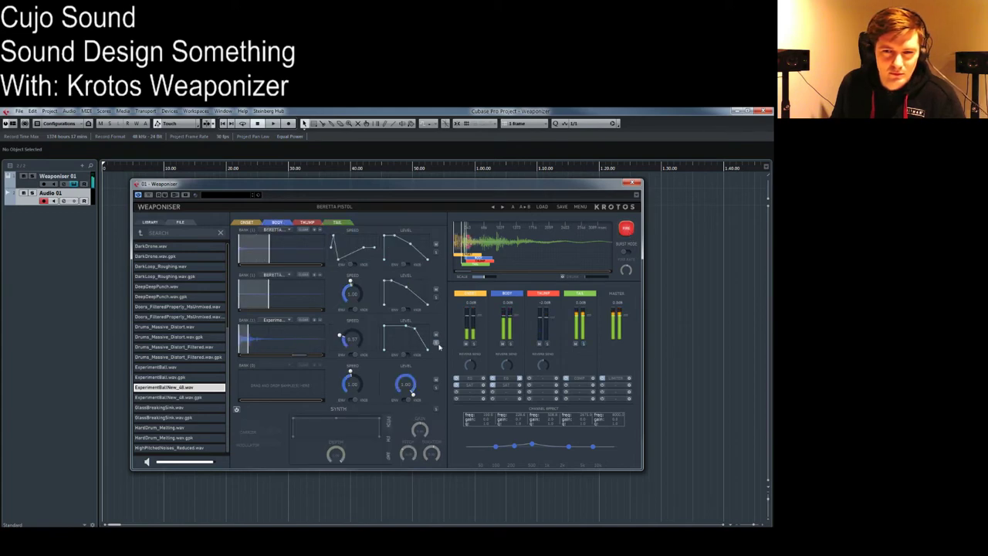
{"action": "left_click", "coordinate": [625, 229]}
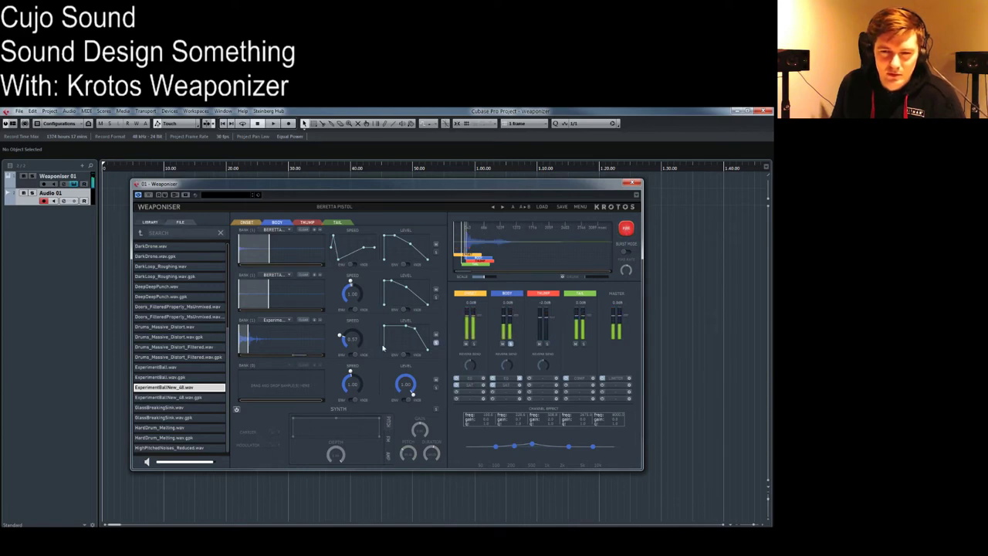
{"action": "left_click_drag", "start_coordinate": [345, 339], "coordinate": [345, 354]}
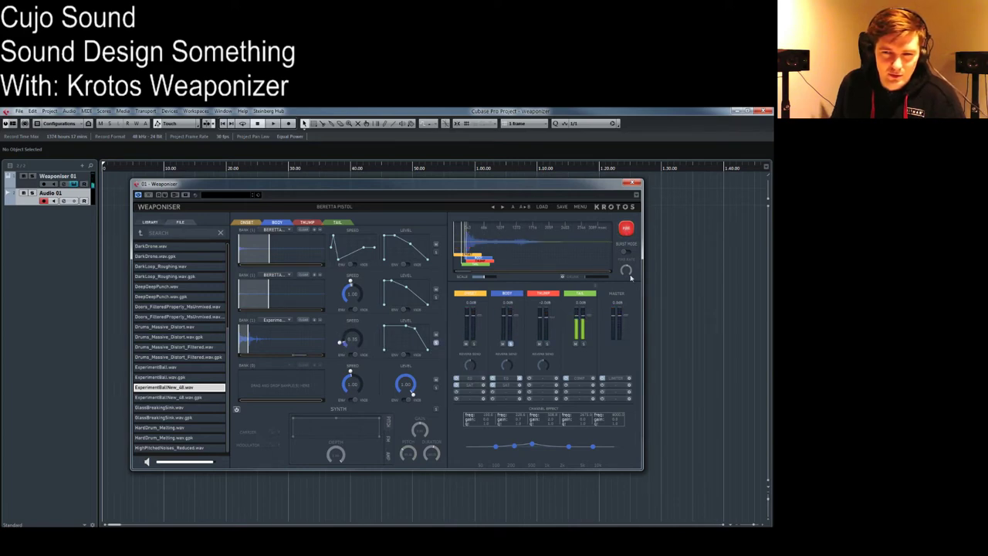
{"action": "left_click", "coordinate": [625, 229]}
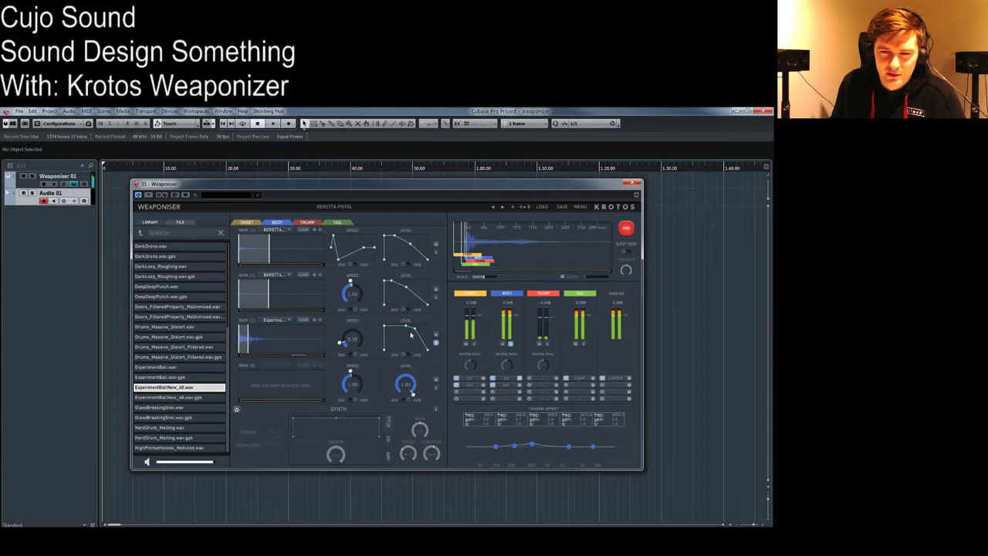
Step: Give the third Body bank a falling speed envelope and a steadily decaying level envelope, unsolo it, and fire to audition
{"action": "left_click", "coordinate": [350, 355]}
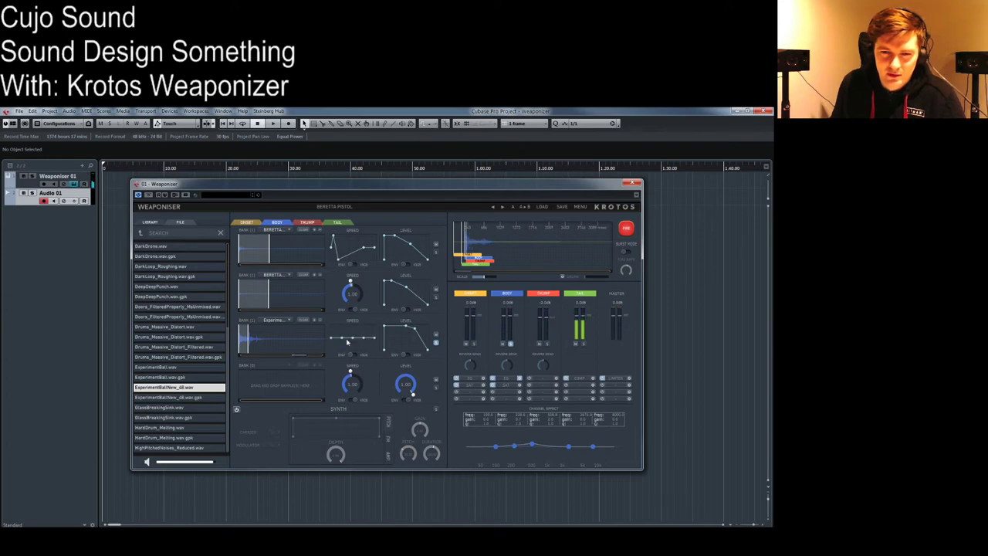
{"action": "mouse_move", "coordinate": [353, 338]}
{"action": "left_mouse_down"}
{"action": "mouse_move", "coordinate": [353, 350]}
{"action": "mouse_move", "coordinate": [366, 349]}
{"action": "left_mouse_up"}
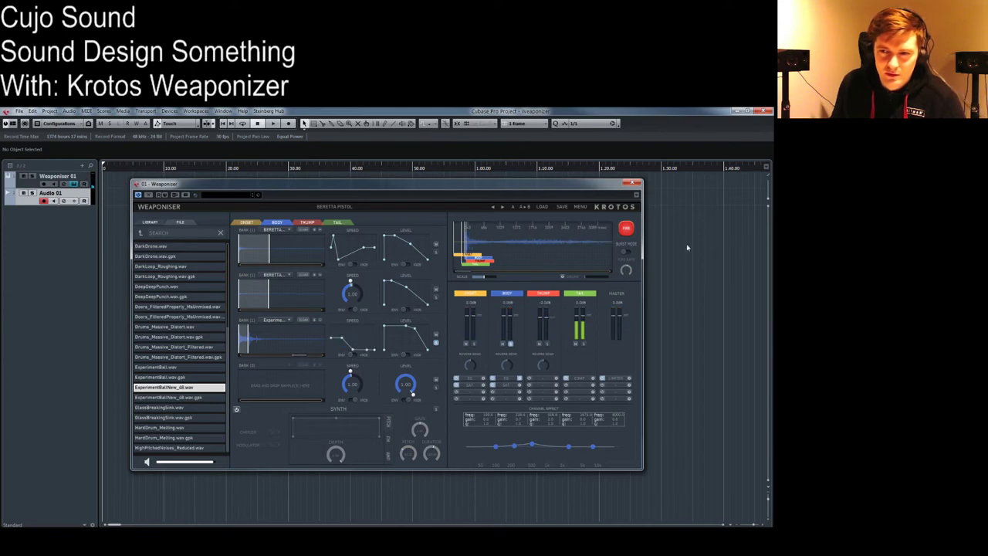
{"action": "left_click", "coordinate": [627, 228]}
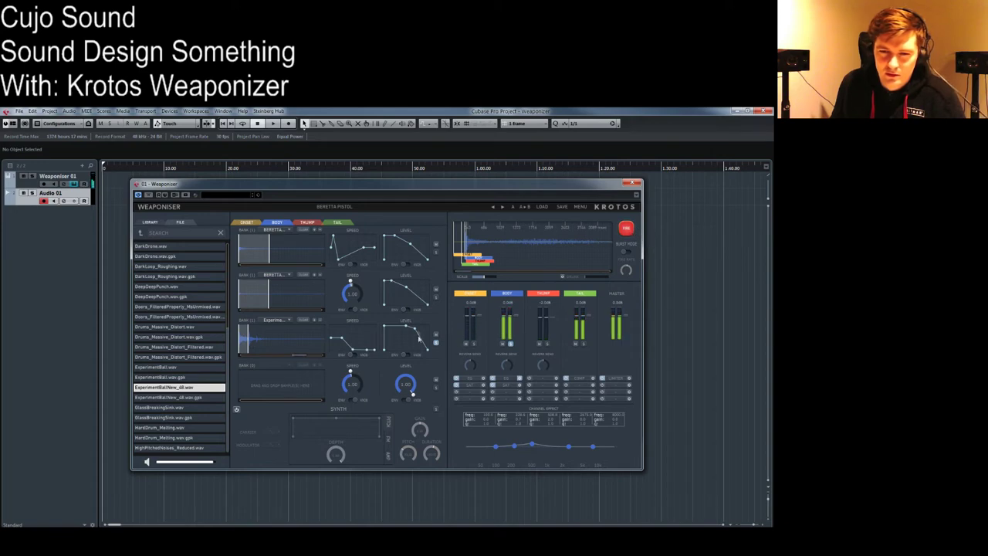
{"action": "left_click", "coordinate": [626, 229]}
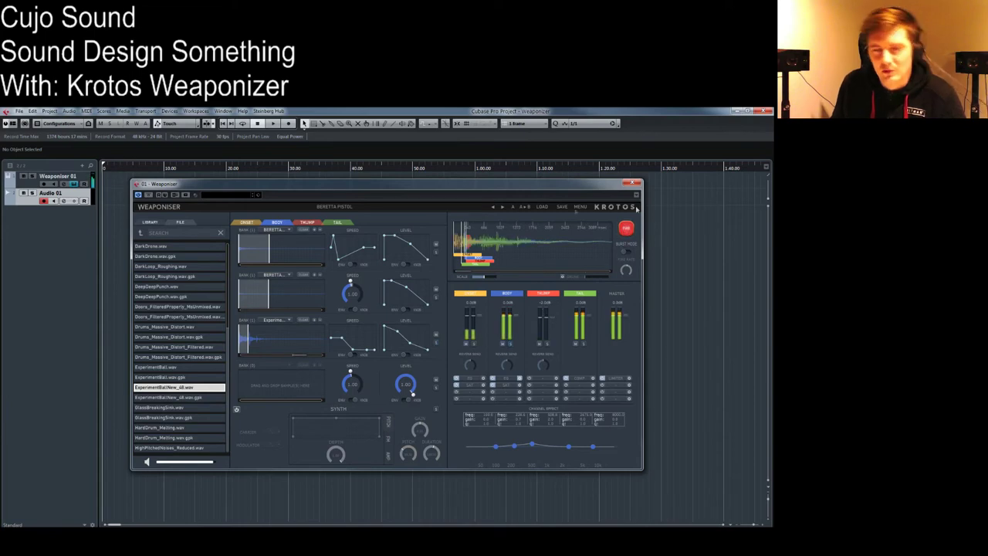
{"action": "left_click", "coordinate": [627, 230]}
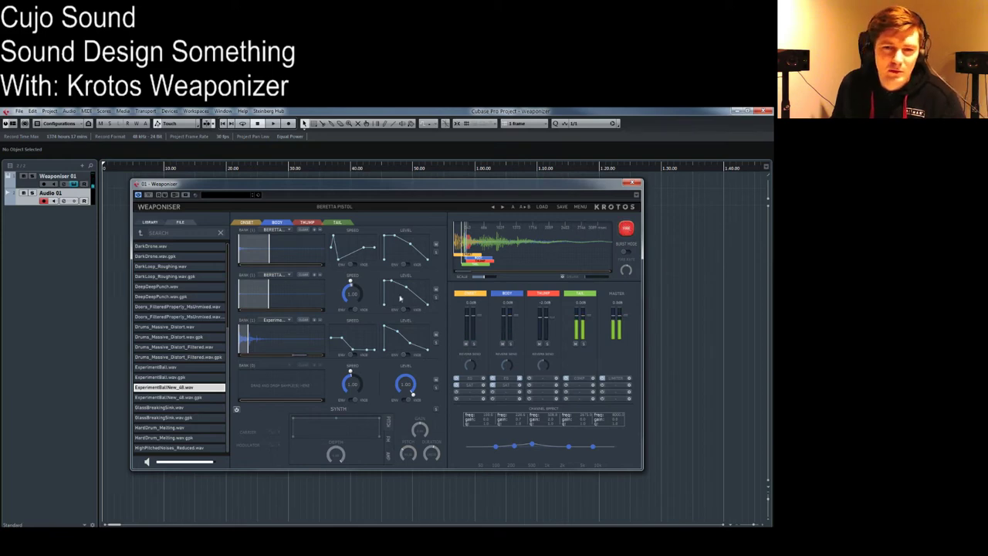
Step: Solo the second Body bank and fire to audition it, then review the Onset, Thump and Tail layers
{"action": "left_click", "coordinate": [627, 229]}
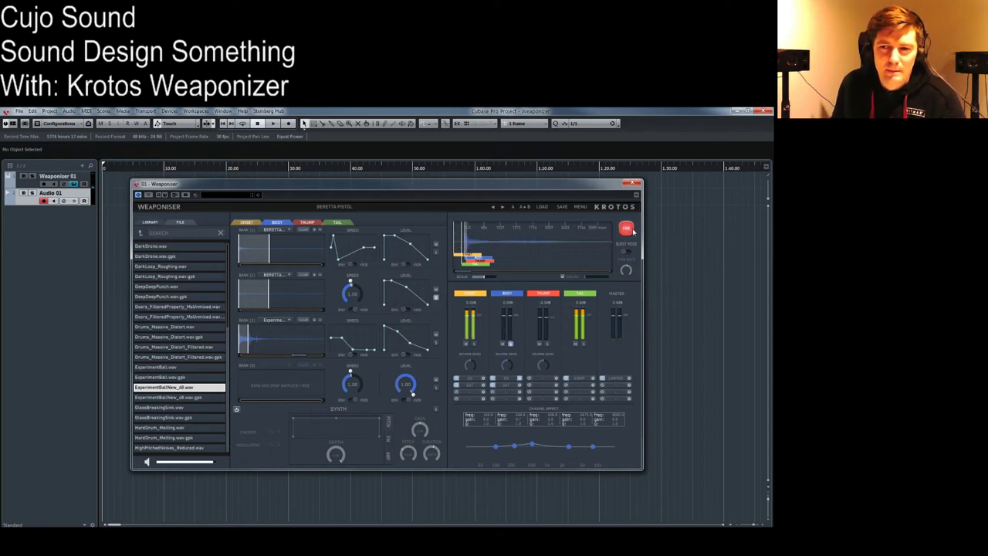
{"action": "left_click", "coordinate": [628, 229]}
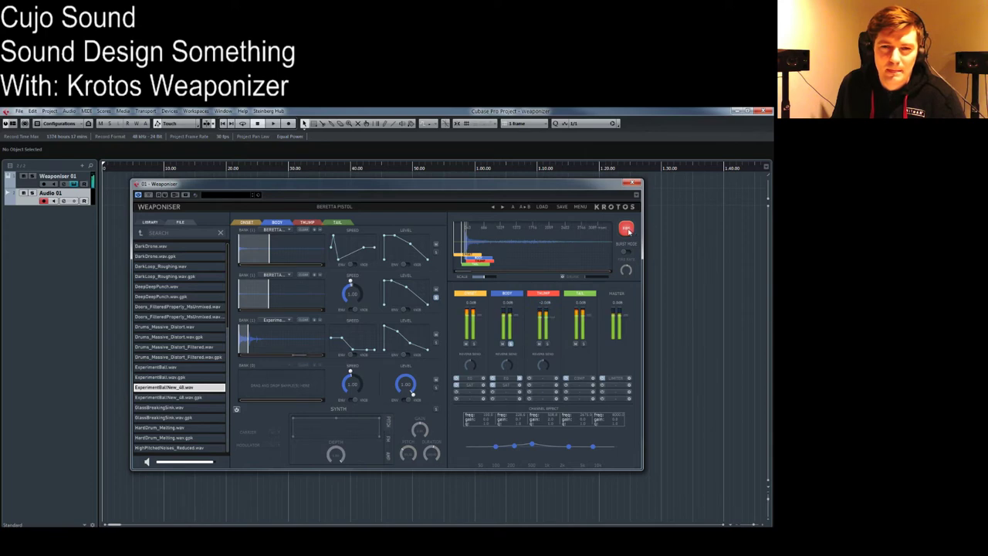
{"action": "left_click", "coordinate": [245, 223]}
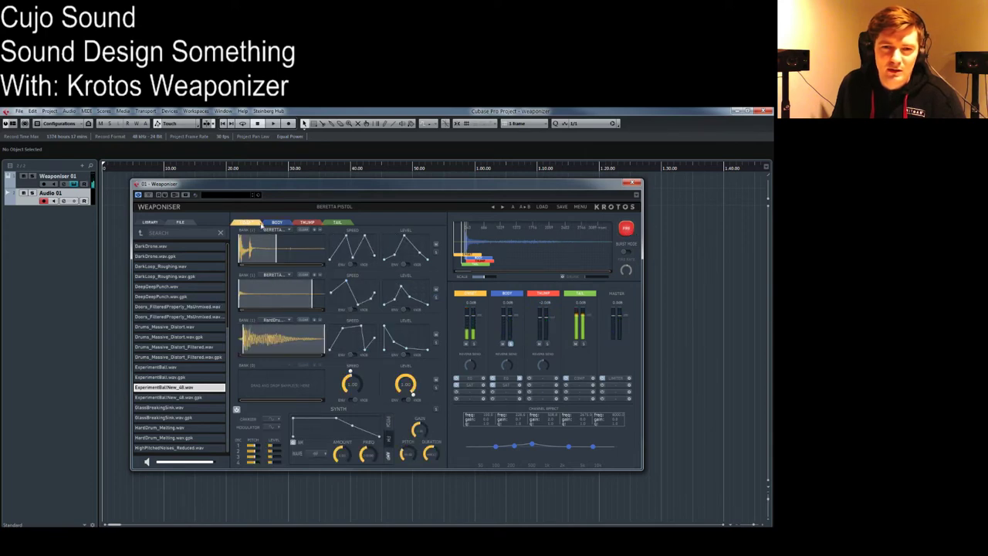
{"action": "left_click", "coordinate": [307, 222]}
{"action": "left_click", "coordinate": [338, 222]}
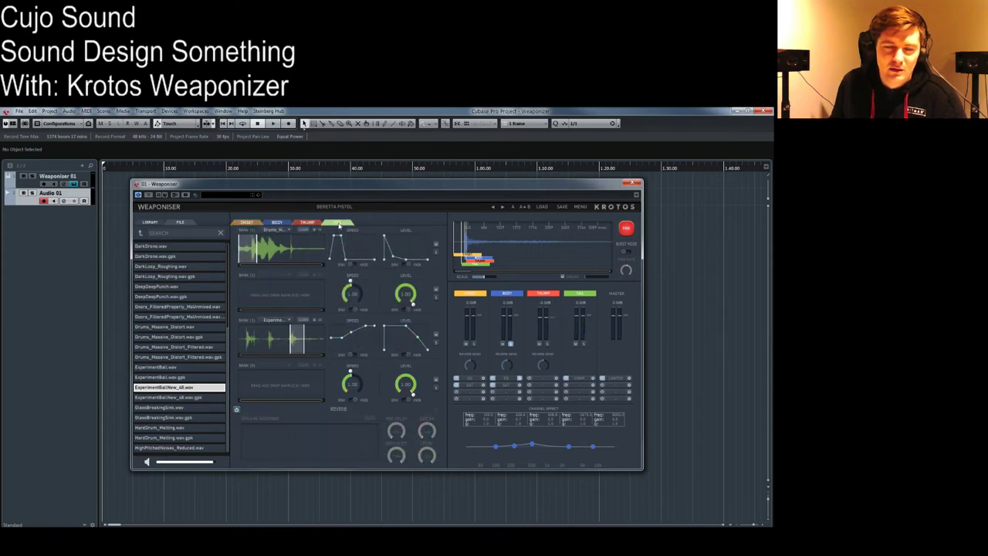
Step: Audition the third and first Tail banks alone in turn, then clear the bank solos and the Body channel's solo
{"action": "left_click", "coordinate": [625, 229]}
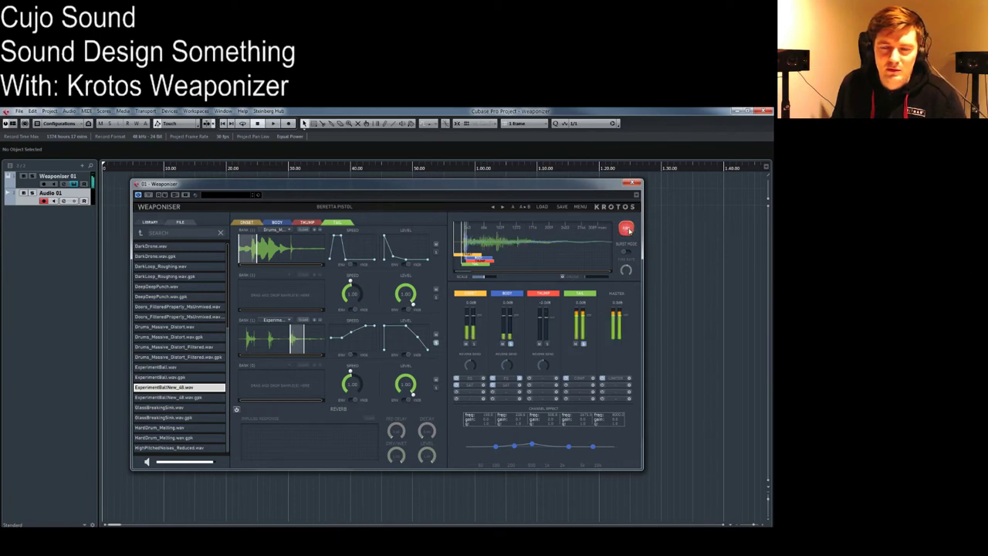
{"action": "left_click", "coordinate": [629, 229]}
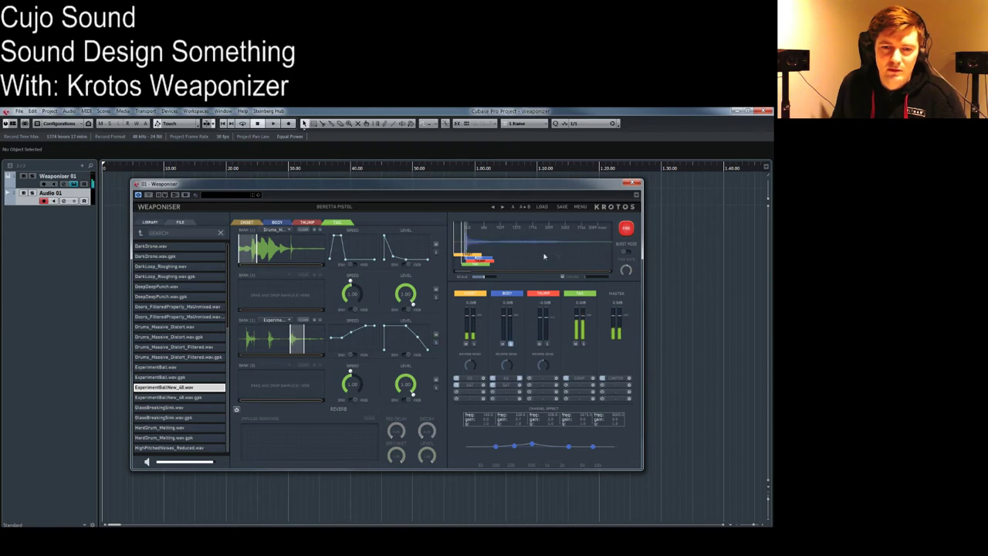
{"action": "left_click", "coordinate": [436, 252]}
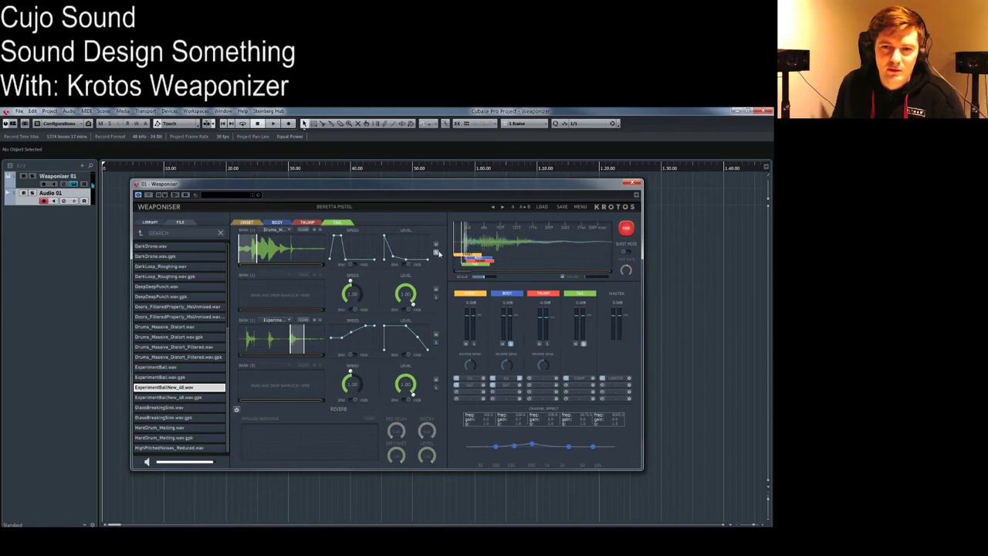
{"action": "left_click", "coordinate": [626, 228]}
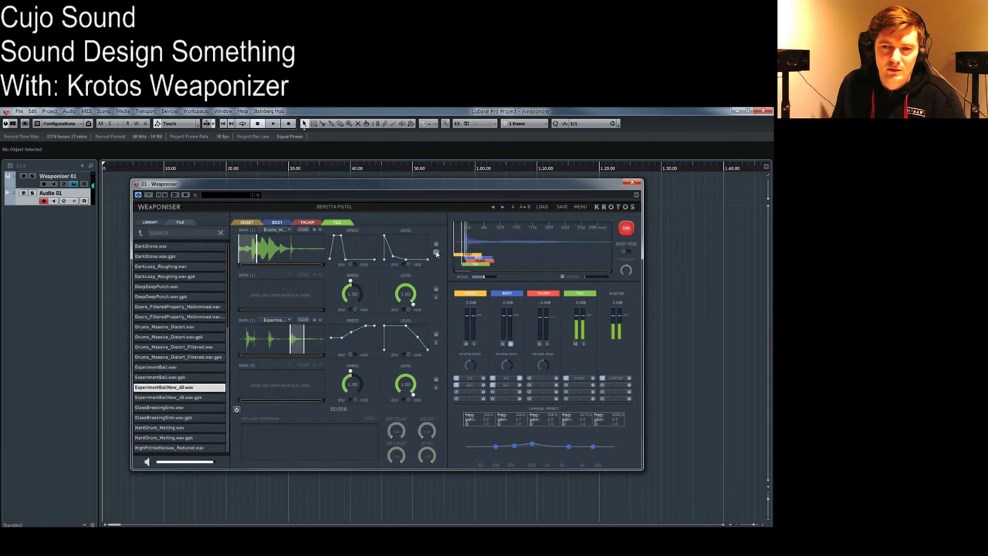
{"action": "left_click", "coordinate": [512, 345]}
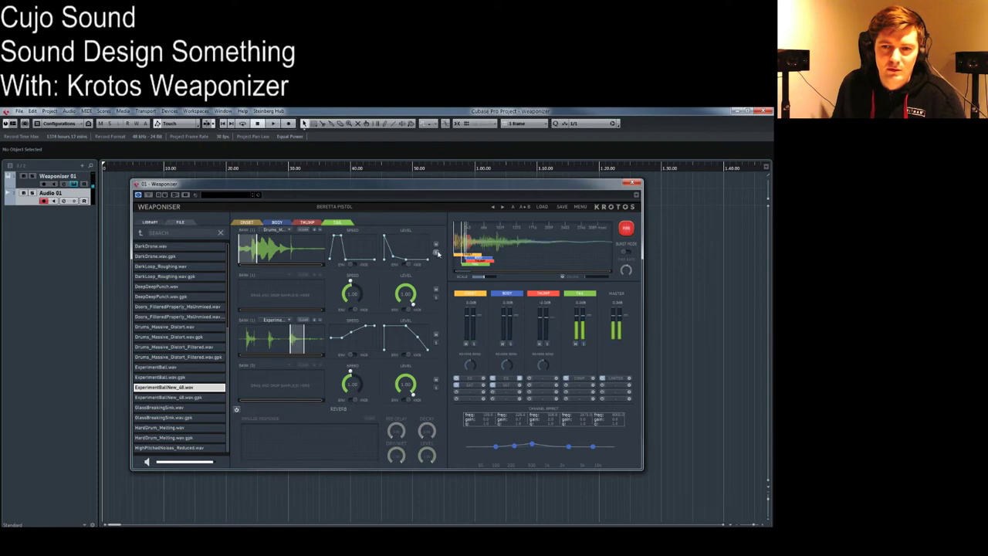
Step: Start the first Tail bank's level envelope low with a small early peak and shorten its playback region, firing soloed and in the mix
{"action": "left_click", "coordinate": [626, 230]}
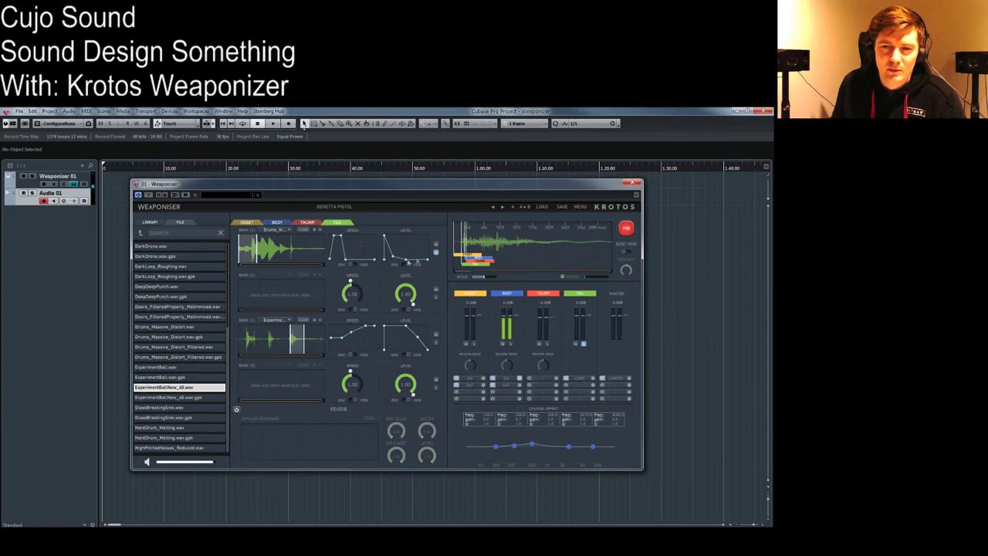
{"action": "left_click", "coordinate": [628, 229]}
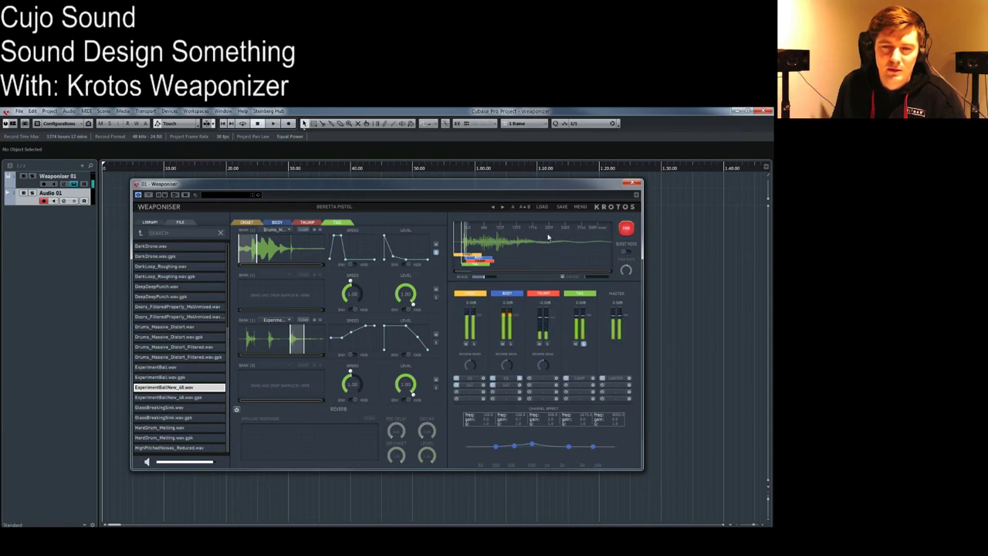
{"action": "left_click", "coordinate": [626, 228]}
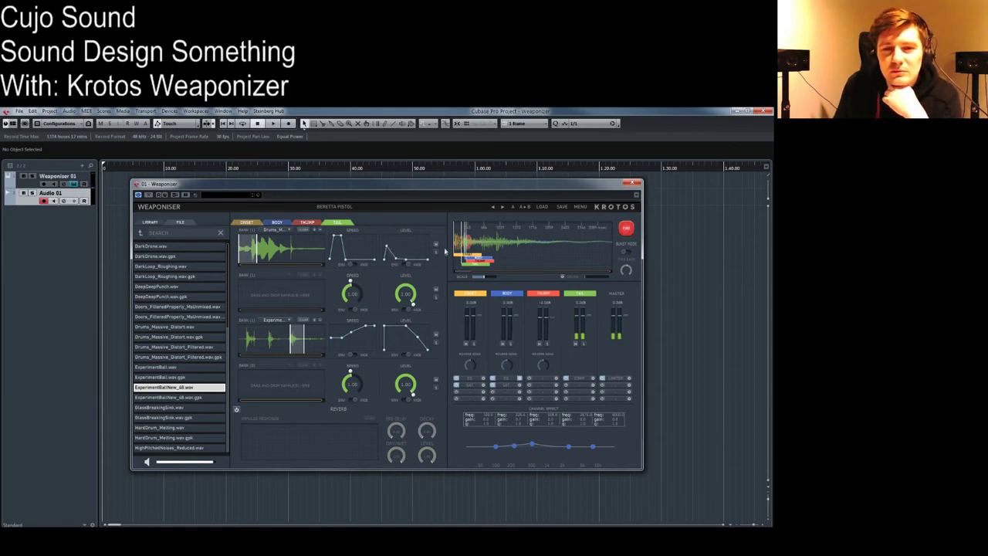
{"action": "left_click", "coordinate": [626, 227]}
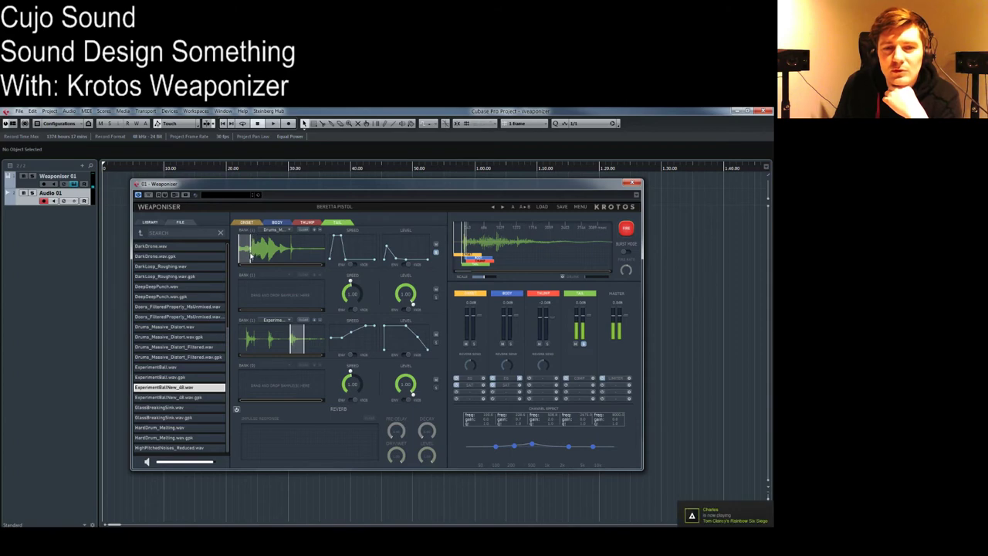
{"action": "left_click", "coordinate": [626, 227]}
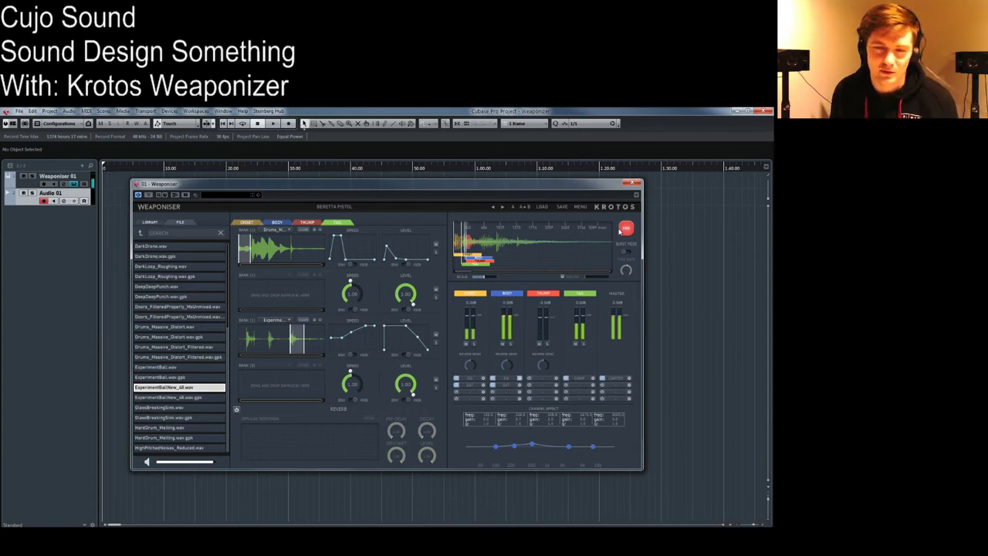
Step: Zoom into the second Onset bank's waveform, reshape the third Onset bank's level envelope to hold high before dropping sharply, and fire
{"action": "left_click", "coordinate": [247, 222]}
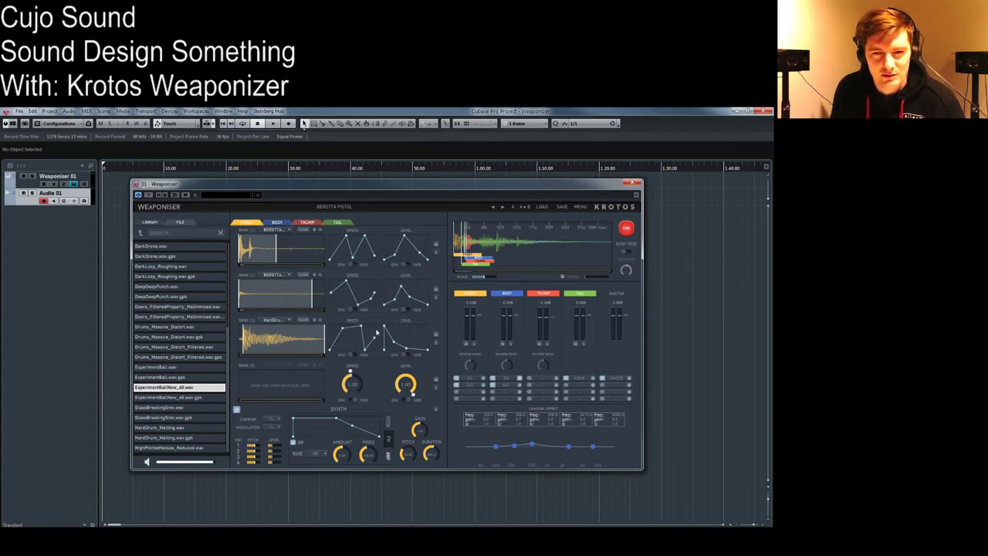
{"action": "left_click", "coordinate": [286, 322]}
{"action": "left_click", "coordinate": [290, 312]}
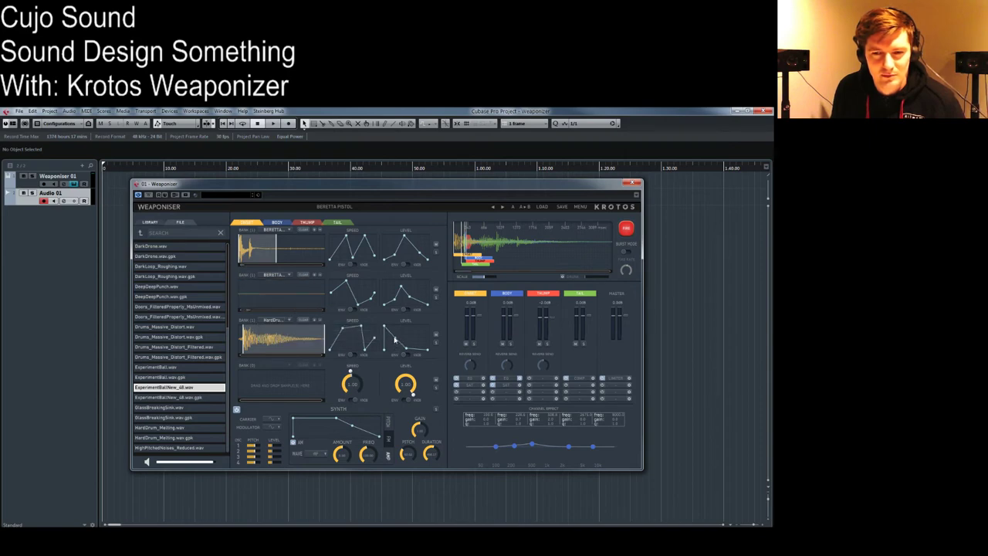
{"action": "left_click", "coordinate": [626, 224]}
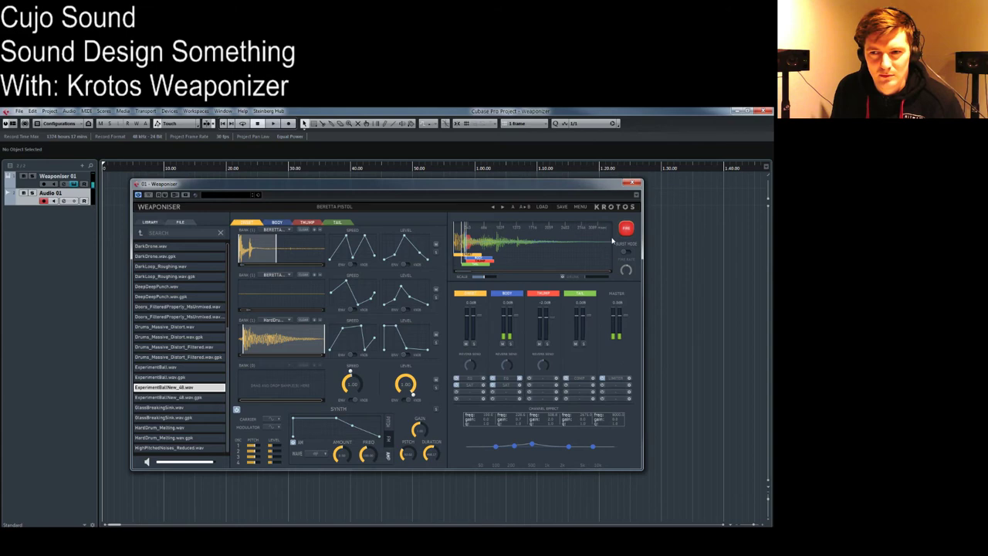
{"action": "left_click", "coordinate": [625, 228]}
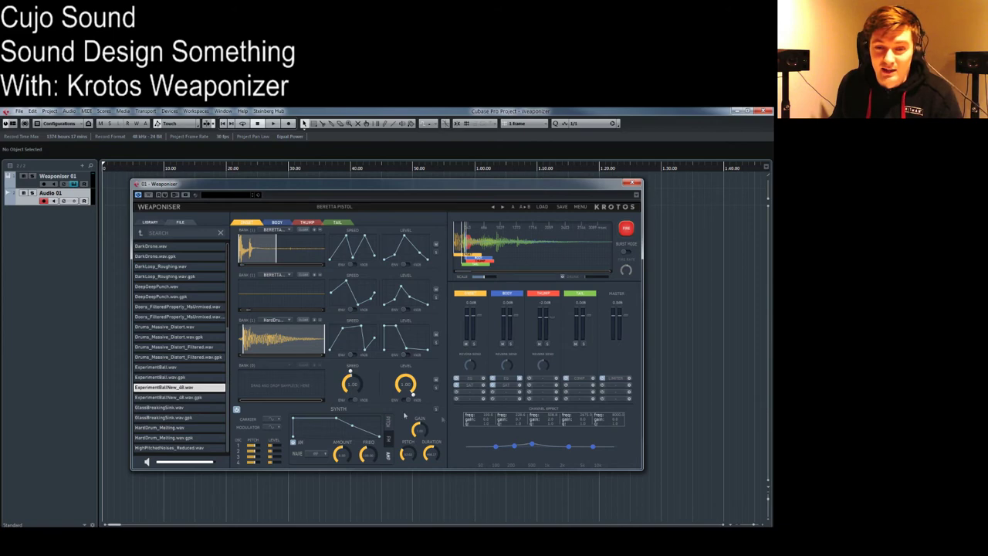
Step: Boost the third band of the channel effect EQ into a strong peak and move it up to about 2 kHz, firing to compare
{"action": "left_click_drag", "start_coordinate": [533, 445], "coordinate": [538, 429]}
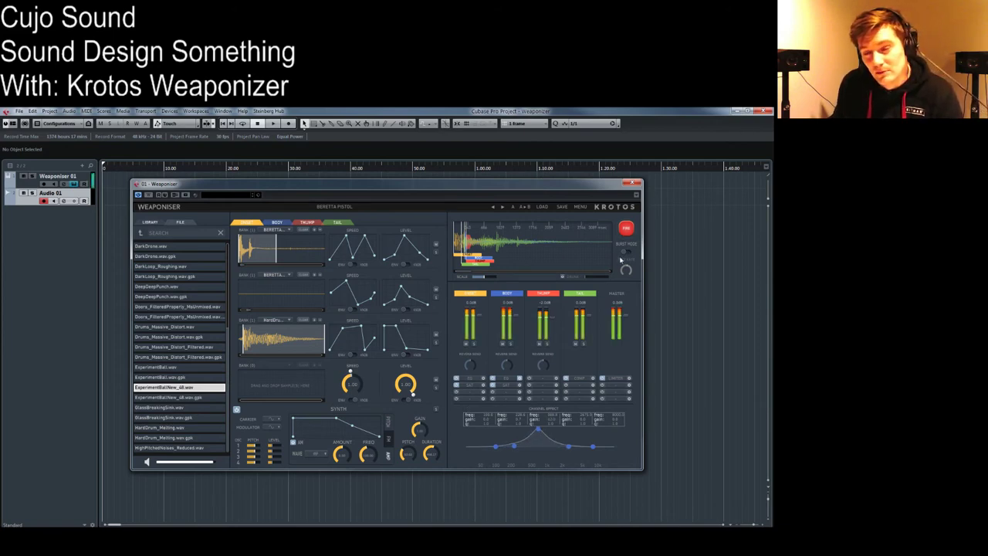
{"action": "left_click_drag", "start_coordinate": [538, 429], "coordinate": [561, 429]}
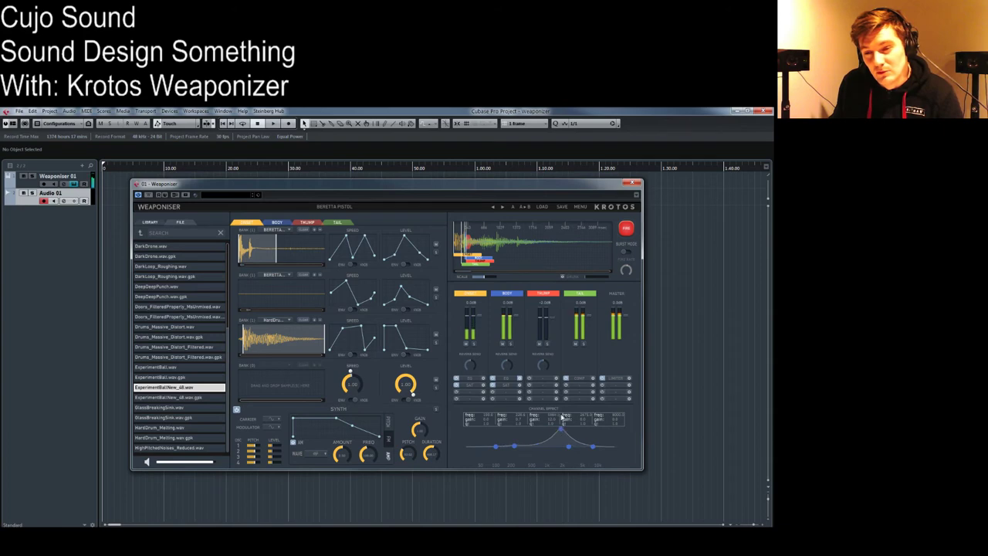
{"action": "left_click", "coordinate": [626, 229]}
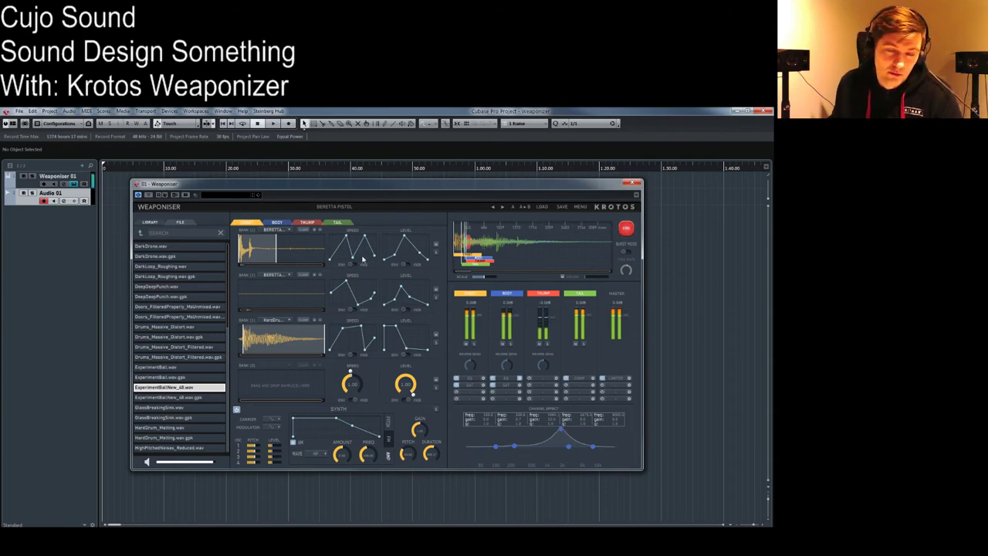
Step: Load DarkDrone.wav into the second Onset bank, limit playback to a short region near its start, and fire with the bank soloed
{"action": "left_click", "coordinate": [629, 228]}
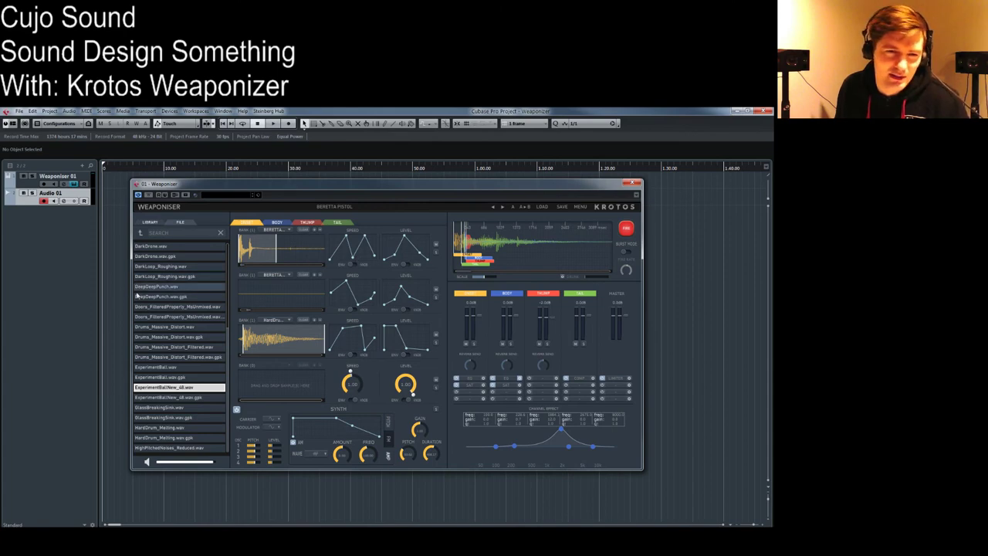
{"action": "left_click", "coordinate": [160, 247]}
{"action": "left_click_drag", "start_coordinate": [161, 247], "coordinate": [270, 288]}
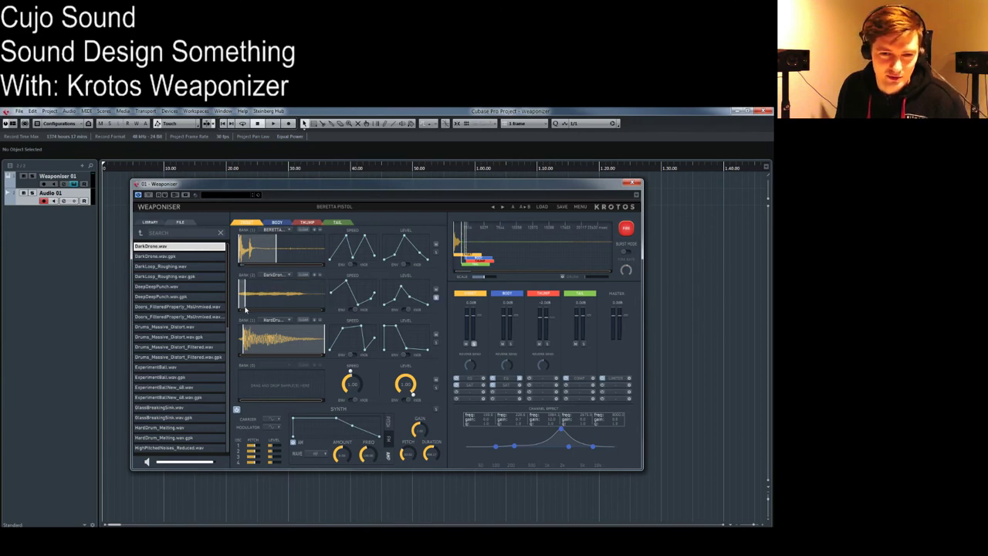
{"action": "left_click", "coordinate": [626, 229]}
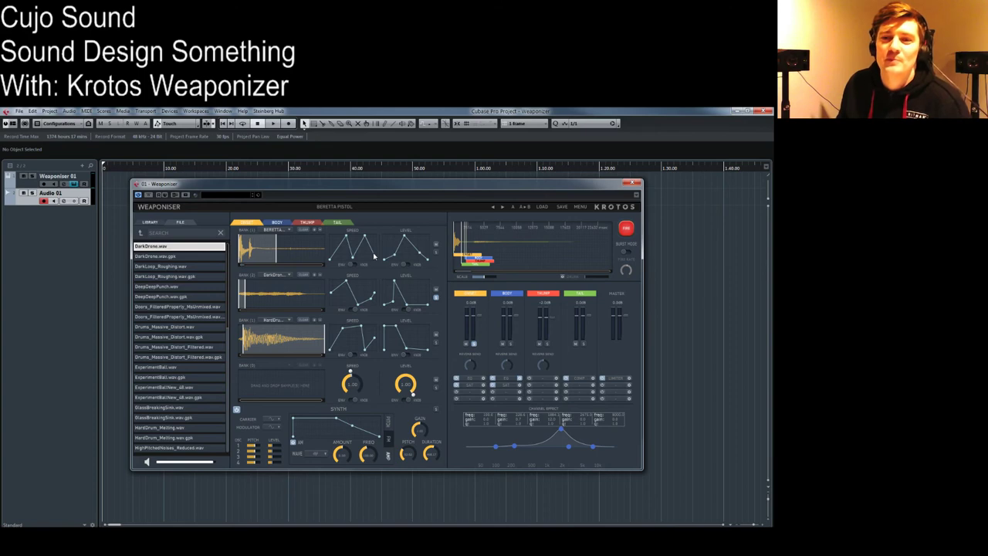
Step: Reshape the second Onset bank's speed and level envelopes to peak early and drop, firing soloed and with the solos cleared
{"action": "left_click", "coordinate": [627, 230]}
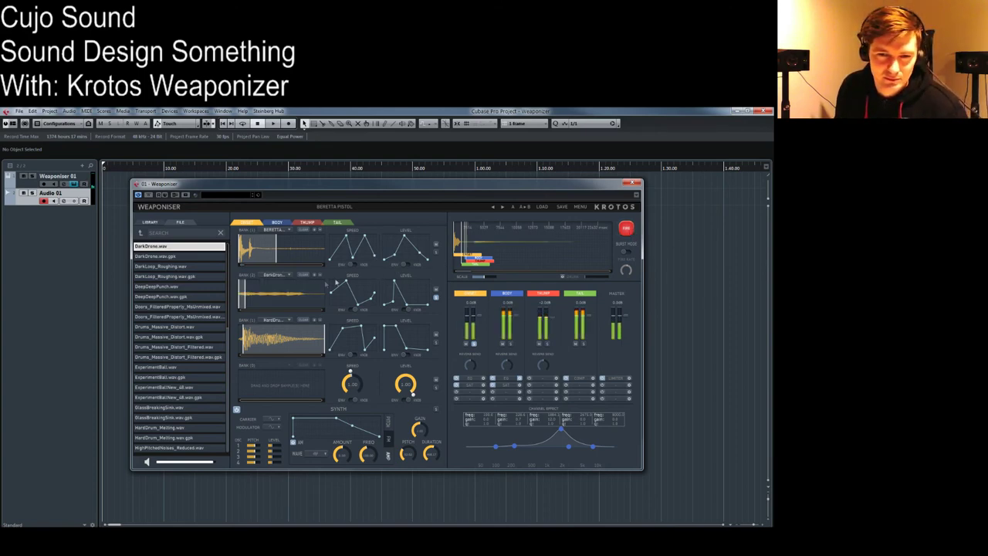
{"action": "left_click", "coordinate": [281, 275]}
{"action": "left_click", "coordinate": [370, 291]}
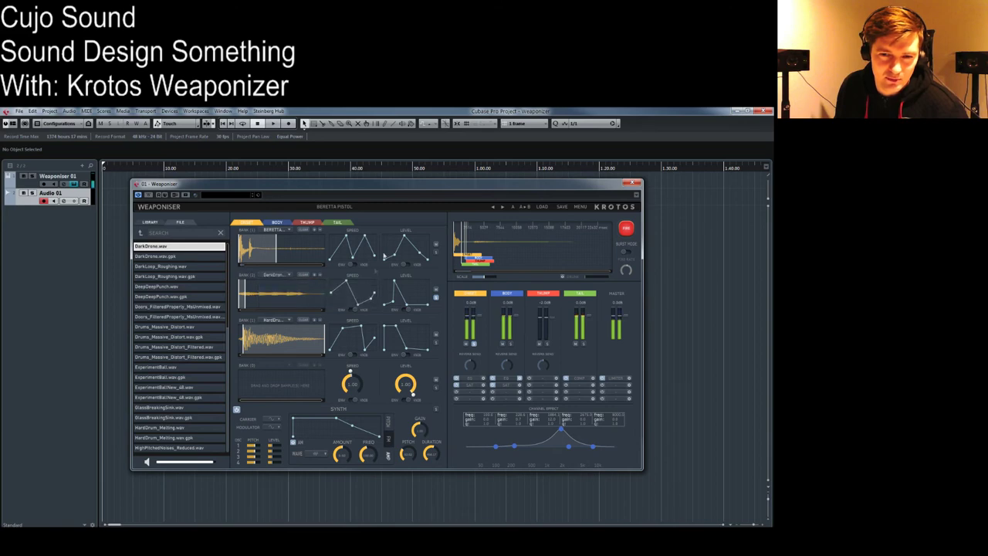
{"action": "left_click", "coordinate": [628, 233]}
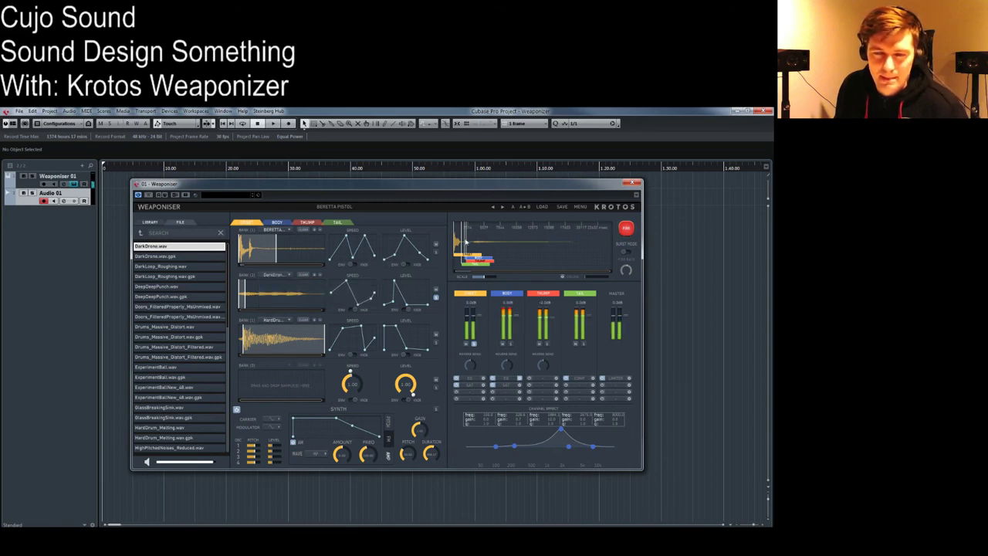
{"action": "left_click", "coordinate": [628, 230]}
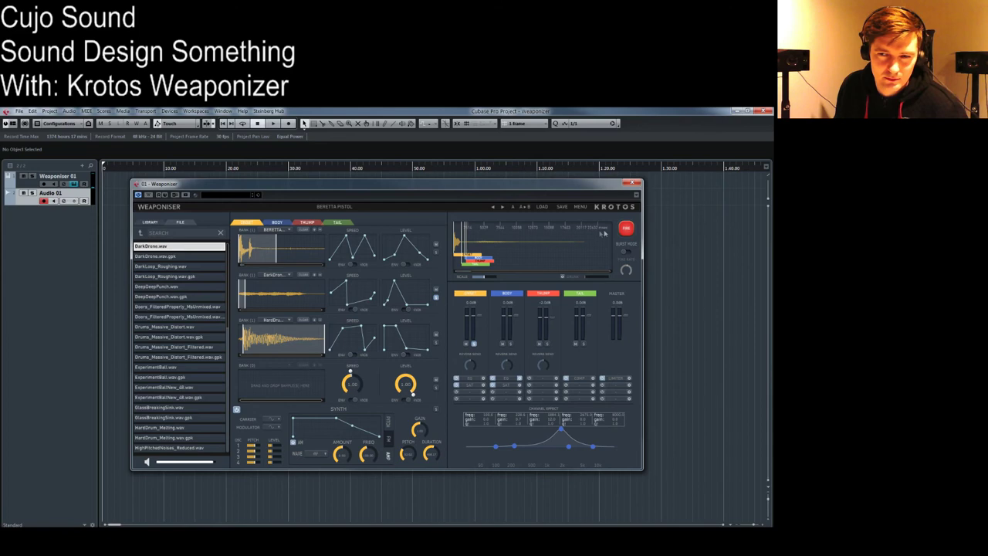
{"action": "left_click", "coordinate": [626, 228]}
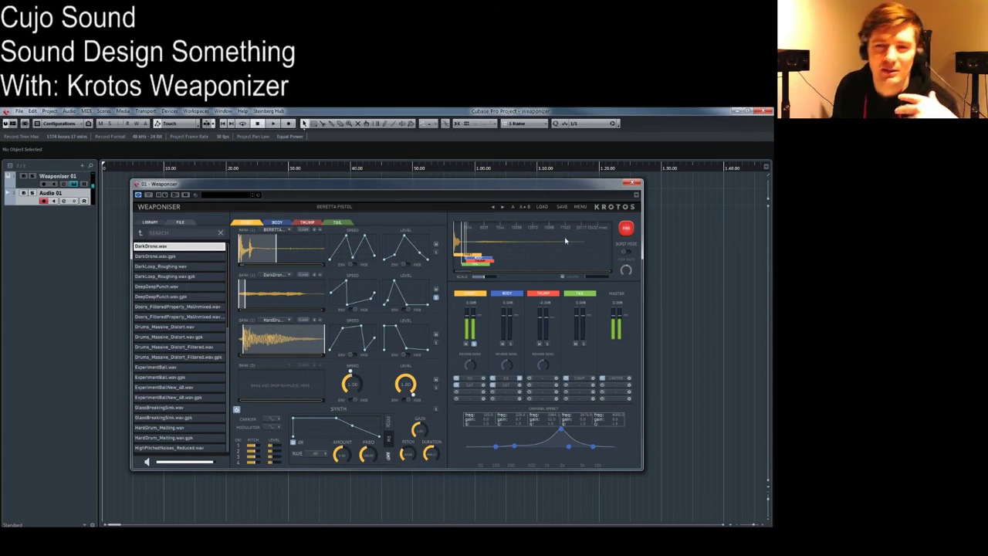
{"action": "left_click", "coordinate": [627, 230]}
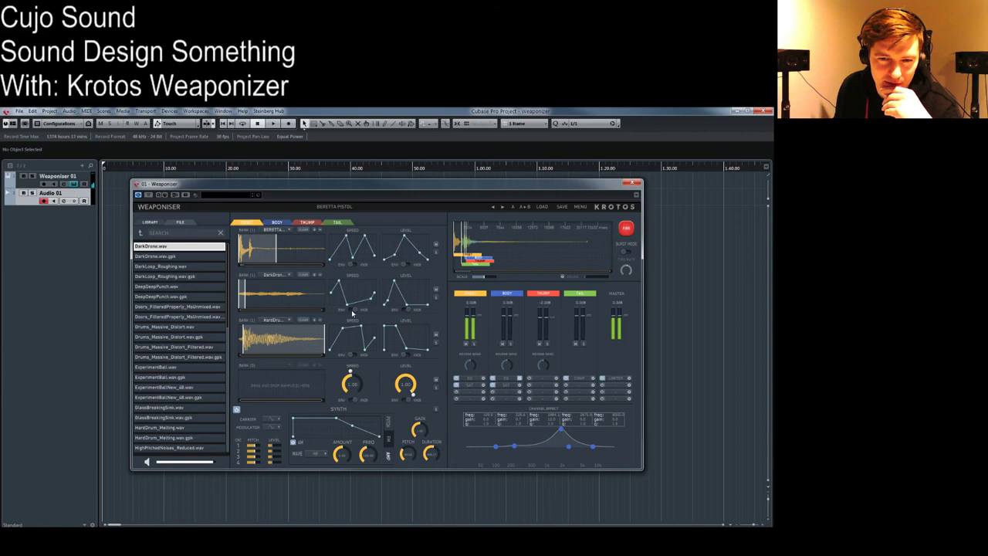
{"action": "left_click", "coordinate": [628, 231]}
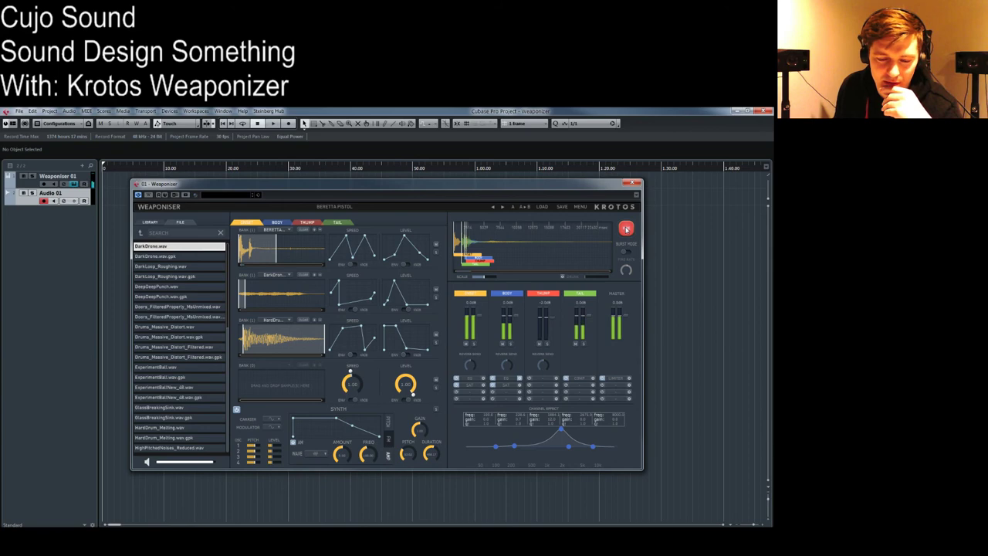
Step: Boost the first band of the channel effect EQ into a strong peak near 100 Hz, firing before and after
{"action": "left_click", "coordinate": [625, 229]}
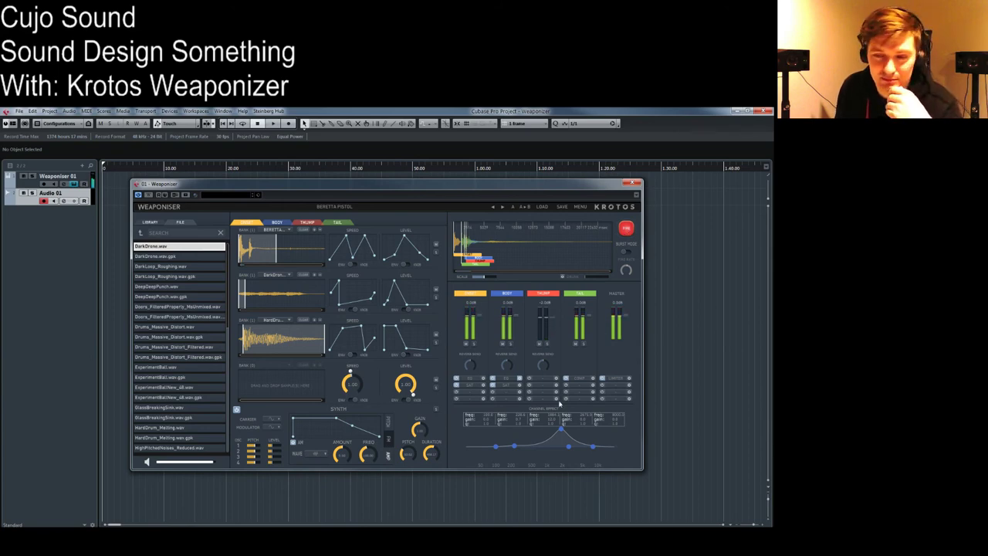
{"action": "left_click_drag", "start_coordinate": [495, 446], "coordinate": [496, 426]}
{"action": "left_click", "coordinate": [627, 228]}
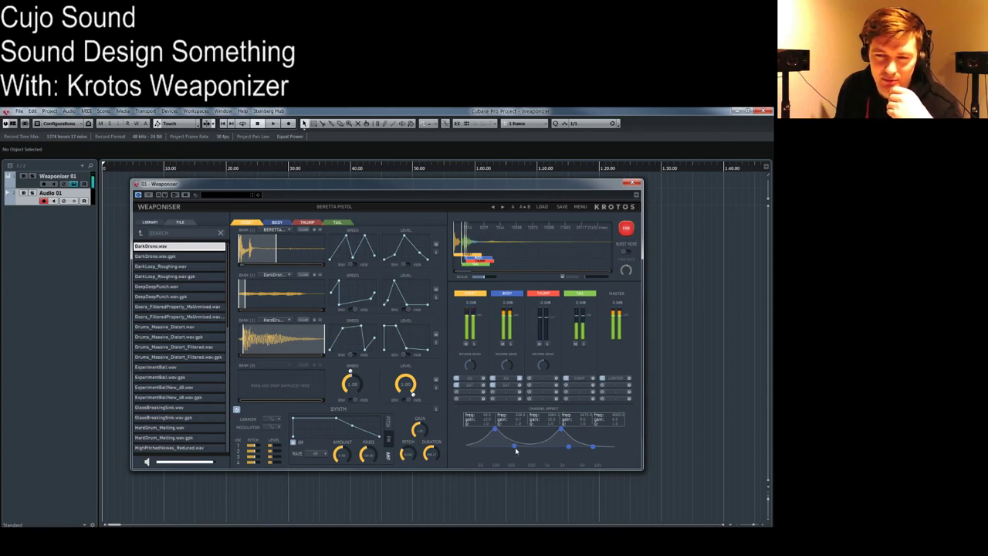
Step: Open the Tail section, replace the library's Pistol filter with Outdoor to browse its files, and switch the filter to Indoor
{"action": "left_click", "coordinate": [276, 222]}
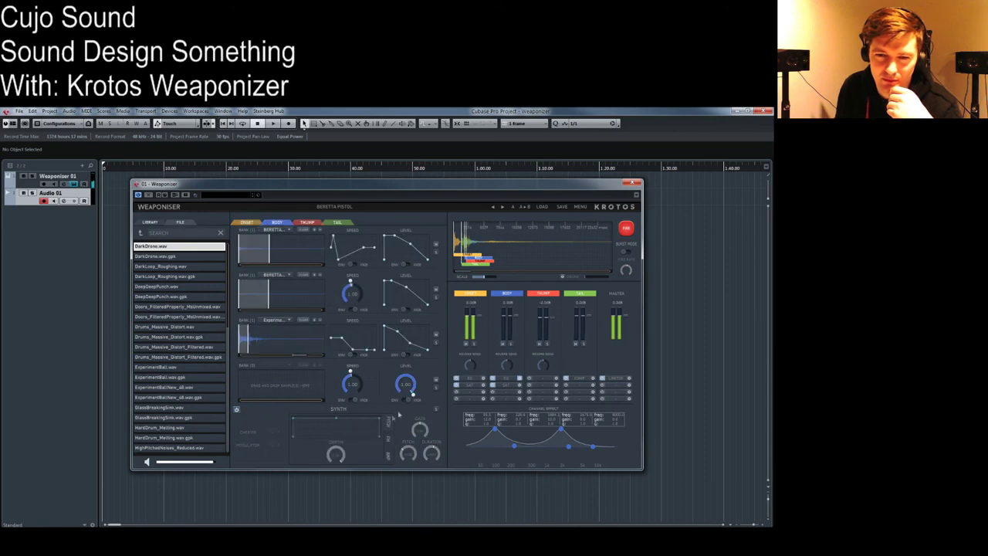
{"action": "left_click", "coordinate": [338, 223]}
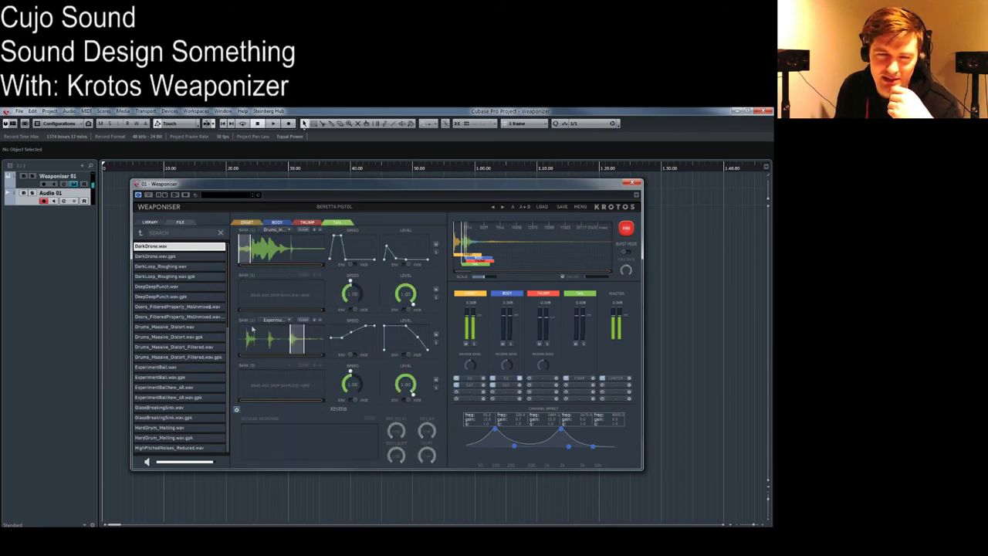
{"action": "left_click", "coordinate": [150, 222]}
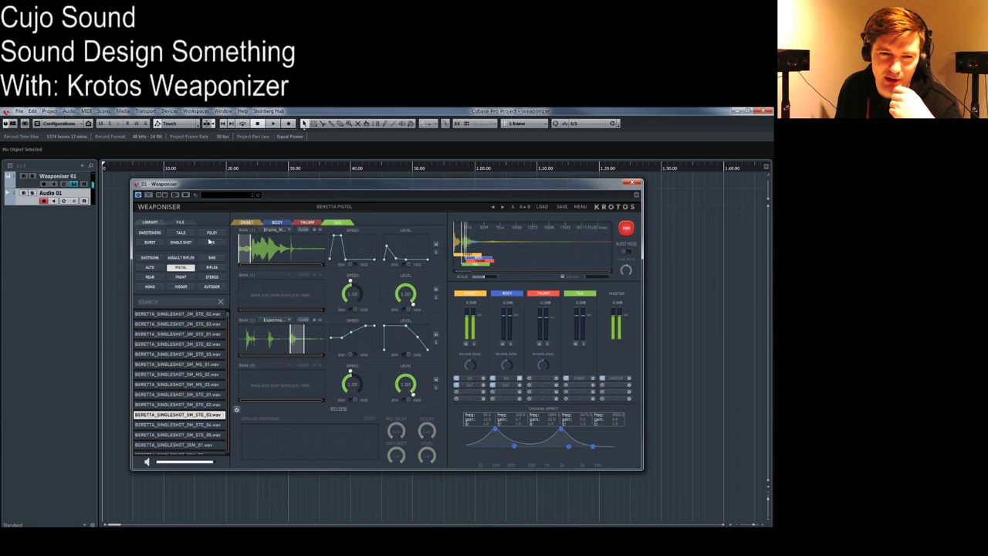
{"action": "left_click", "coordinate": [182, 270]}
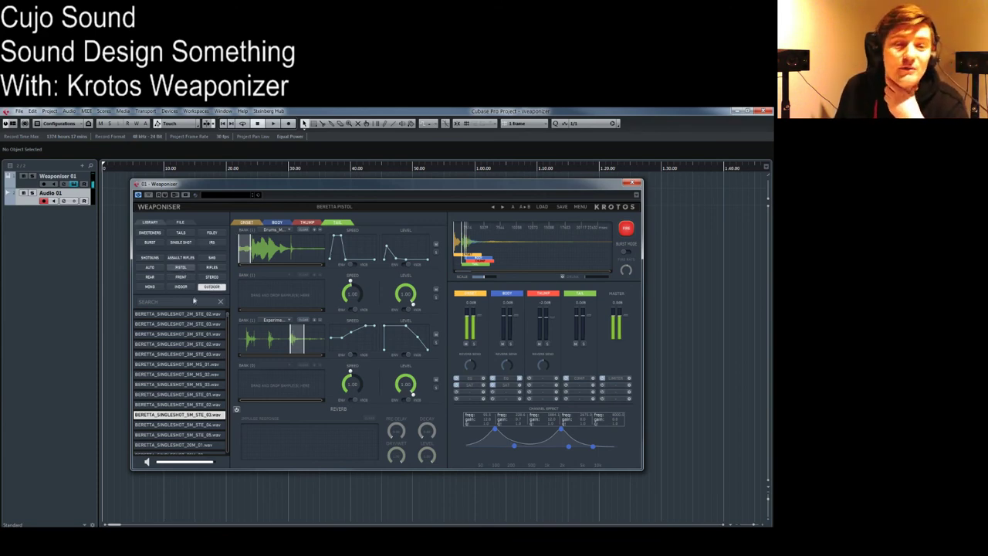
{"action": "left_click", "coordinate": [215, 288]}
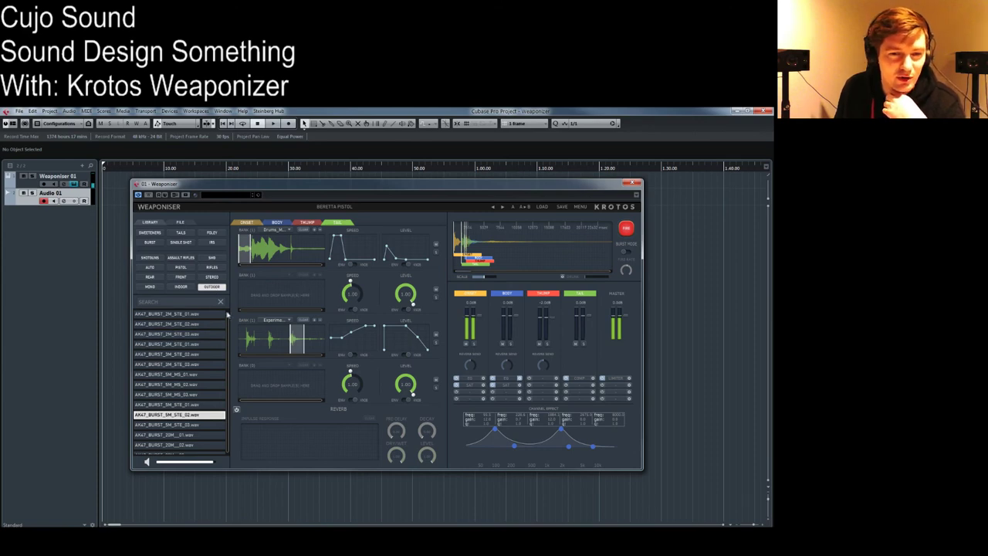
{"action": "left_click_drag", "start_coordinate": [227, 313], "coordinate": [229, 342]}
{"action": "left_click", "coordinate": [178, 359]}
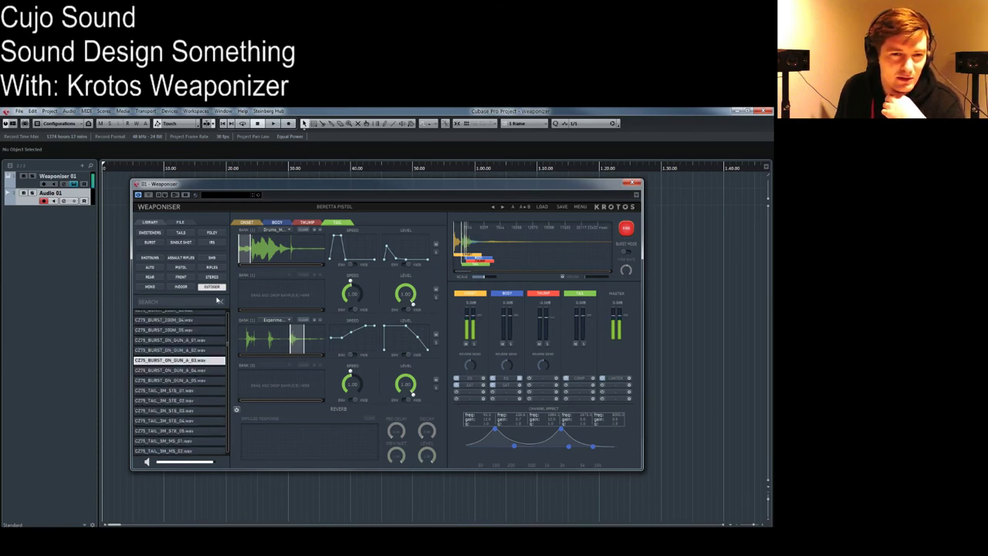
{"action": "left_click", "coordinate": [214, 288]}
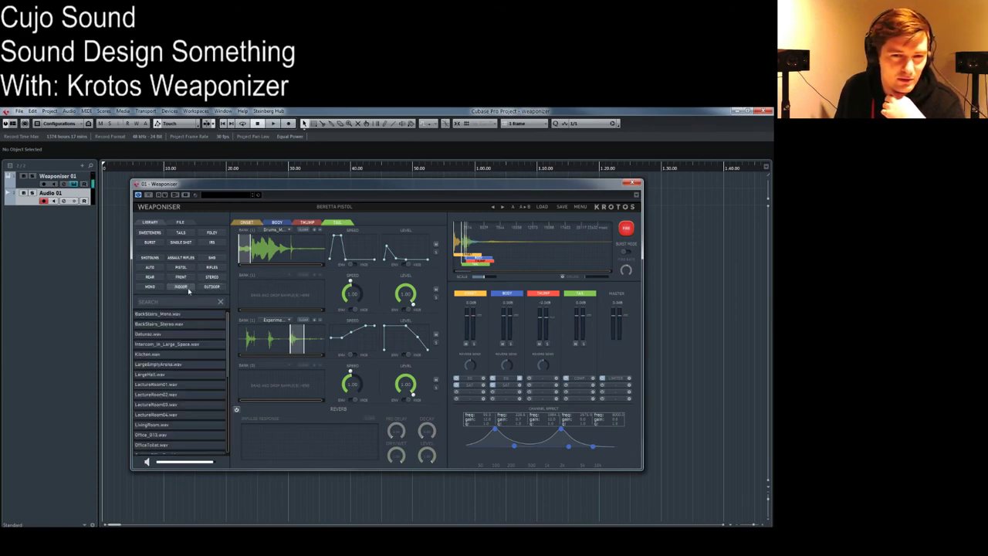
{"action": "left_click", "coordinate": [215, 289]}
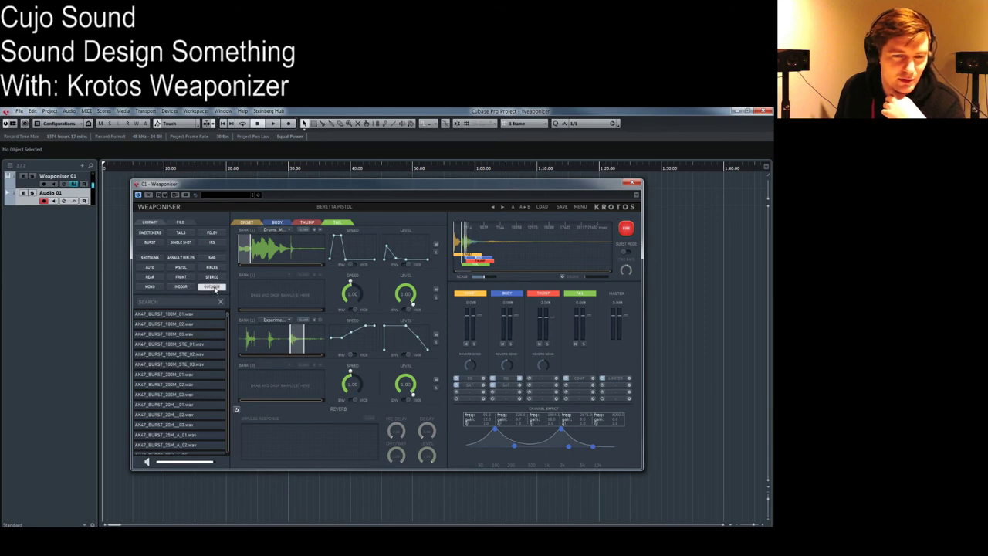
{"action": "left_click", "coordinate": [183, 287]}
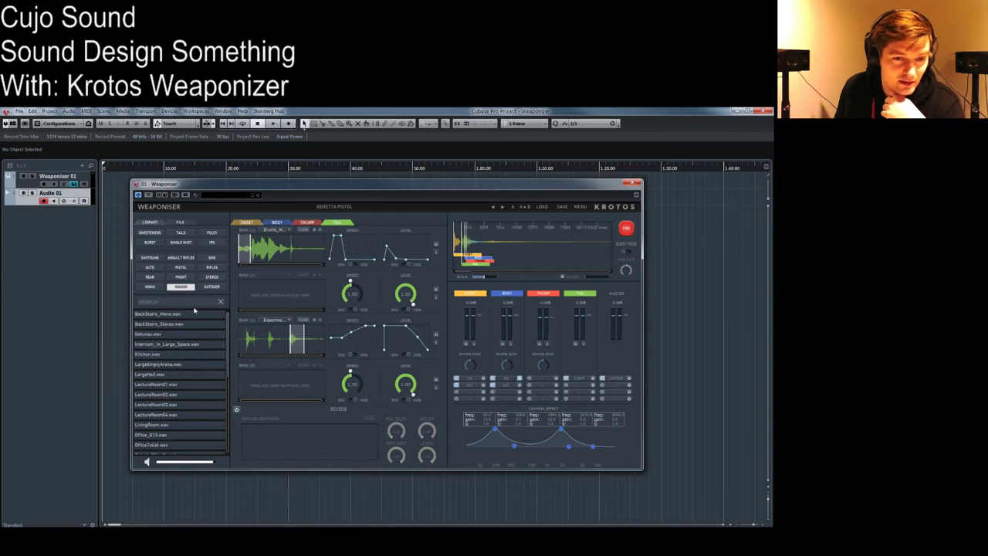
Step: Enable the Tail reverb with LargeHall.wav as impulse response, raise its decay, lower the dry/wet mix, and fire with the Tail soloed
{"action": "left_click", "coordinate": [154, 377]}
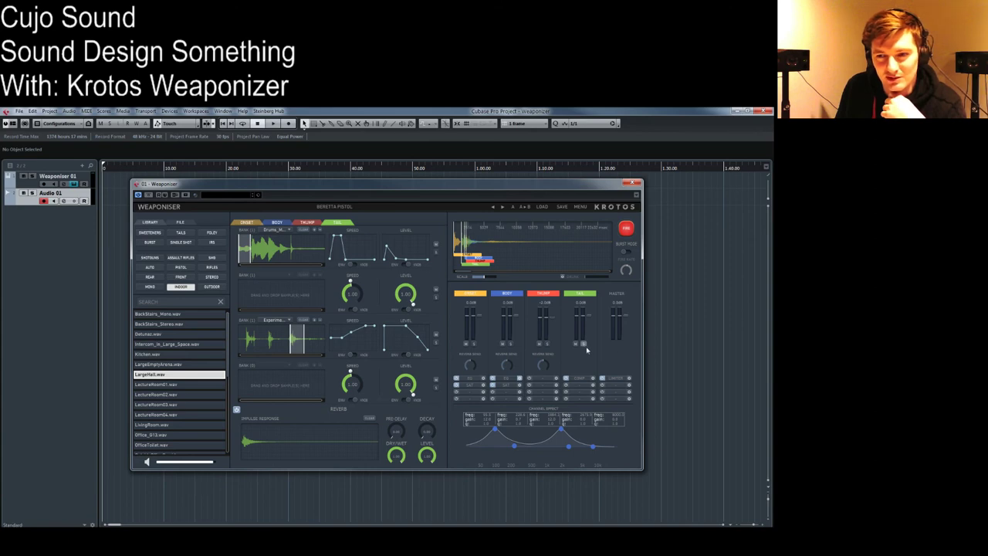
{"action": "left_click", "coordinate": [621, 233]}
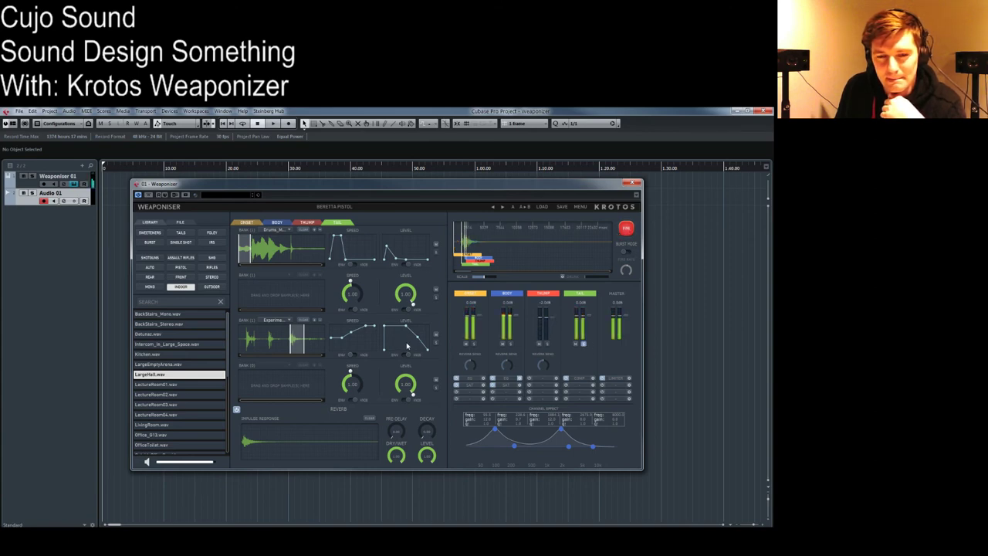
{"action": "left_click", "coordinate": [622, 229]}
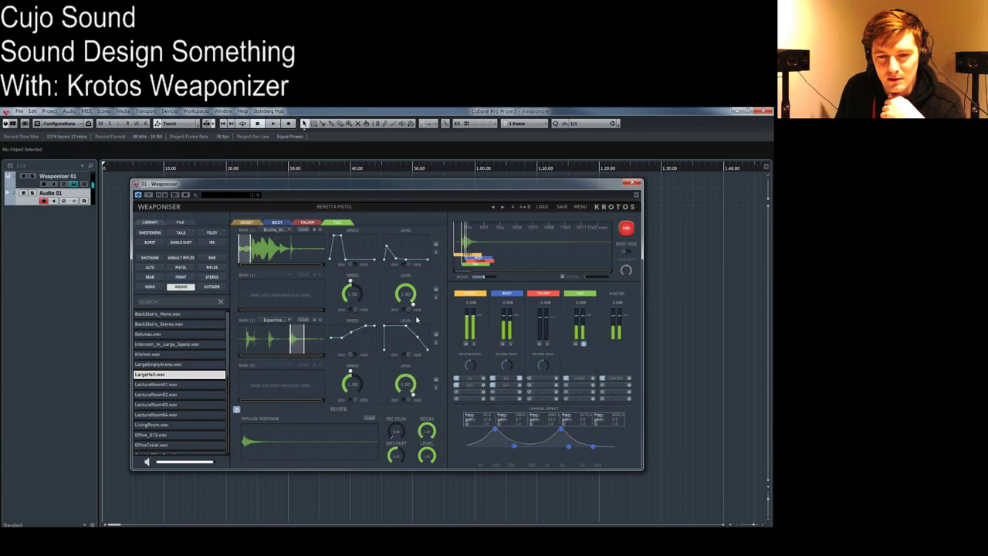
{"action": "left_click", "coordinate": [627, 229]}
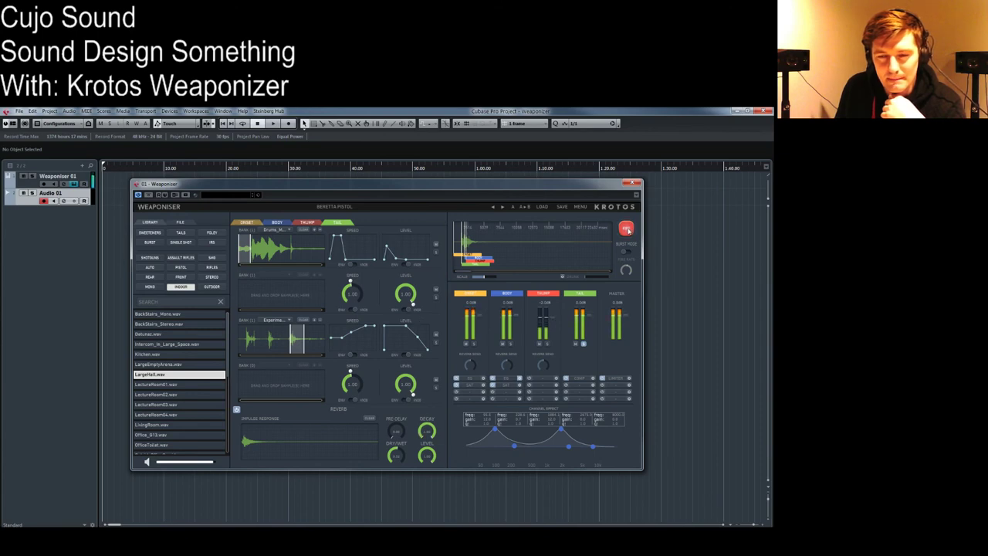
Step: Try LectureRoom03.wav as the Tail reverb's impulse response, firing with the Tail channel soloed
{"action": "left_click", "coordinate": [165, 404]}
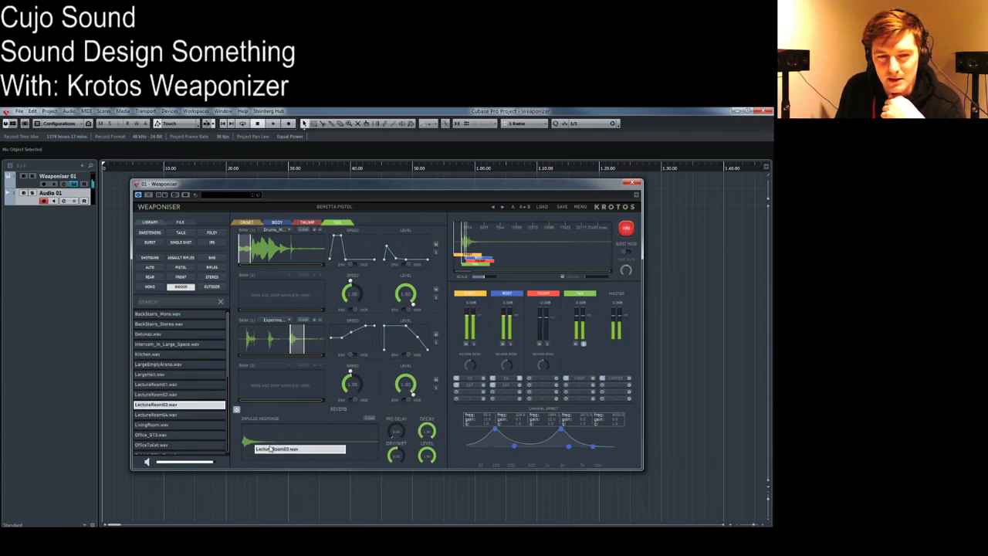
{"action": "left_click", "coordinate": [627, 229]}
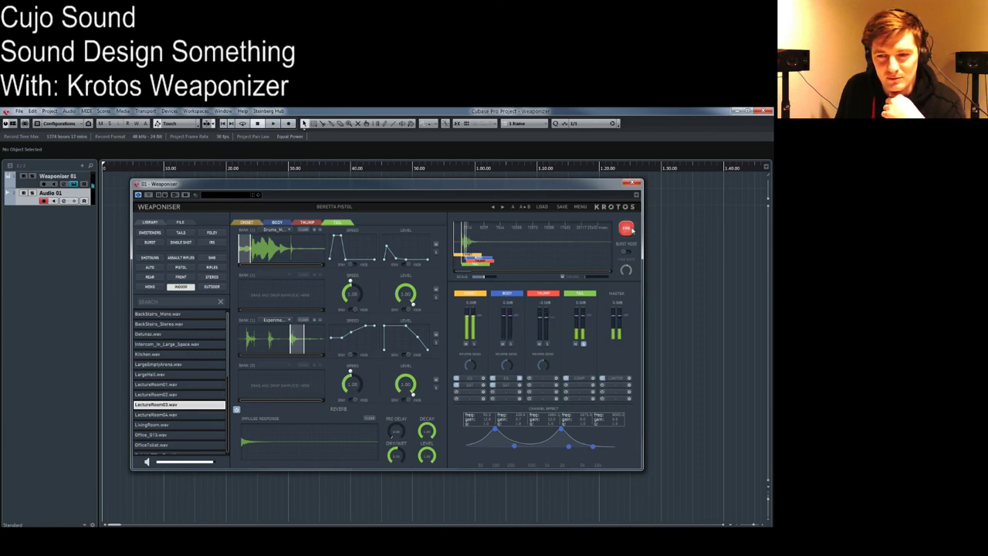
{"action": "left_click", "coordinate": [628, 229]}
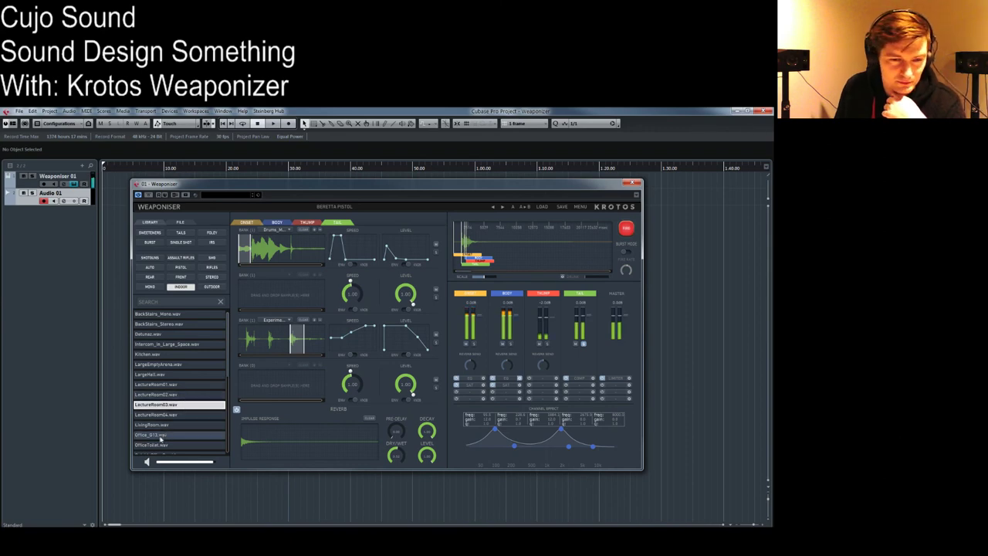
Step: Load Office_G13.wav as the Tail reverb's impulse response, then clear the Tail solo and fire the full mix
{"action": "left_click", "coordinate": [166, 434]}
{"action": "left_click", "coordinate": [627, 229]}
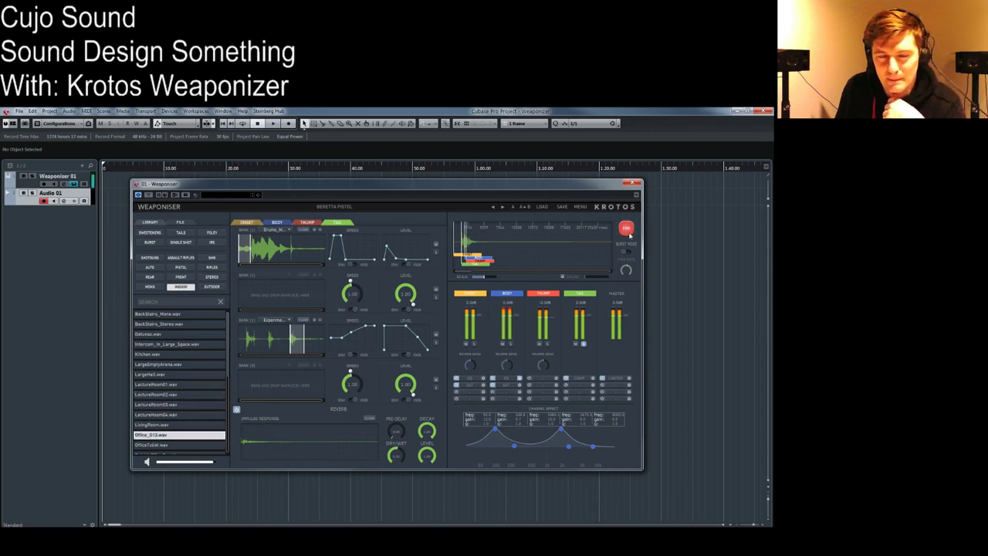
{"action": "left_click", "coordinate": [584, 344]}
{"action": "left_click", "coordinate": [627, 231]}
{"action": "left_click", "coordinate": [627, 229]}
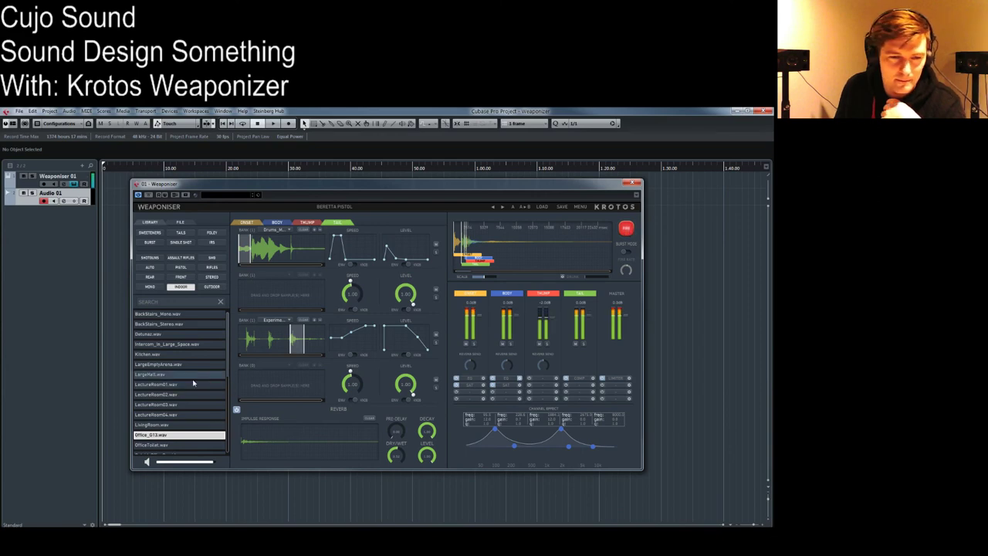
Step: Filter the library to IRs, load ParkingGarage.wav as the Tail reverb's impulse response, and reduce the reverb decay
{"action": "left_click", "coordinate": [210, 286]}
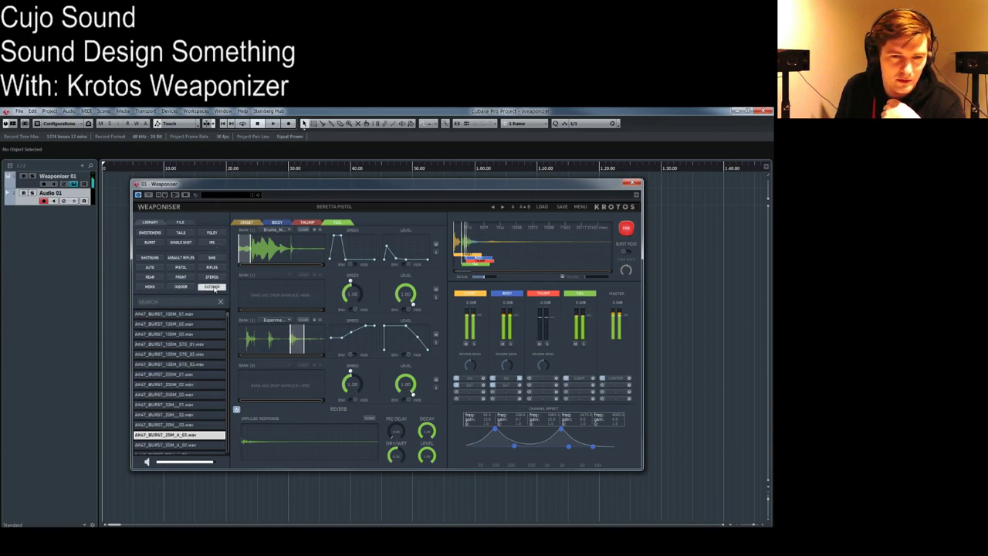
{"action": "left_click", "coordinate": [213, 243]}
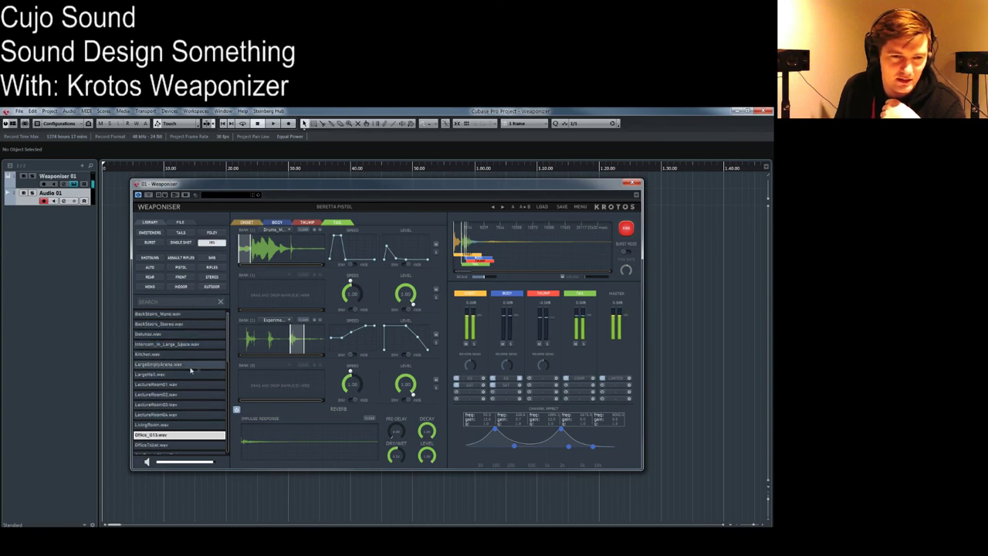
{"action": "scroll", "coordinate": [229, 357], "scroll_direction": "down", "scroll_amount": 1}
{"action": "scroll", "coordinate": [229, 357], "scroll_direction": "down", "scroll_amount": 5}
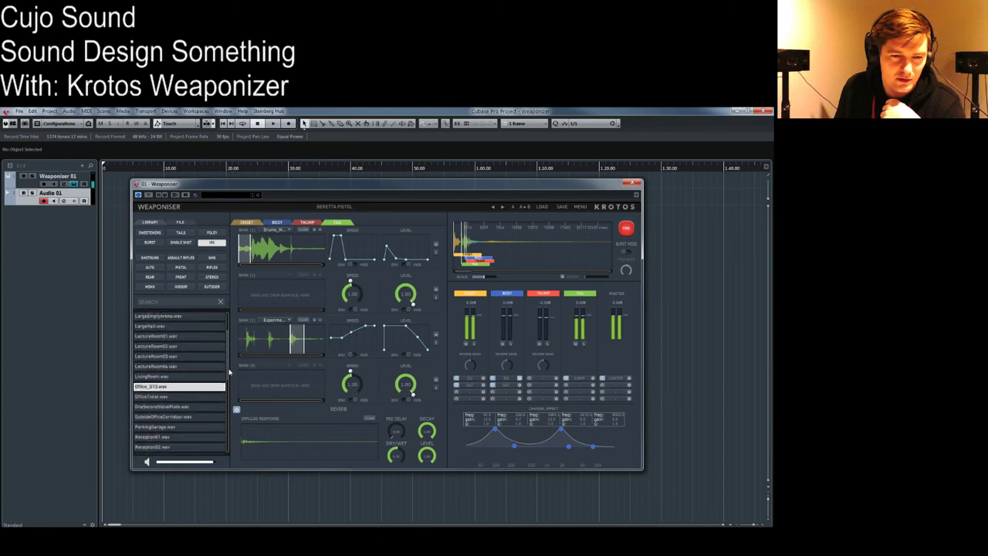
{"action": "scroll", "coordinate": [229, 376], "scroll_direction": "down", "scroll_amount": 4}
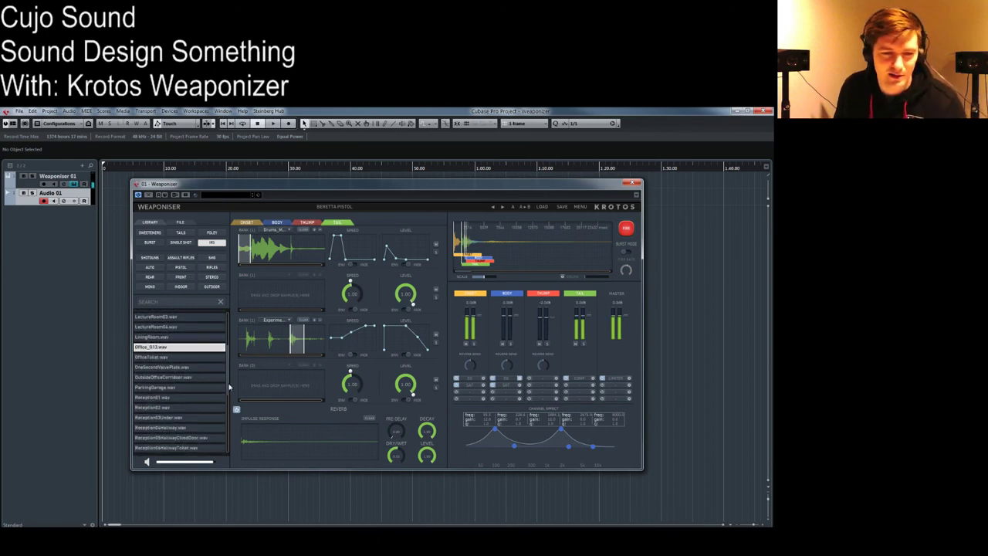
{"action": "scroll", "coordinate": [229, 399], "scroll_direction": "down", "scroll_amount": 2}
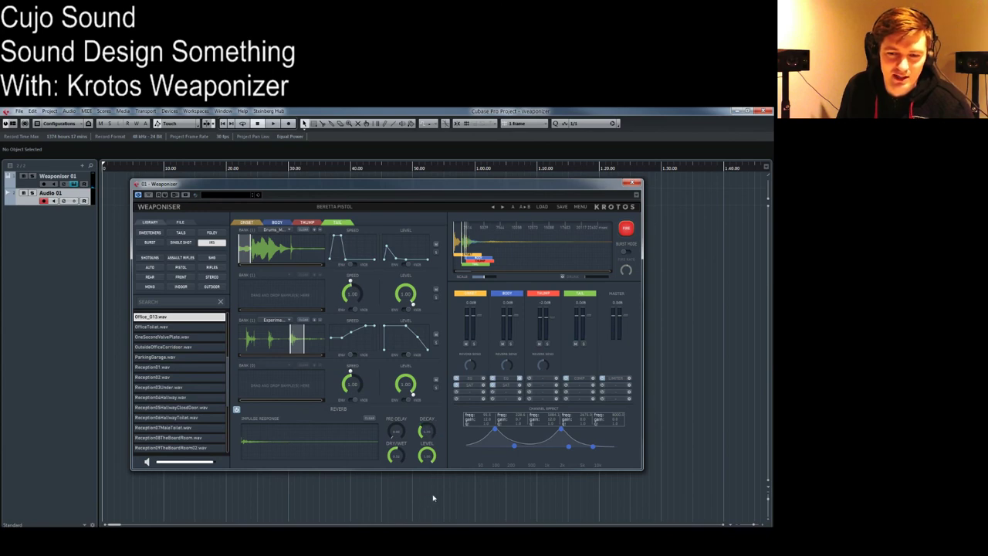
{"action": "key", "text": "Down"}
{"action": "key", "text": "Down"}
{"action": "key", "text": "Down"}
{"action": "key", "text": "Down"}
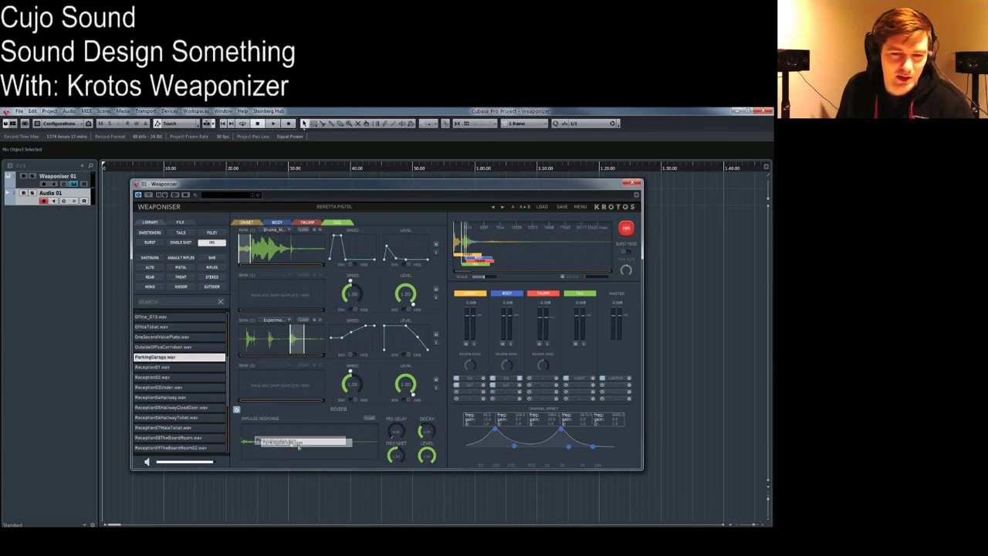
Step: Raise the Tail reverb's dry/wet mix and fire the full weapon sound repeatedly to judge it
{"action": "left_click", "coordinate": [625, 227]}
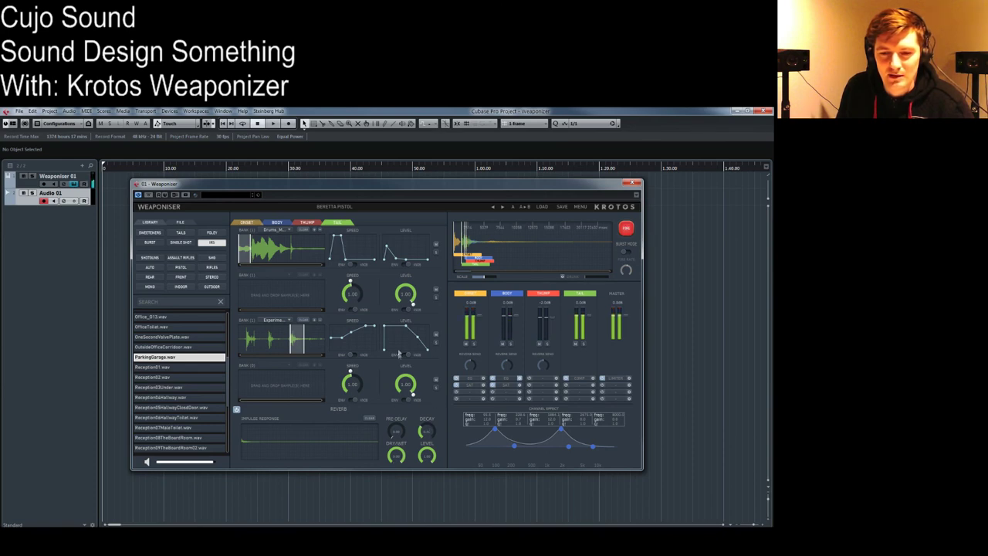
{"action": "left_click", "coordinate": [626, 230]}
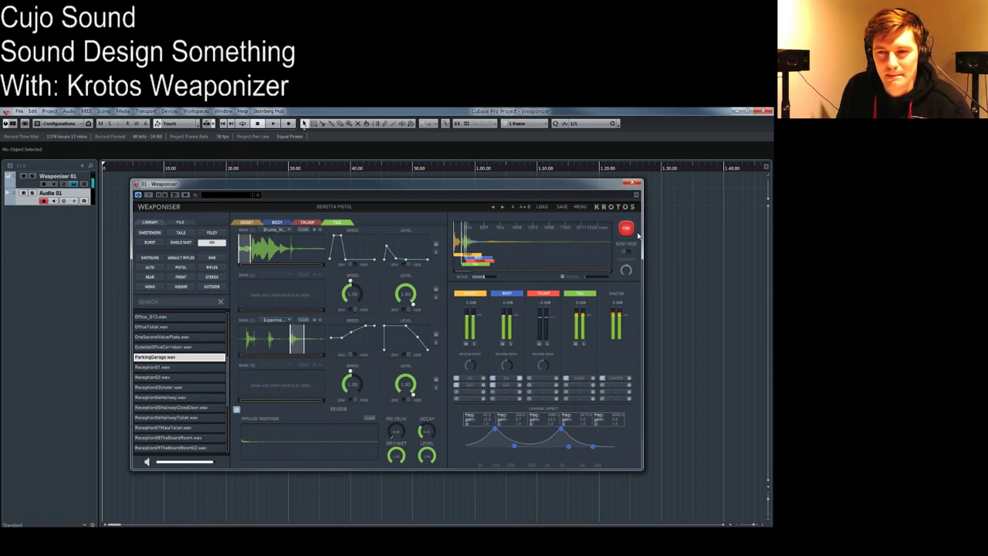
{"action": "left_click", "coordinate": [627, 232]}
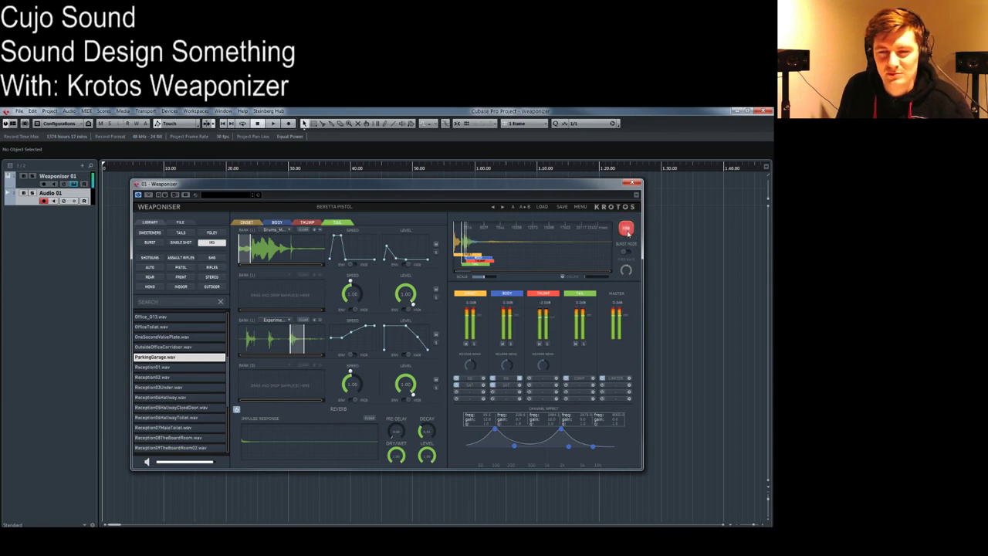